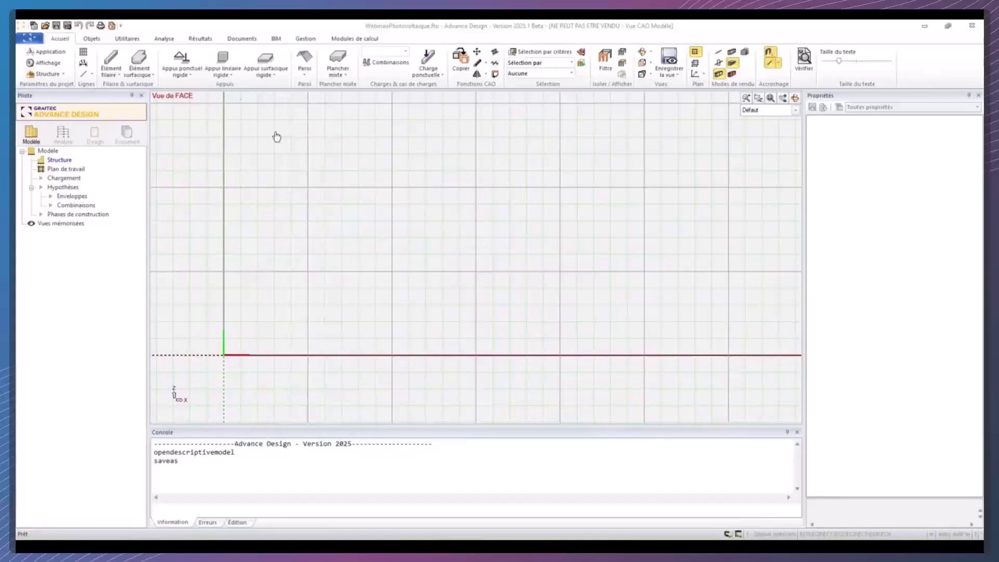
Start a photovoltaic structure from the generic two-post model (Système à deux poteaux).
left_click(92, 39)
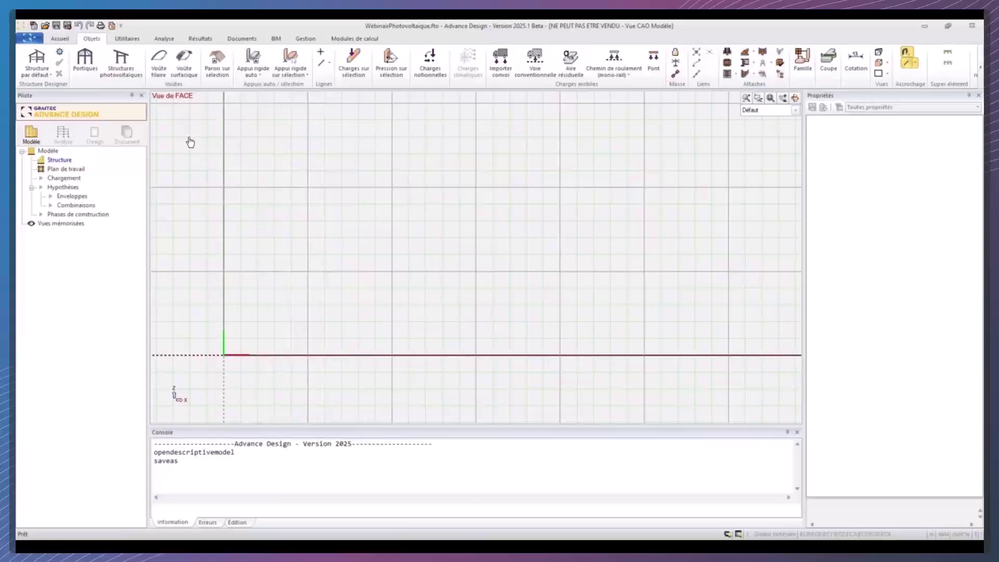
left_click(130, 75)
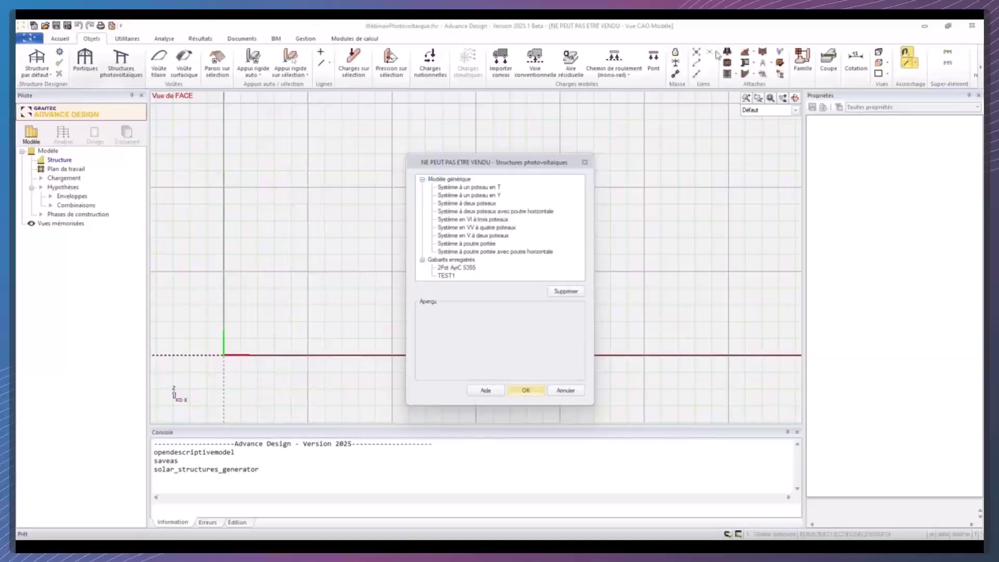
left_click(477, 205)
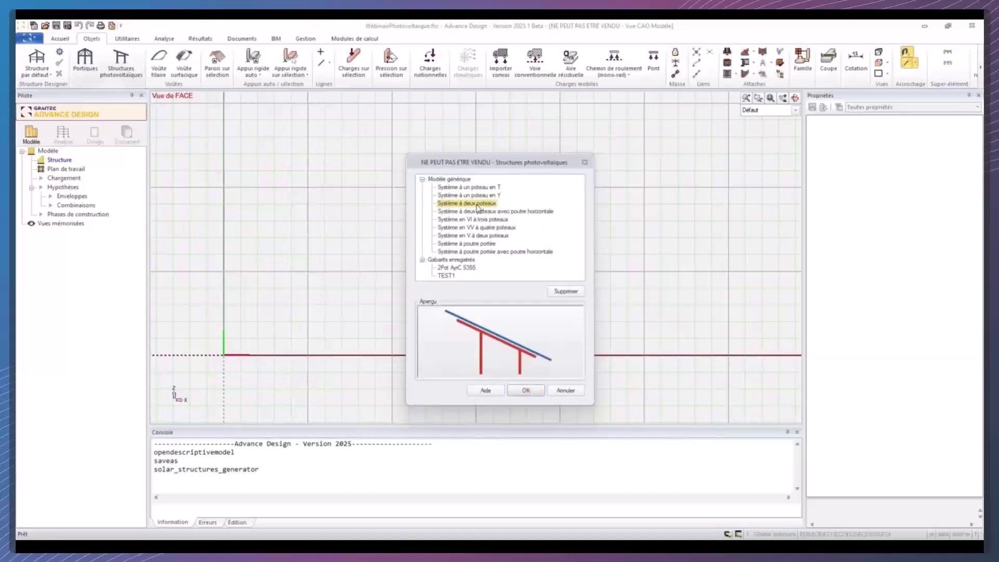
left_click(495, 227)
left_click(489, 236)
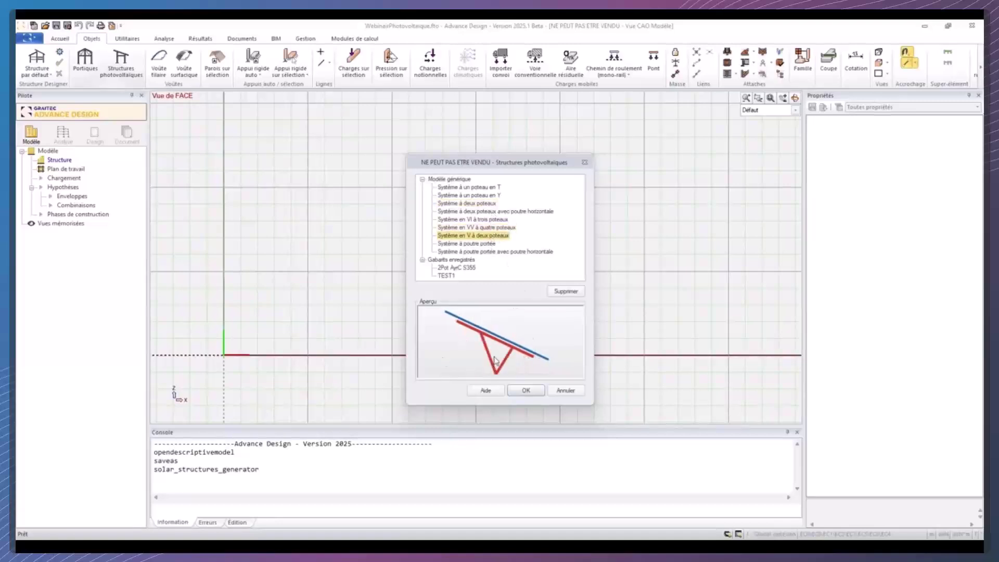
left_click(487, 205)
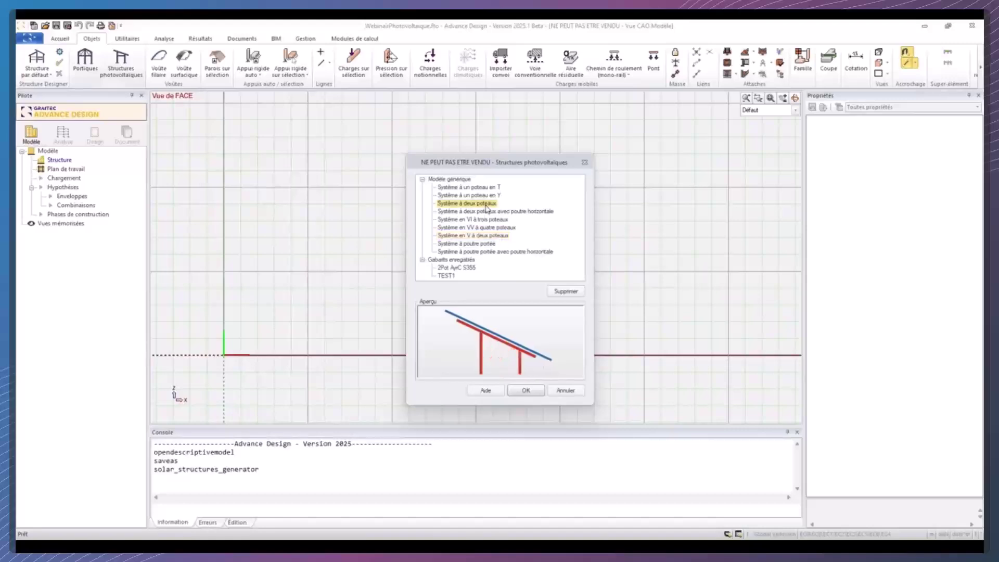
left_click(526, 391)
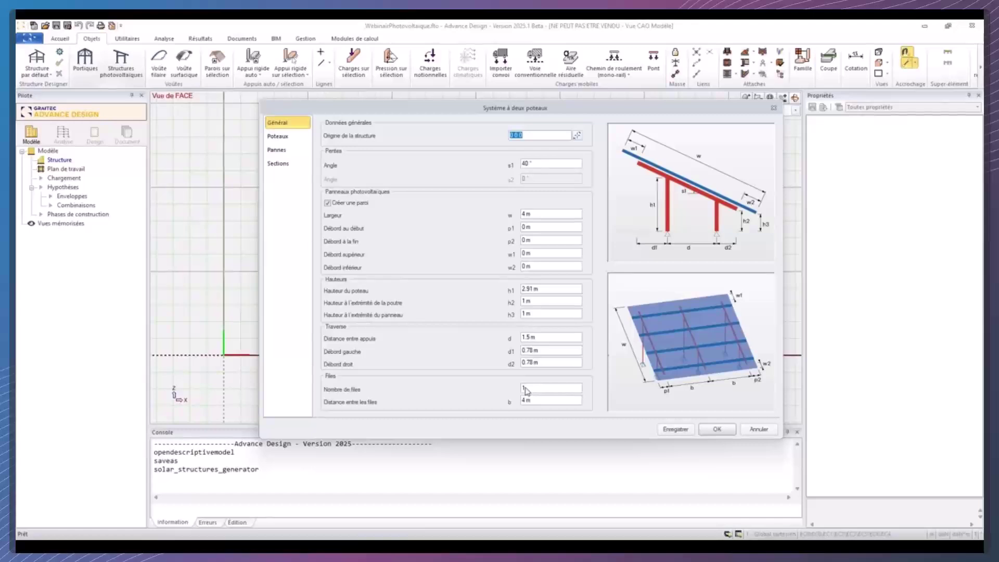
Set the slope angle to 25°, the panel width to 4.56 m, and the start and end panel overhangs to 0.4 m.
left_click(540, 165)
left_click_drag(541, 166, 494, 166)
type("25")
left_click_drag(564, 213, 474, 213)
type("4.56")
left_click(544, 229)
type("0.4")
key("Tab")
type("0.4")
Set the post height h1 to 1.86 m and the beam-end height h2 to 0.8 m.
left_click_drag(569, 288, 454, 283)
type("1.86")
left_click(538, 304)
Set the distance between supports to 2.5 m with a 0.82 m left overhang, and define 3 rows spaced 2.8 m apart.
left_click(558, 337)
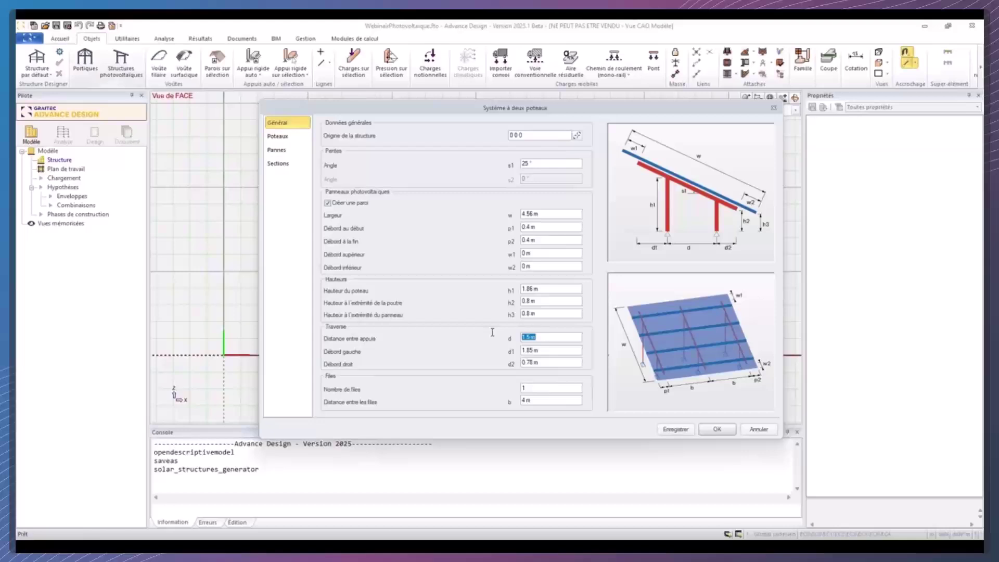
type("2.5")
left_click(542, 351)
double_click(566, 388)
type("3")
key("Tab")
type("2.8")
Add right-side bracing to post 1 with horizontal and vertical offsets of 1.4 m.
left_click(277, 136)
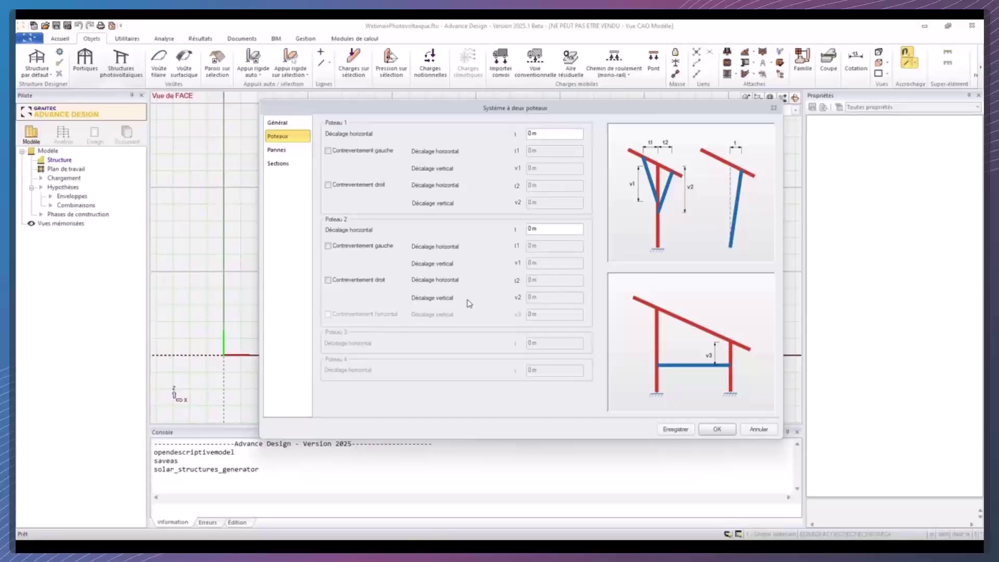
left_click(366, 186)
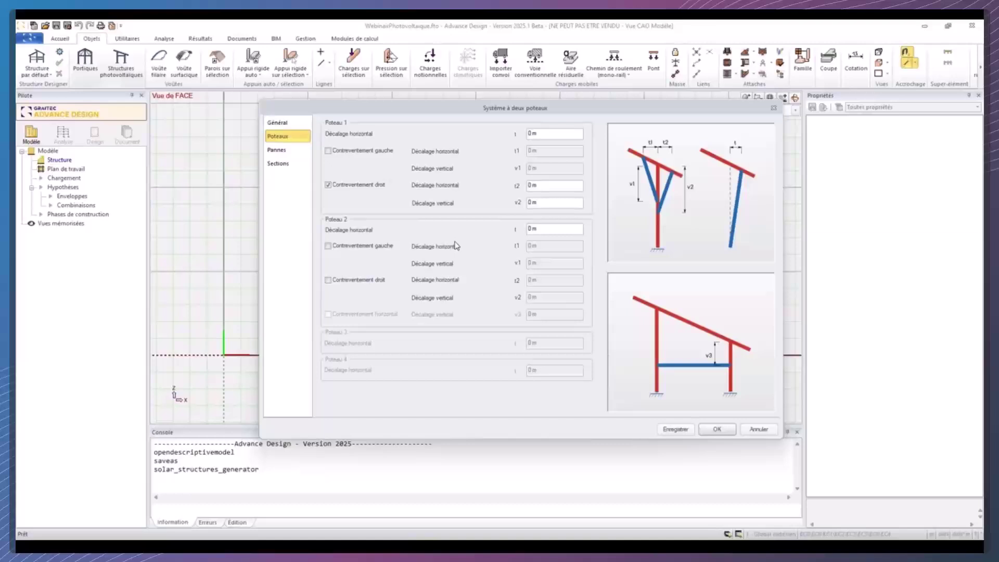
left_click(563, 184)
type("1.4")
left_click(555, 202)
type("1.4")
Define 5 purlins with 0.4 m overhangs at the start and end, and open the section settings.
left_click(296, 151)
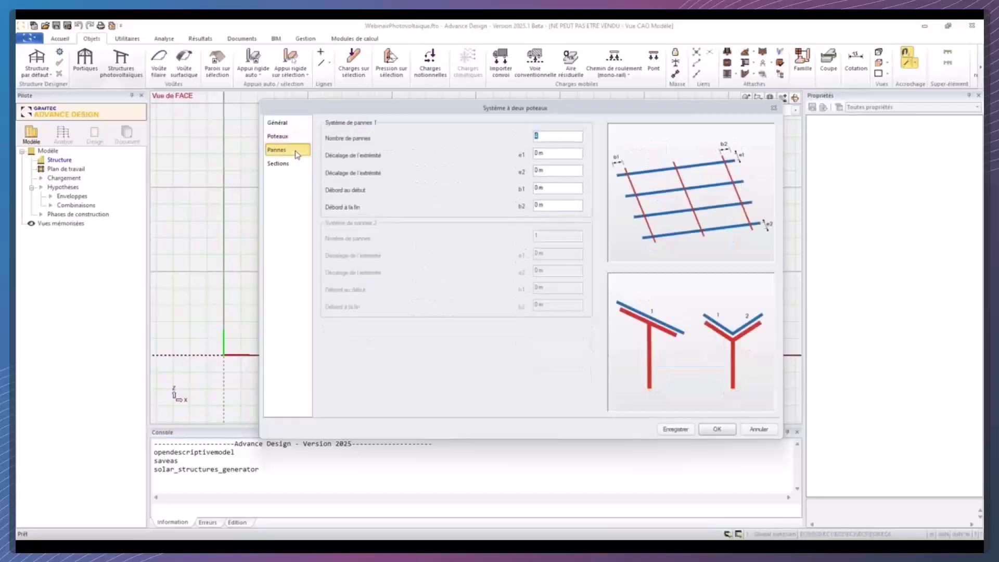
type("5")
left_click(281, 124)
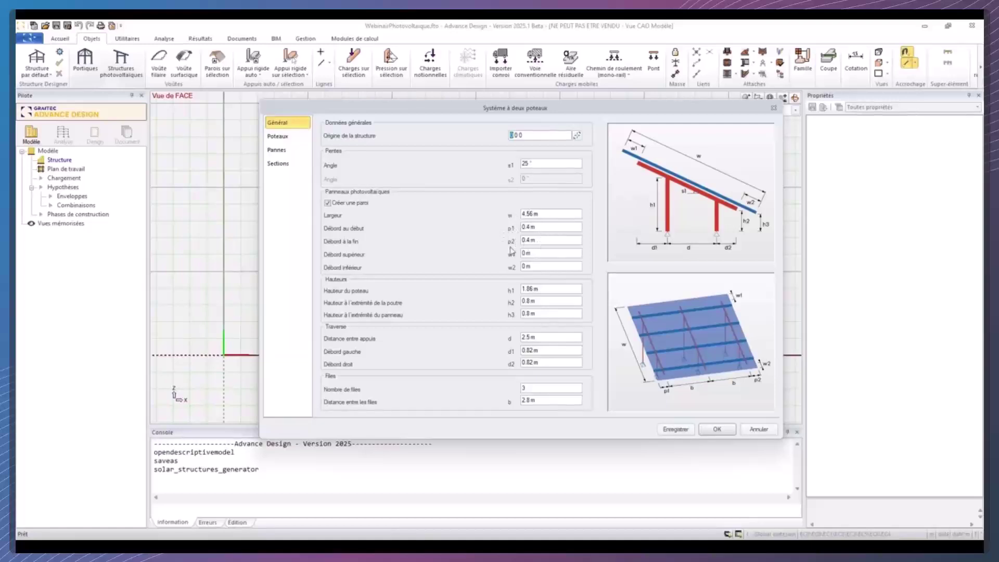
left_click(285, 151)
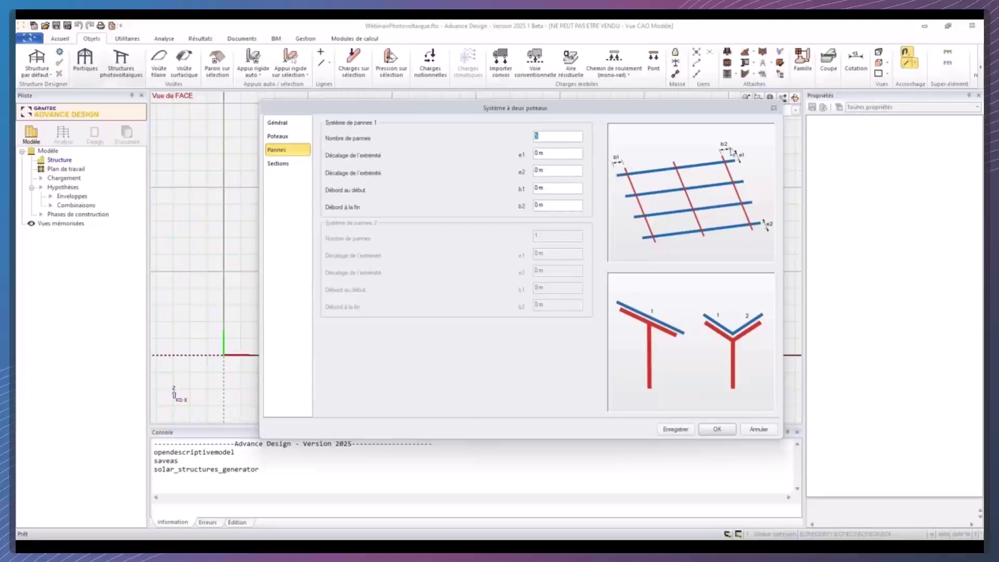
left_click(568, 192)
type("0.4")
left_click(563, 208)
type("0.4")
left_click(281, 164)
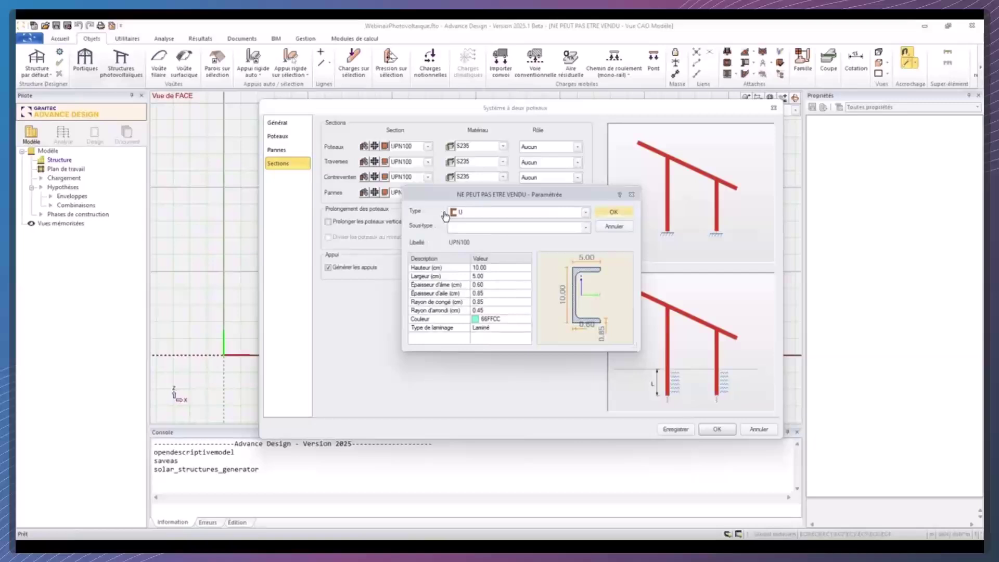
left_click(445, 215)
scroll(532, 306, "down", 2)
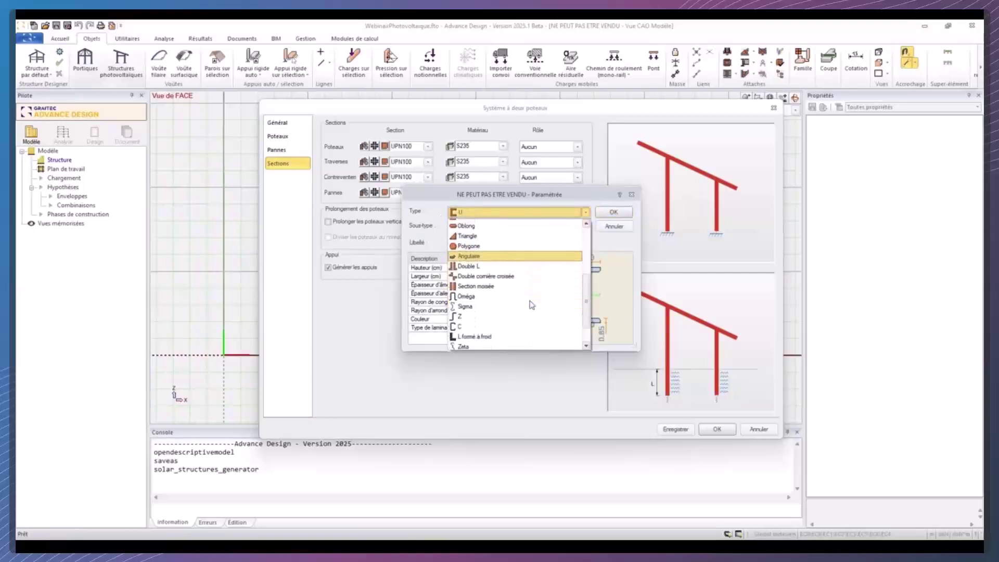
scroll(532, 306, "down", 1)
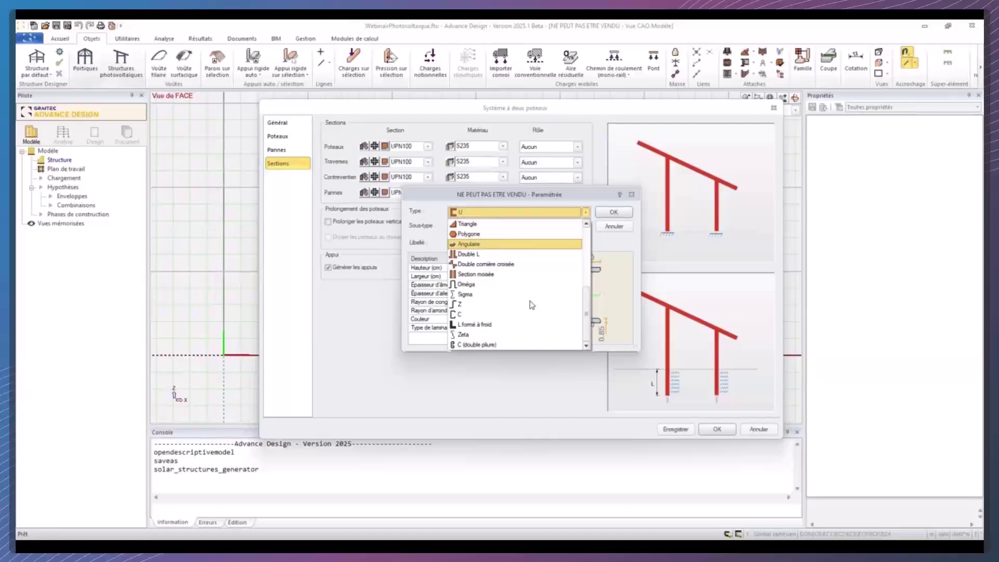
left_click(504, 315)
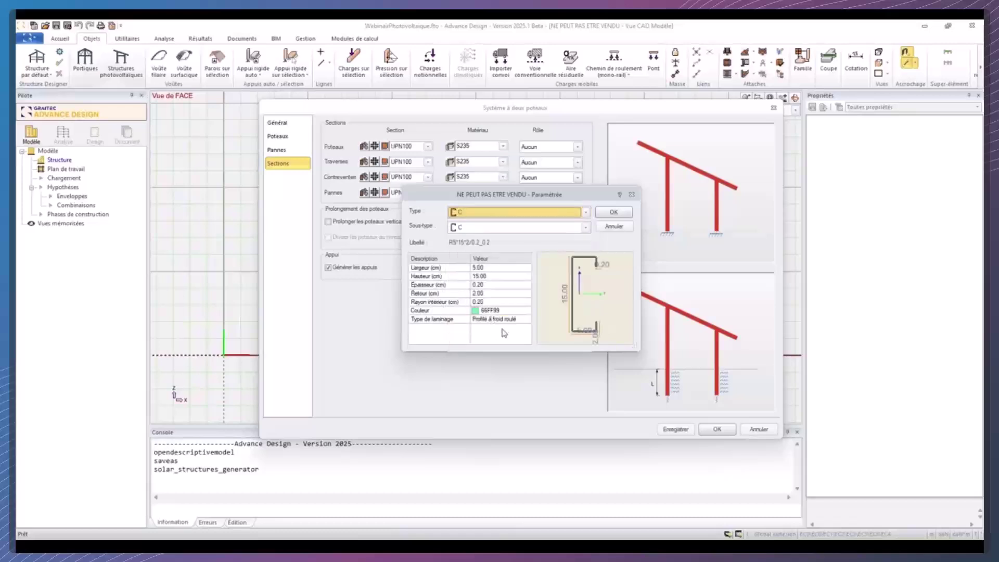
left_click(480, 235)
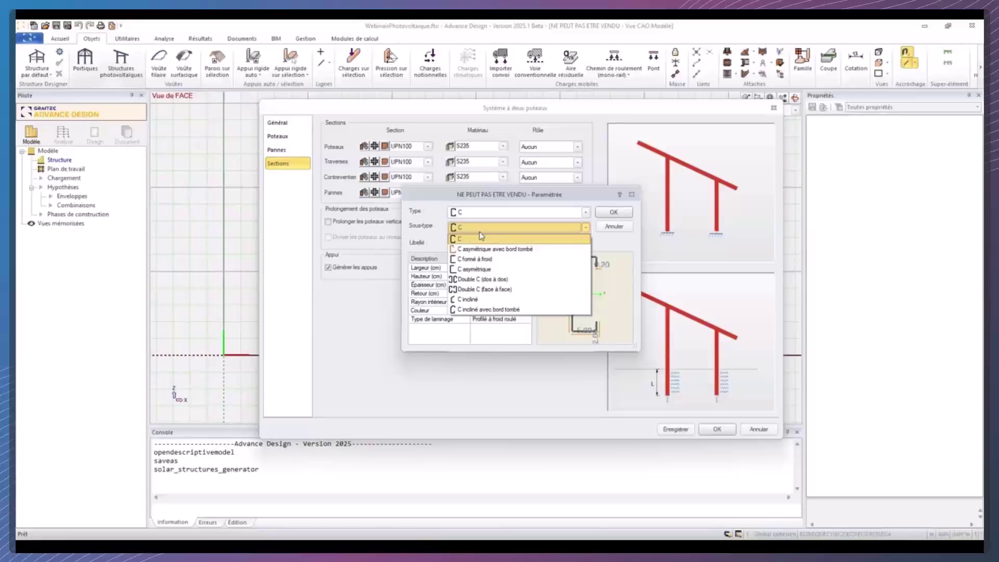
left_click(614, 232)
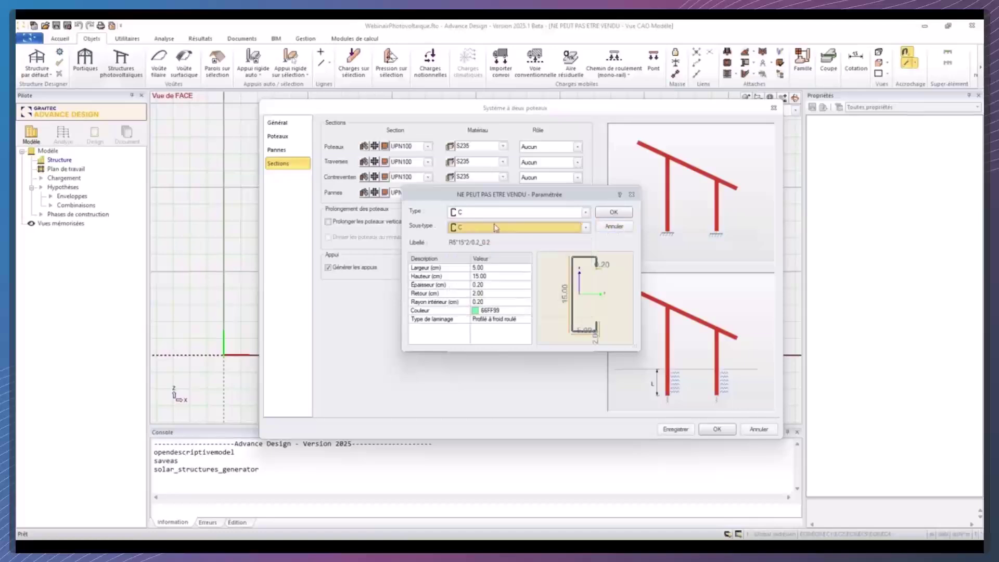
left_click(627, 227)
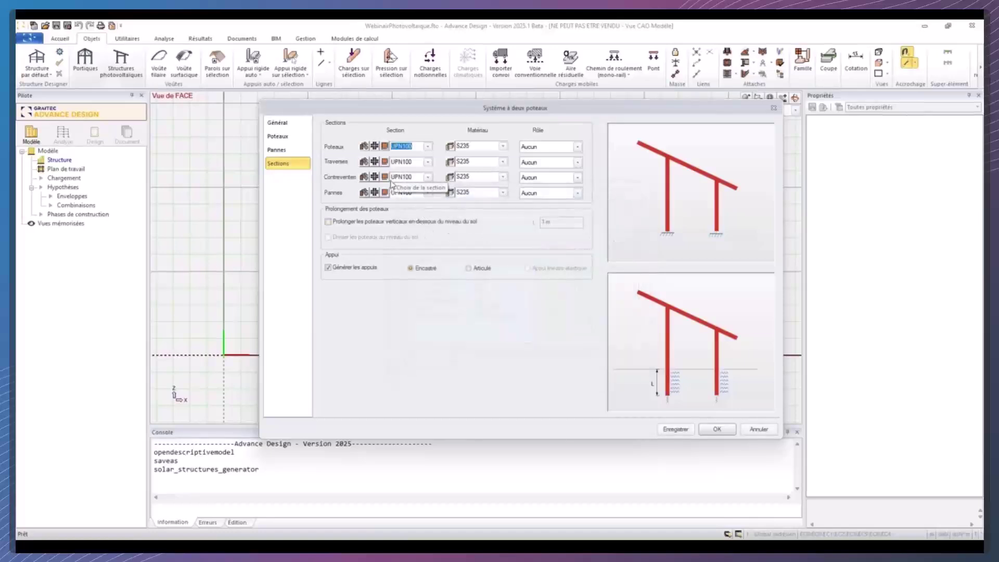
Open the section catalogue for the posts, filter it to type C, and list the Graitec cold-formed profiles.
left_click(364, 146)
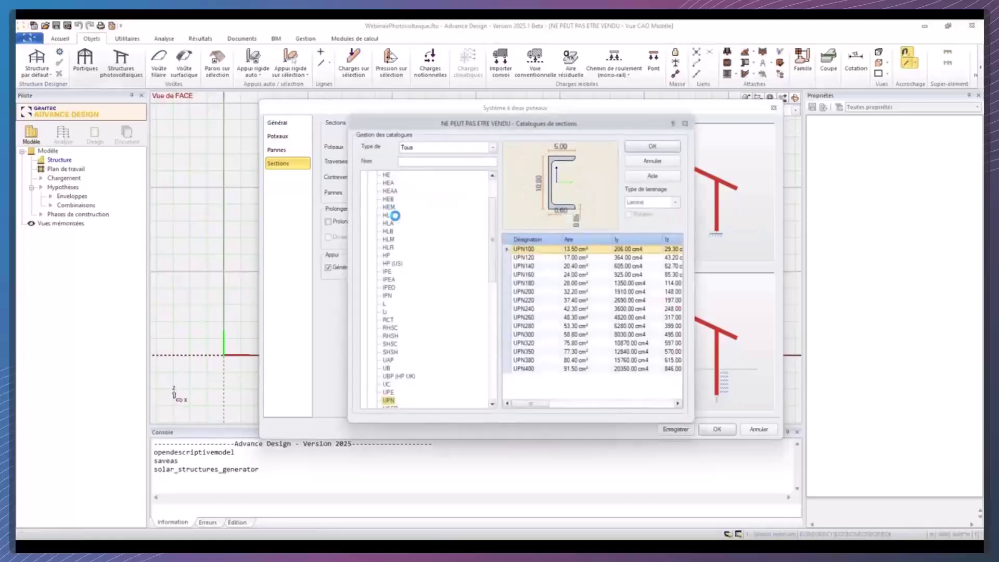
scroll(375, 198, "up", 2)
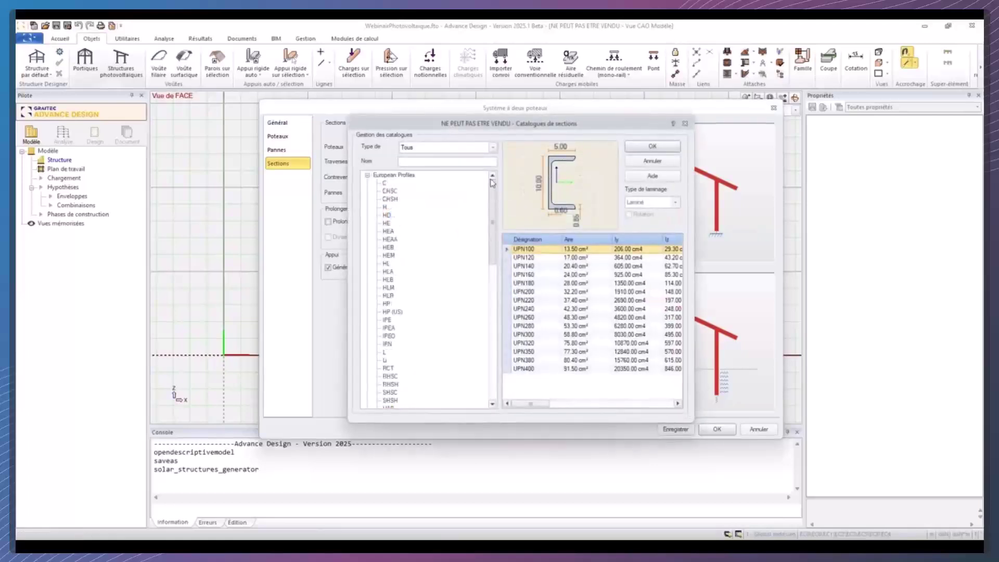
left_click(368, 176)
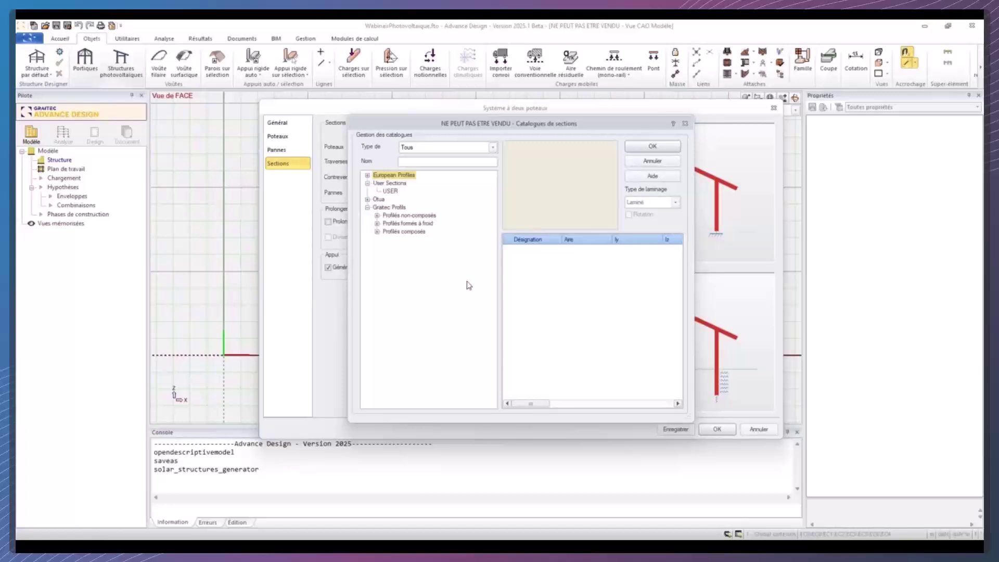
left_click(481, 149)
scroll(467, 262, "down", 2)
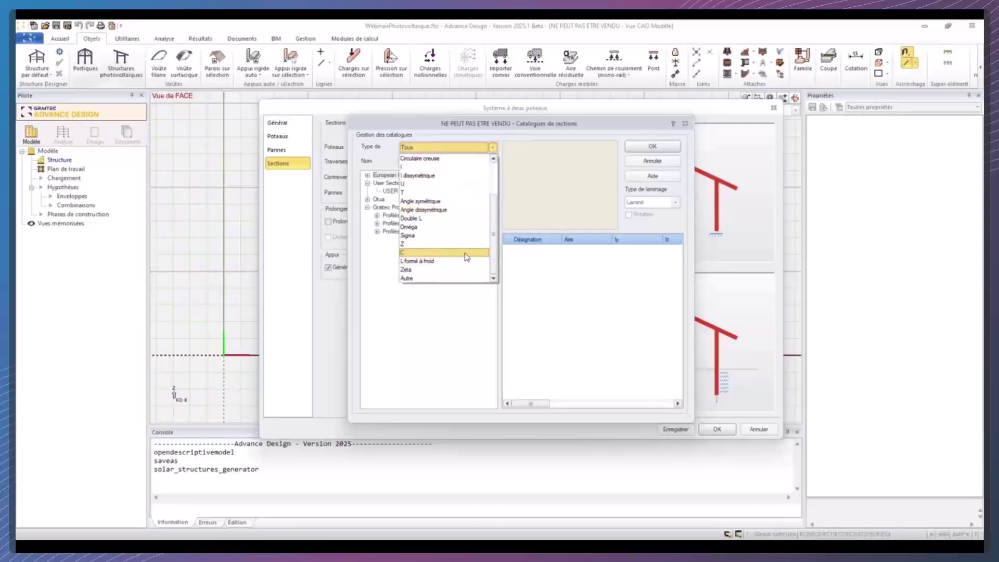
left_click(464, 253)
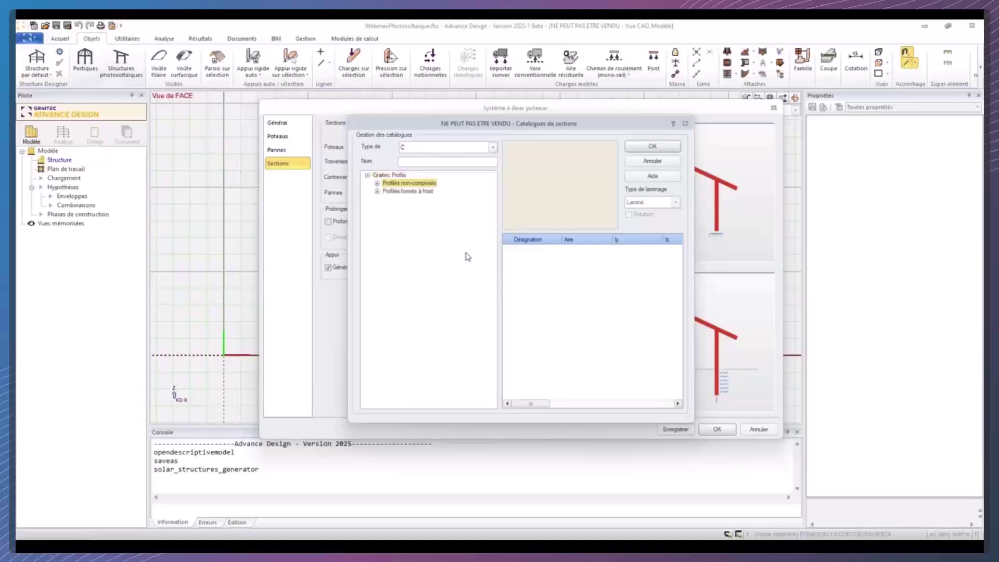
left_click(377, 191)
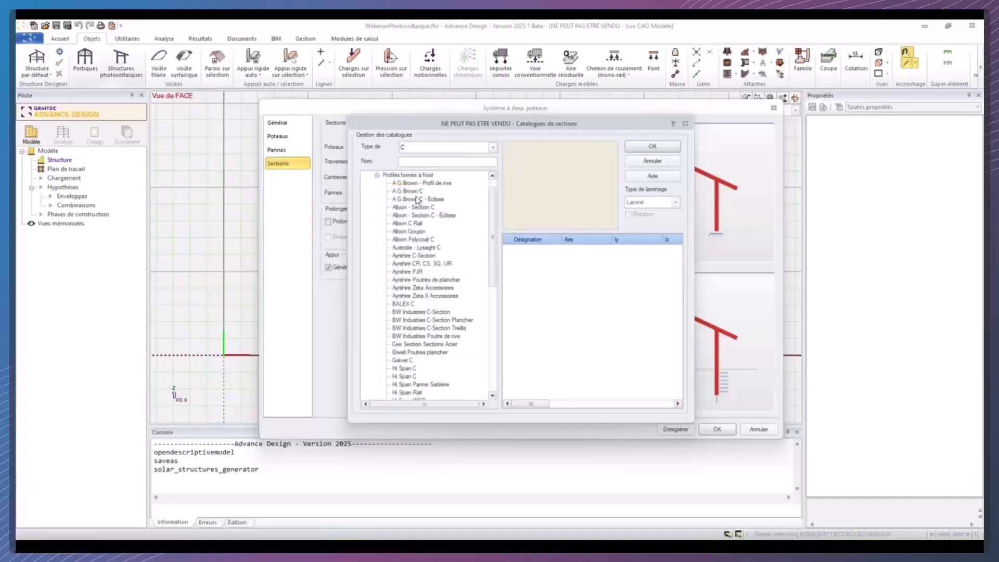
Assign the AYR C14025 profile from the Ayrshire C-Section family to the posts.
left_click(432, 256)
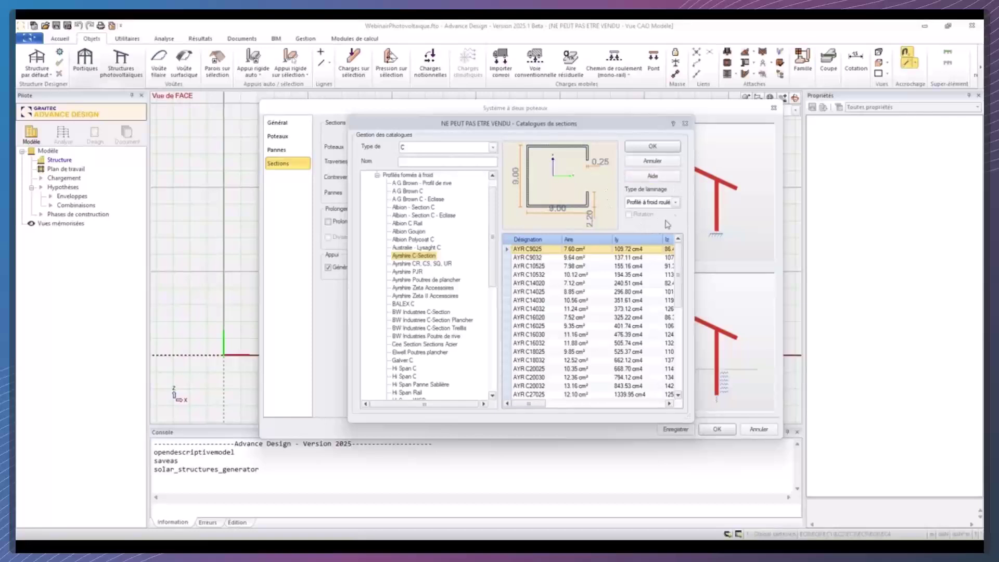
left_click(676, 202)
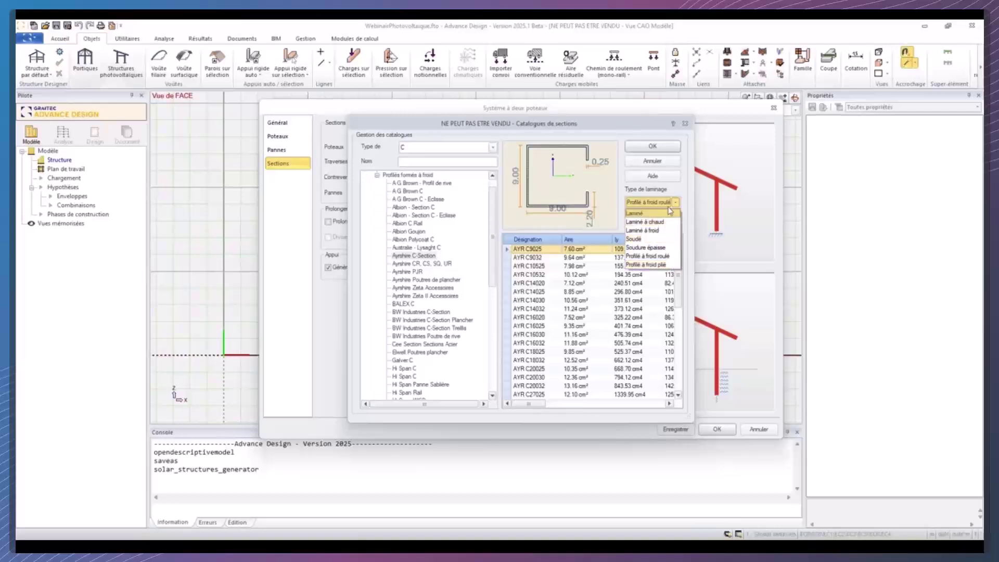
left_click(684, 194)
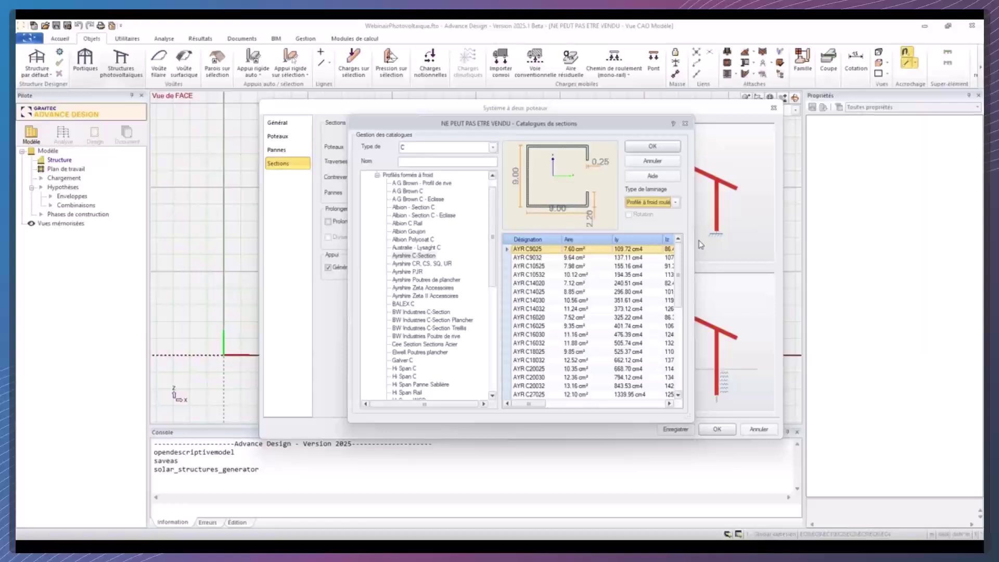
left_click(554, 292)
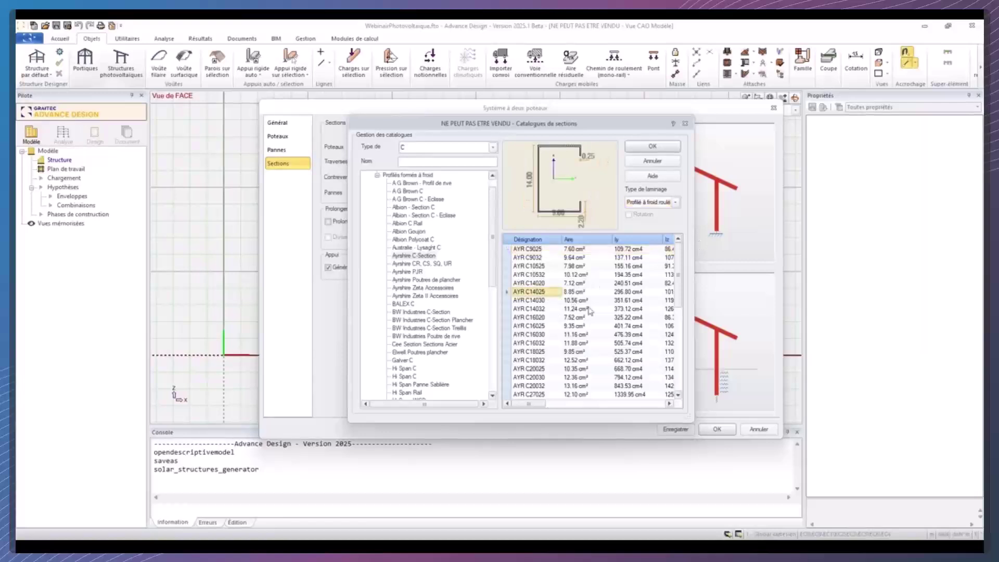
left_click(651, 148)
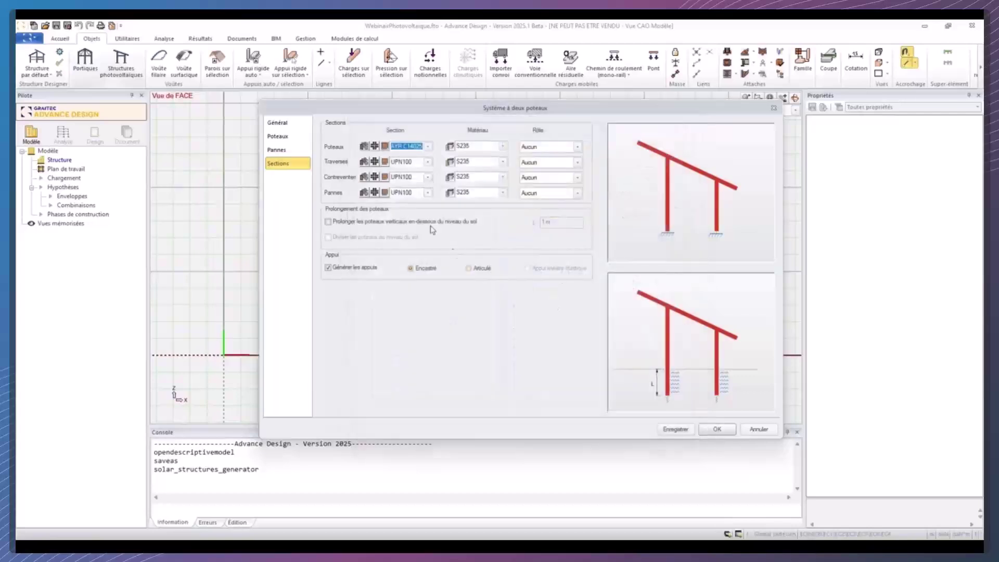
Assign AYR C14025 to the crossbeams and a cold-formed Ayrshire C-Section profile to the bracing.
left_click(428, 162)
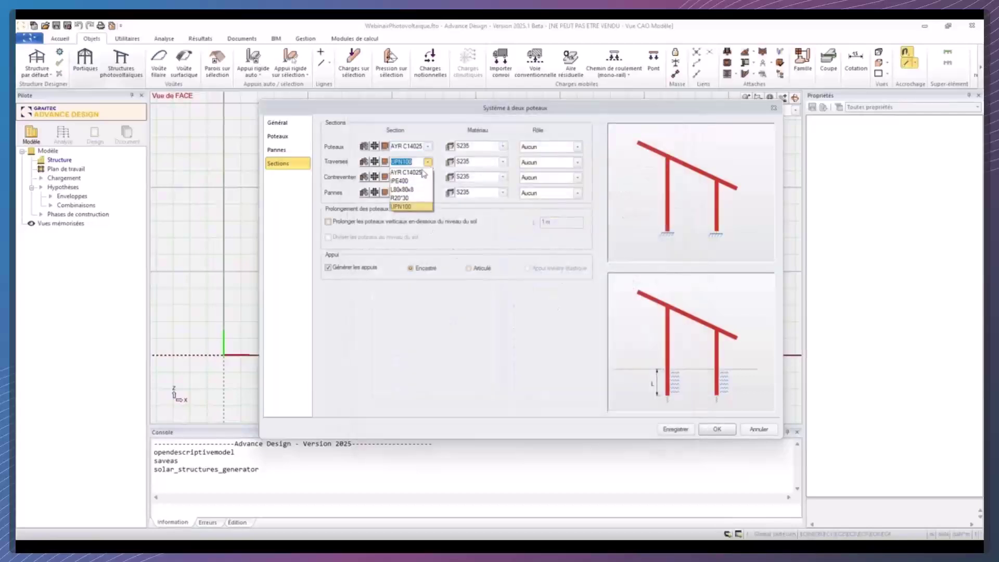
left_click(412, 211)
left_click(428, 177)
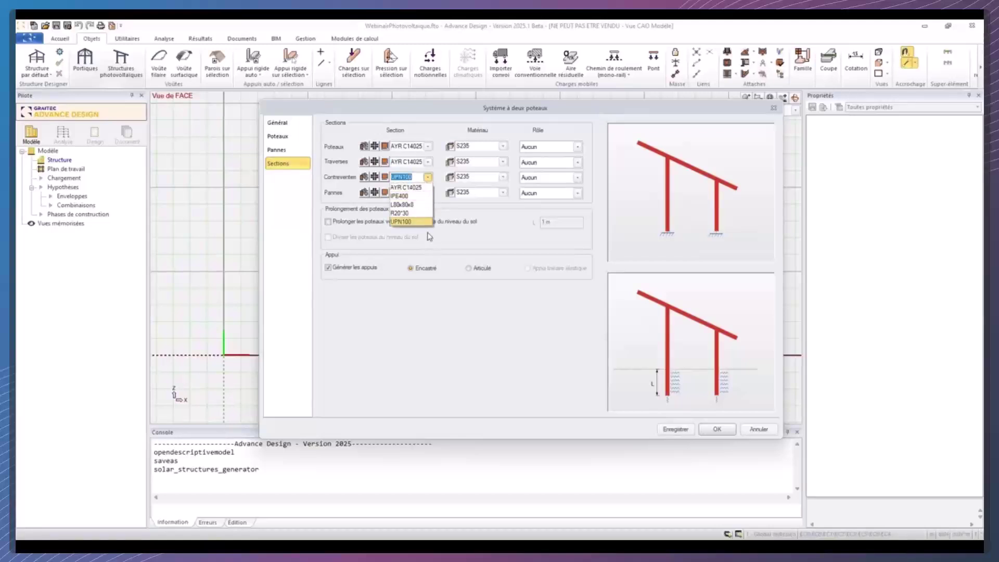
left_click(365, 179)
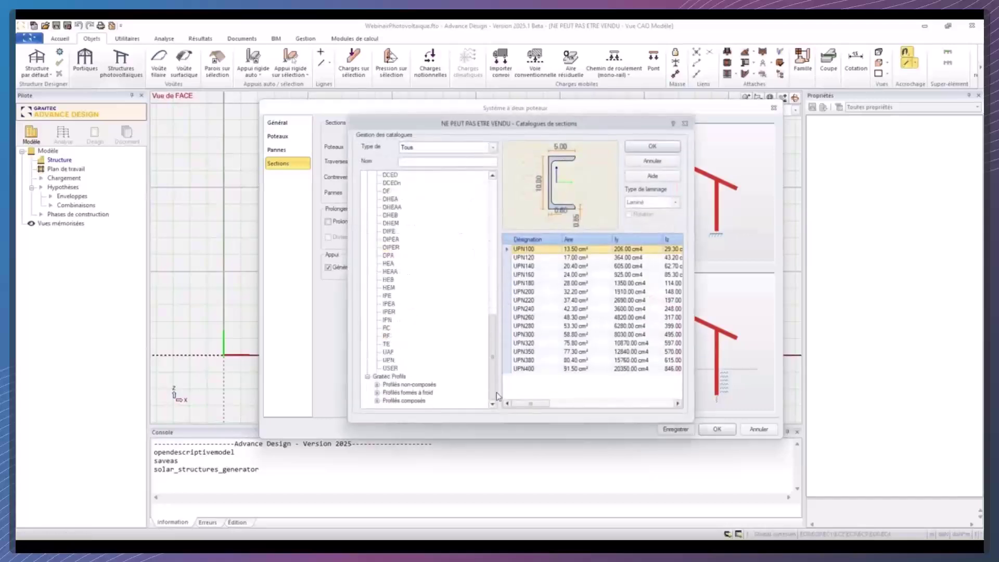
left_click(377, 393)
scroll(450, 367, "down", 1)
left_click(424, 368)
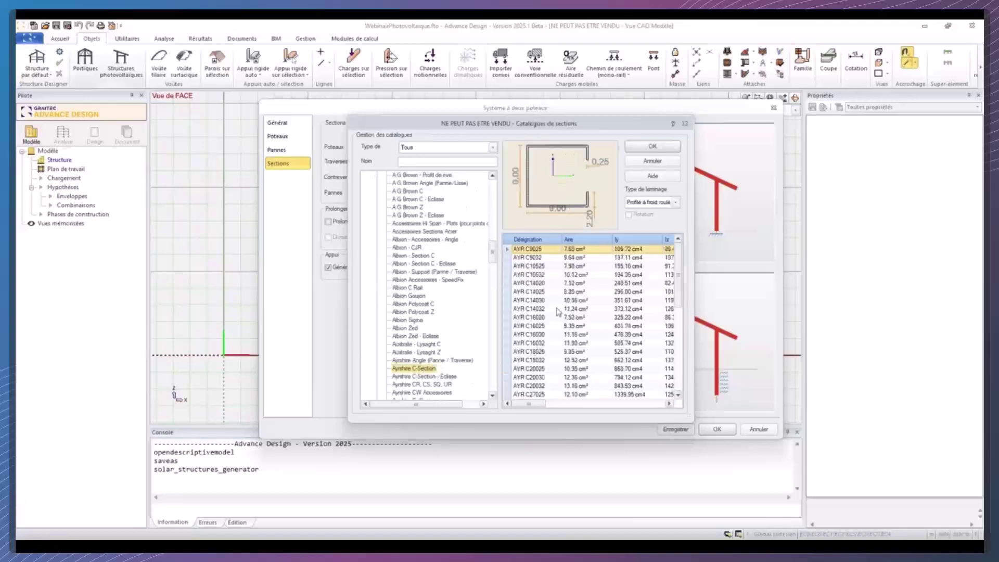
left_click(652, 160)
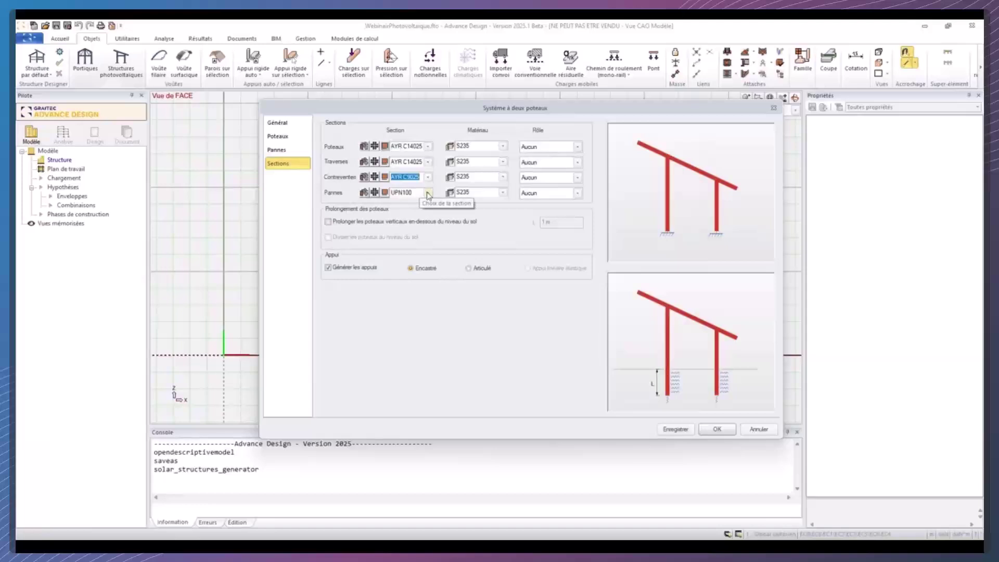
Assign the AYR C10525 section to the purlins.
left_click(427, 193)
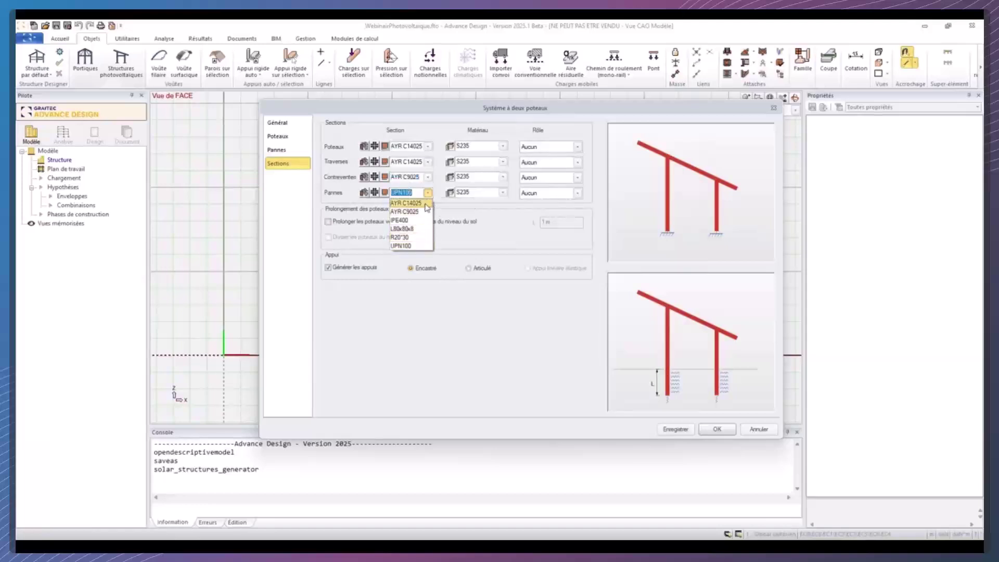
left_click(426, 204)
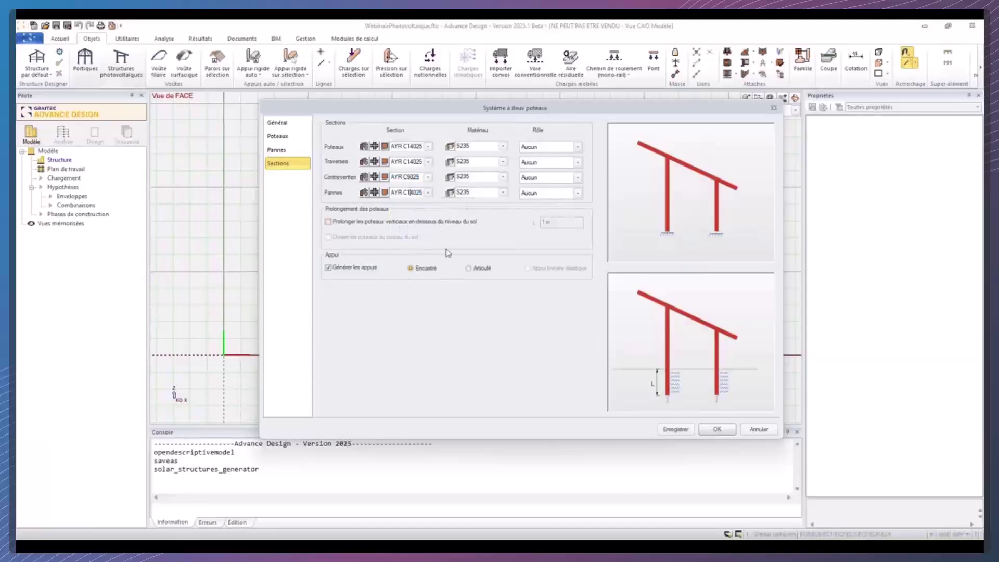
key("Delete")
key("Delete")
type("05")
Set the material of the posts, crossbeams, bracing and purlins to S355 and make the generated supports pinned (Articulé).
left_click(503, 146)
left_click(476, 225)
left_click(502, 162)
left_click(487, 241)
left_click(502, 177)
left_click(489, 256)
left_click(503, 193)
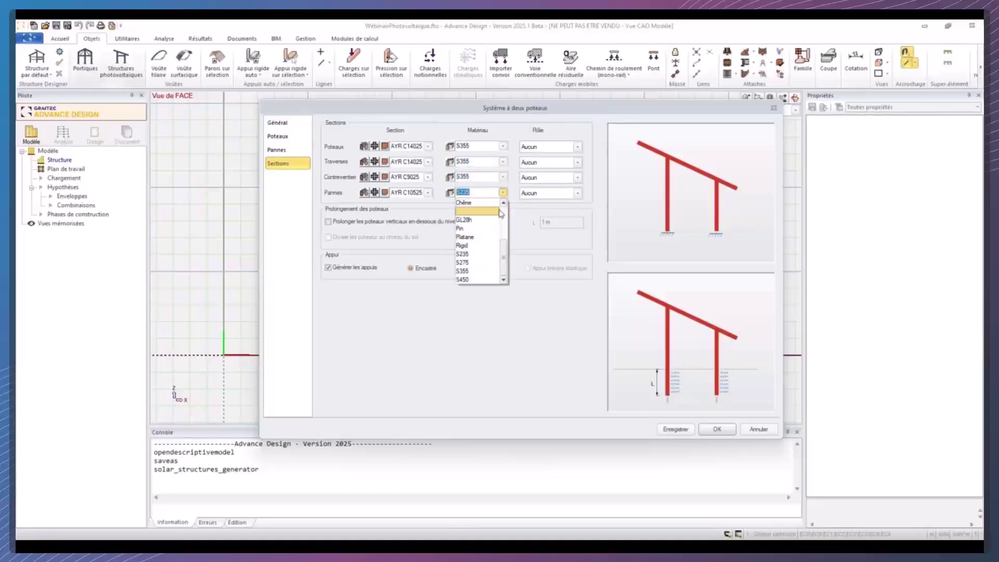
left_click(492, 271)
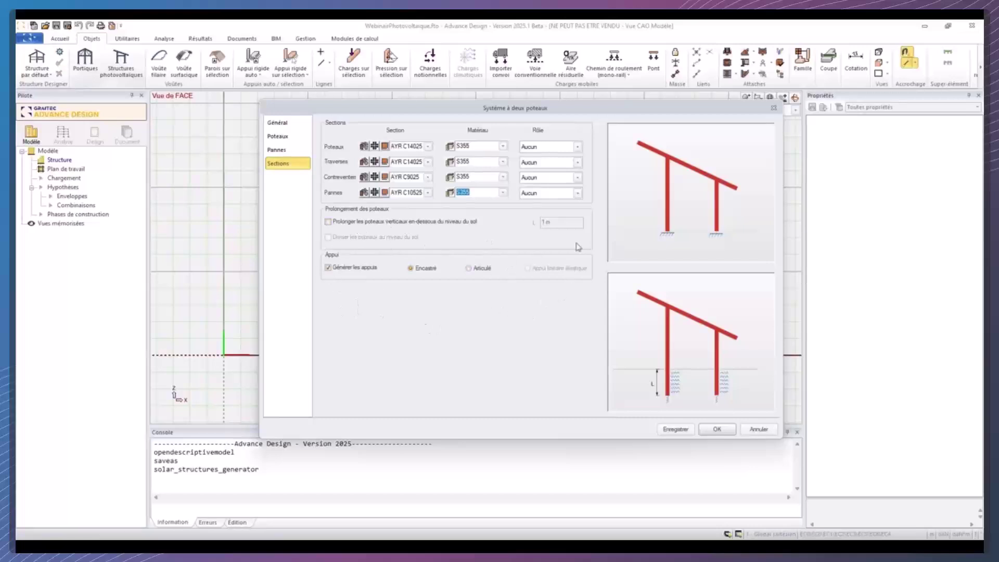
left_click(478, 271)
left_click(383, 223)
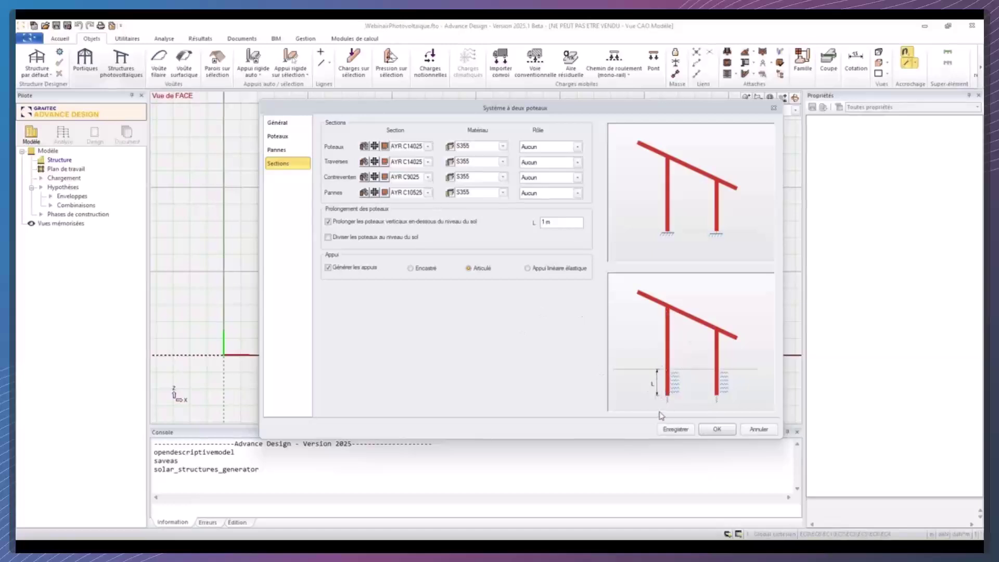
left_click(328, 237)
left_click(359, 223)
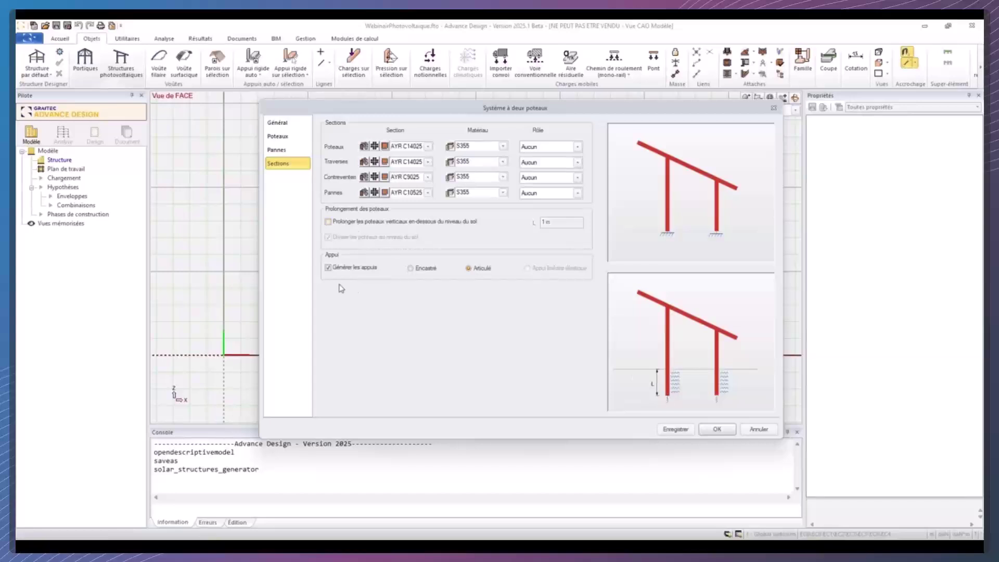
Save the two-post system settings as template PV1 and generate the structure.
left_click(676, 430)
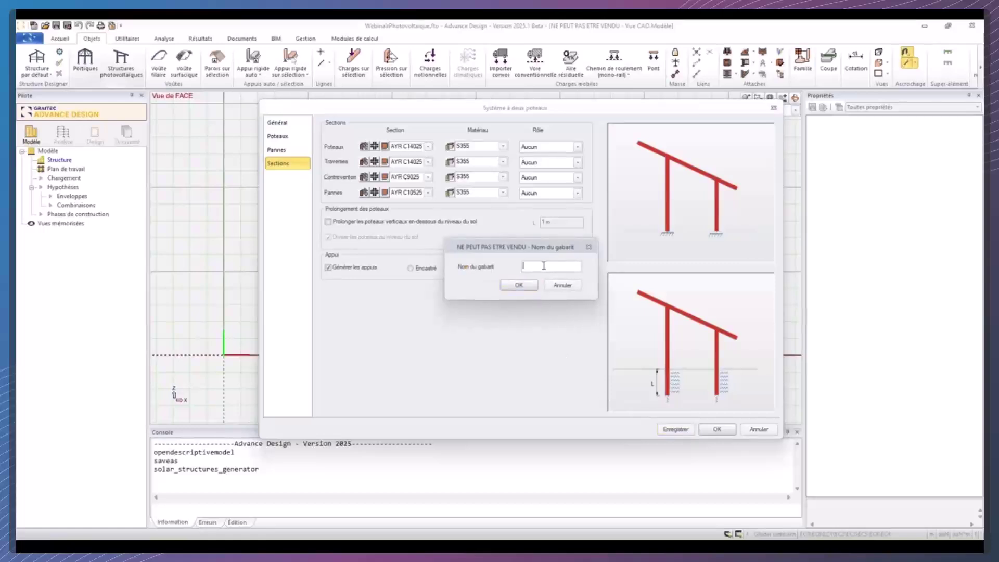
type("S")
key("BackSpace")
type("PV1")
left_click(518, 285)
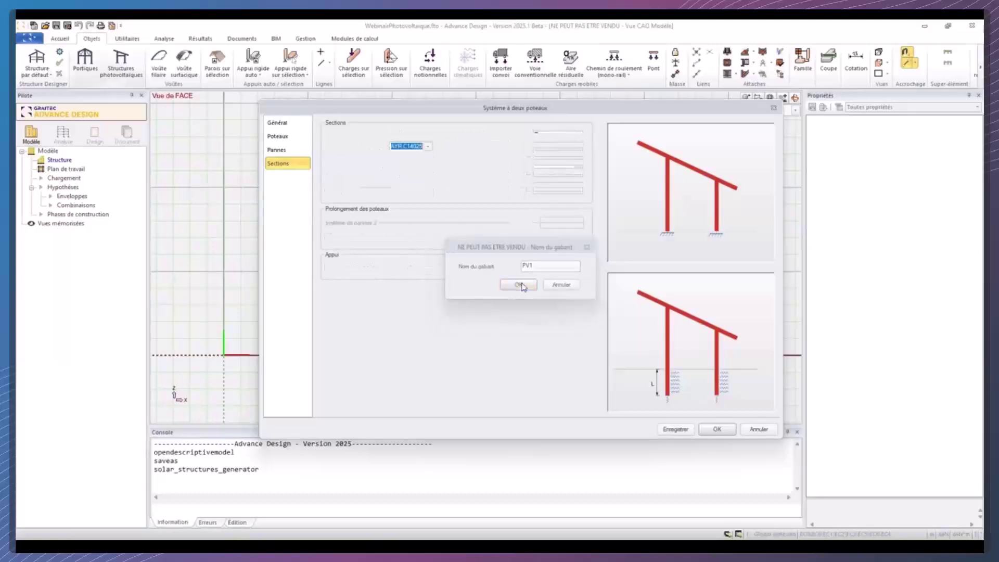
left_click(718, 429)
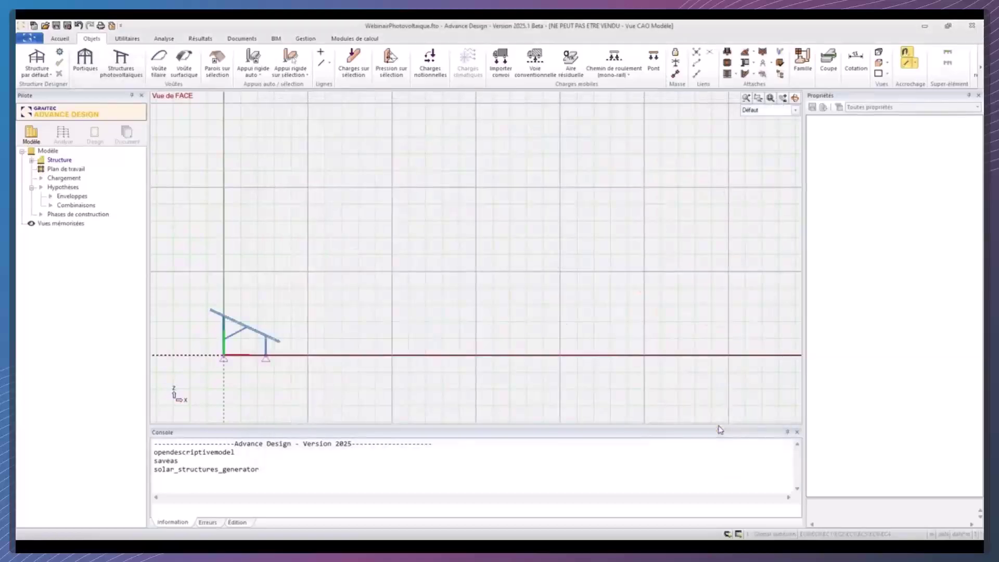
Show the generated structure in a 3D view and hide the work plane grid.
middle_click_drag(437, 304, 487, 327)
left_click(73, 170)
key("space")
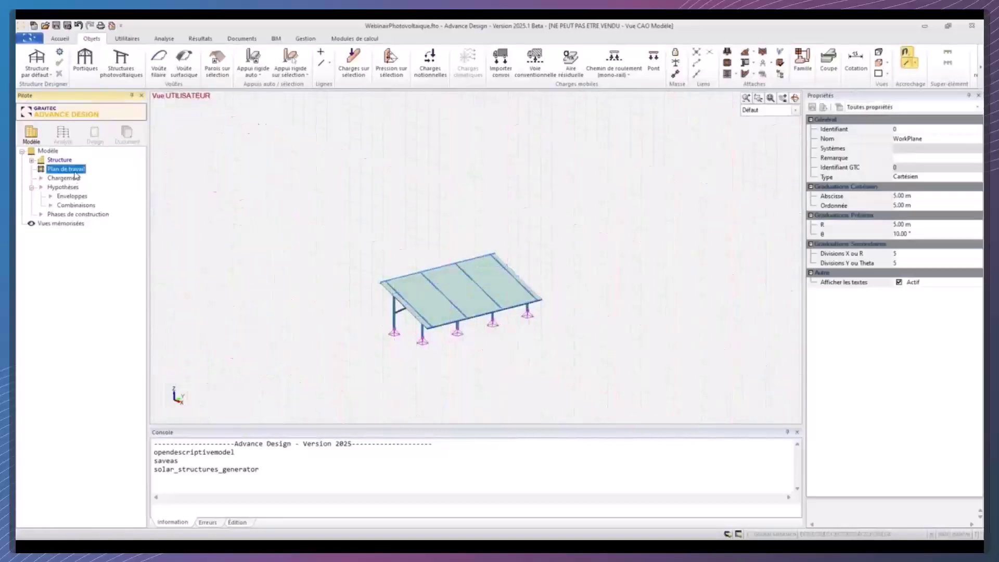
scroll(457, 321, "up", 3)
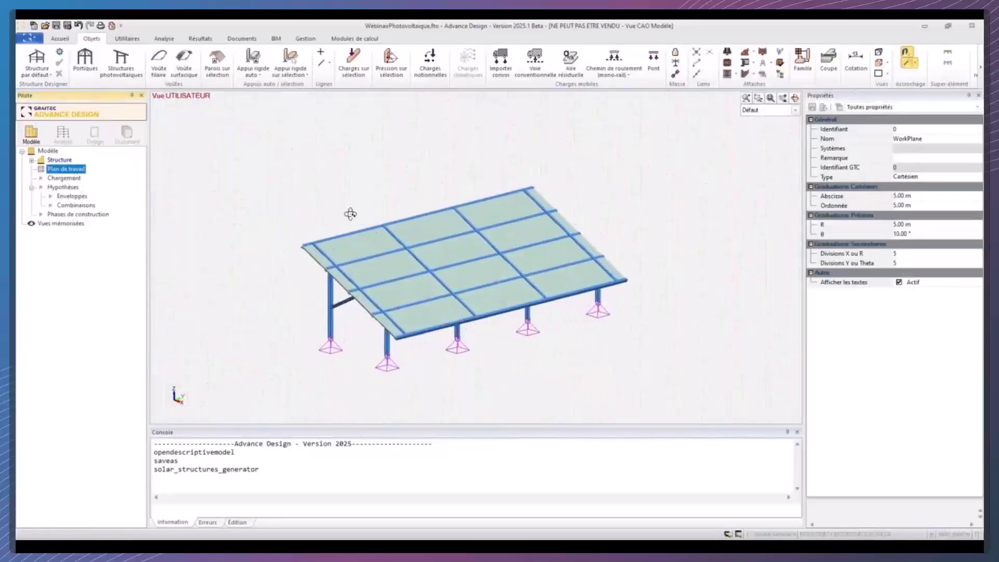
Check the saved templates in the photovoltaic structures generator and close it without generating anything.
left_click(120, 73)
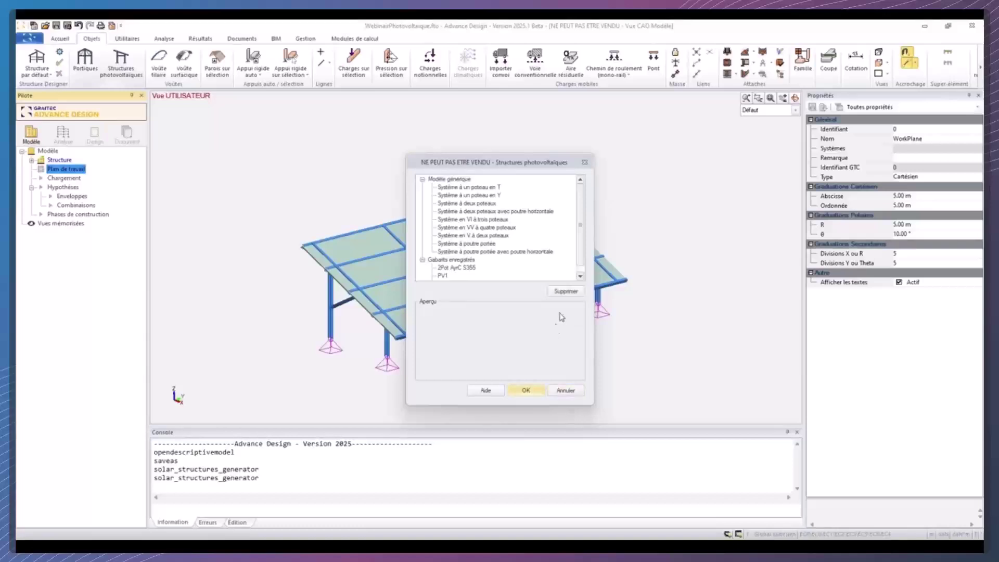
left_click(566, 391)
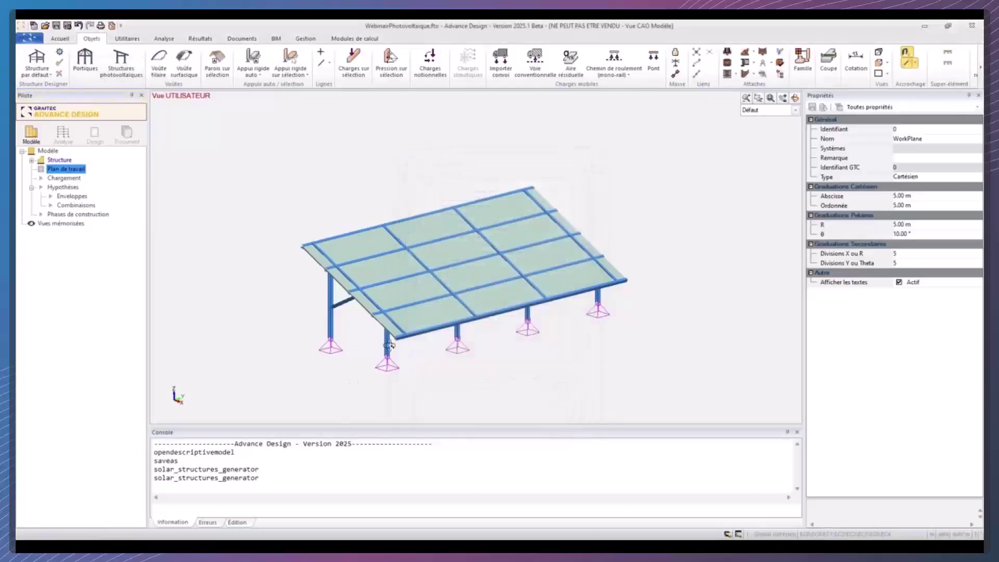
middle_click_drag(414, 319, 433, 314, "shift")
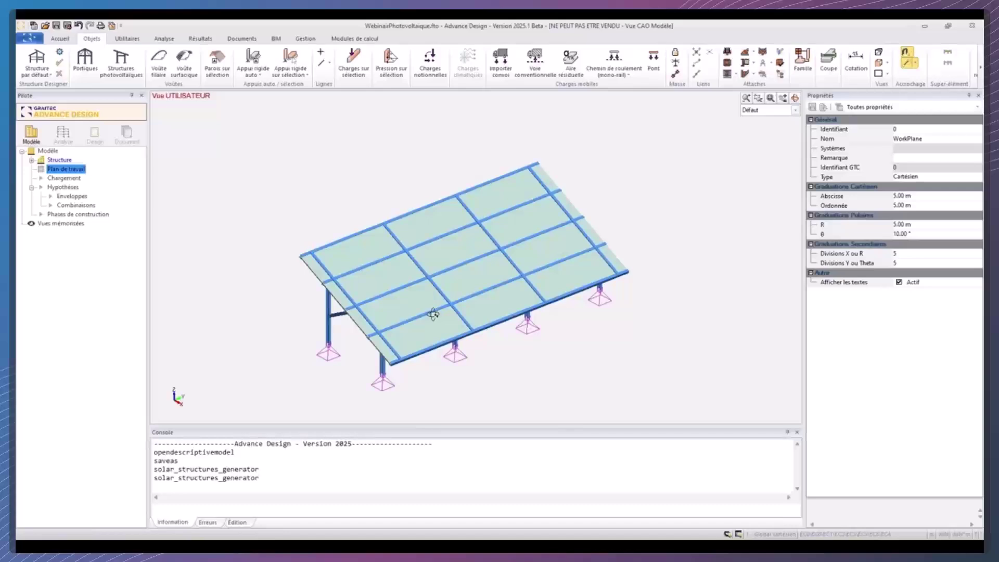
Colour the elements by section with a colour legend, and raise the rendering transparency to about the middle of its range.
double_click(375, 265)
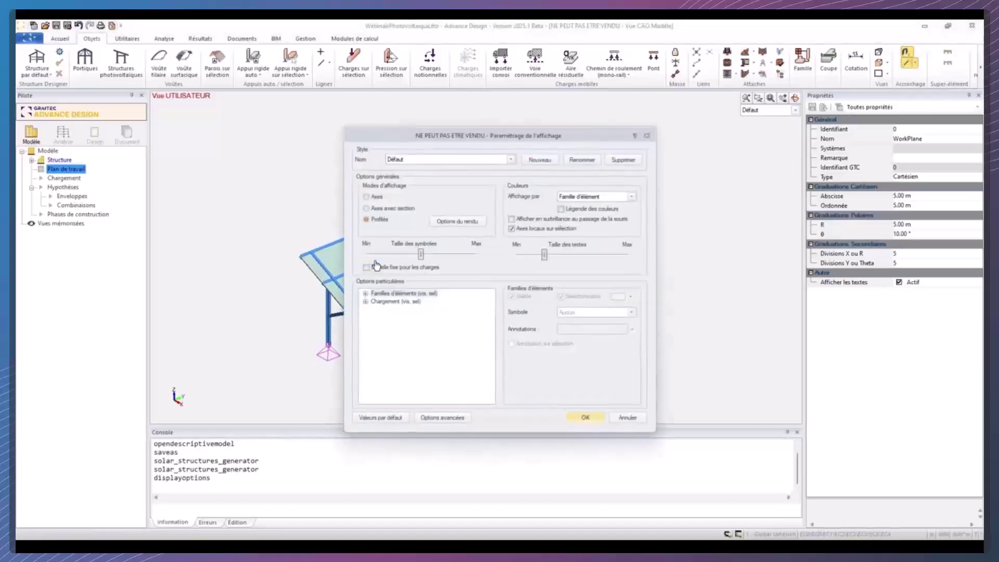
left_click(600, 198)
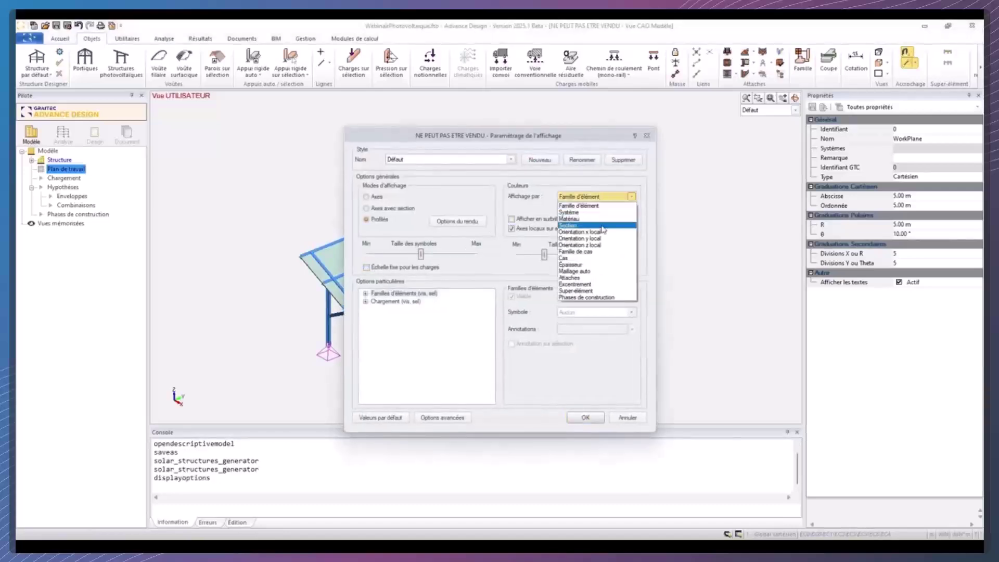
left_click(568, 225)
left_click(588, 209)
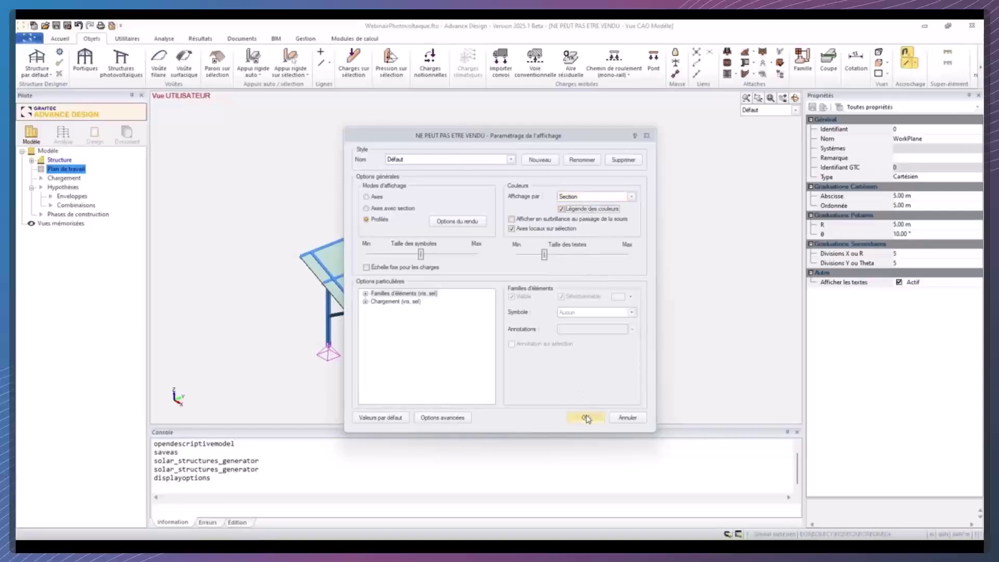
left_click(458, 221)
left_click_drag(432, 324, 490, 324)
left_click(542, 353)
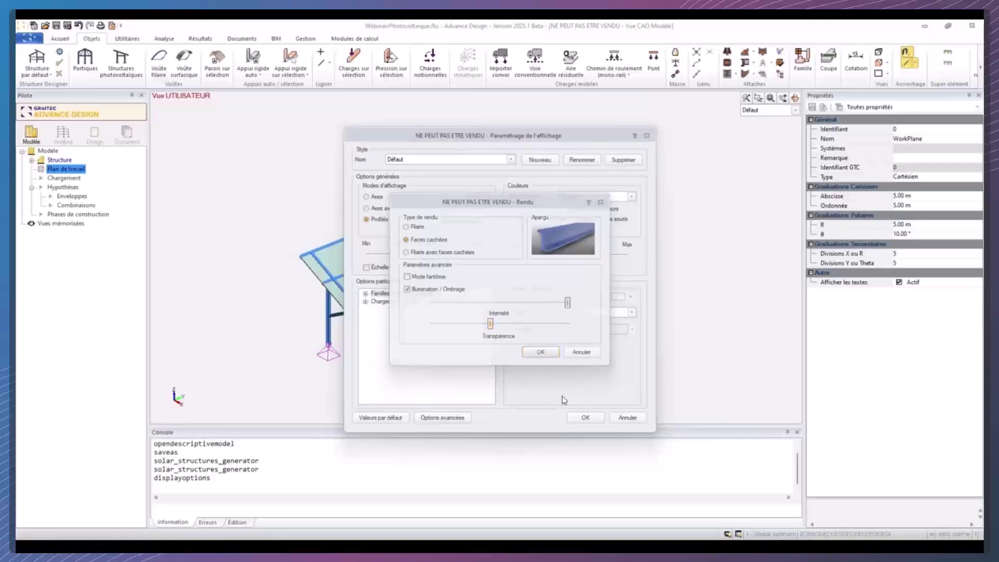
left_click(588, 418)
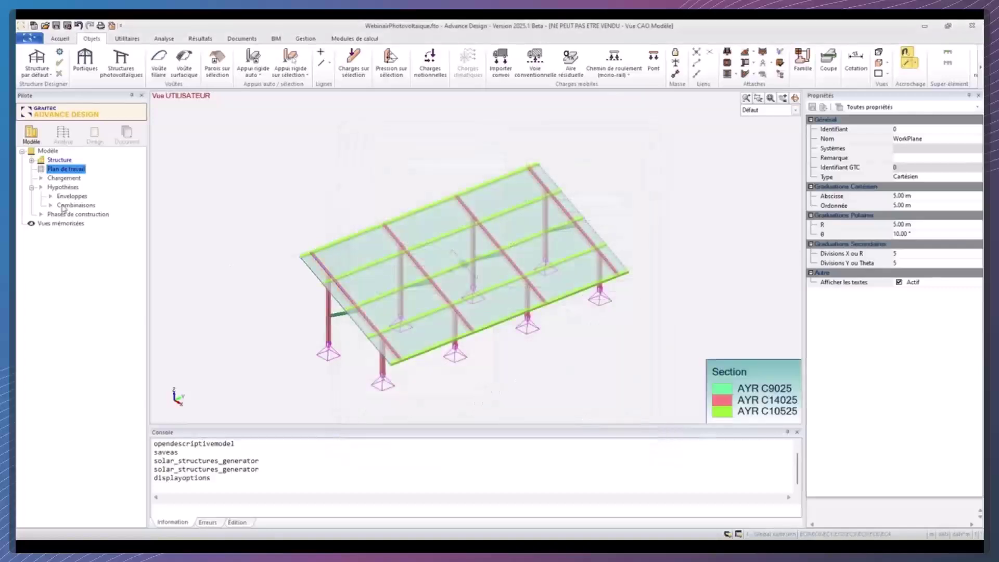
Expand the two-post system in the model structure and hide its Parois subsystem.
double_click(40, 162)
double_click(44, 170)
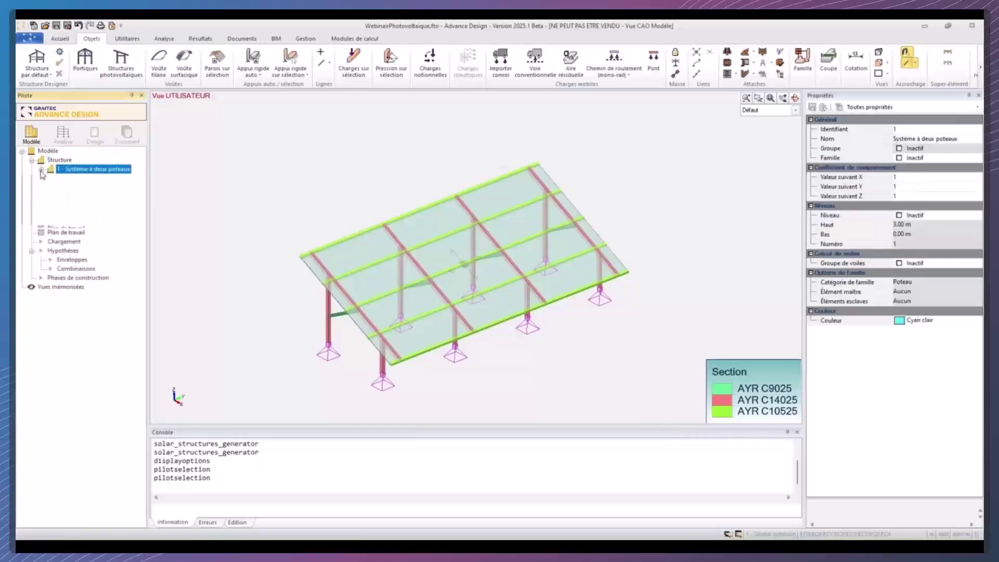
left_click(76, 228)
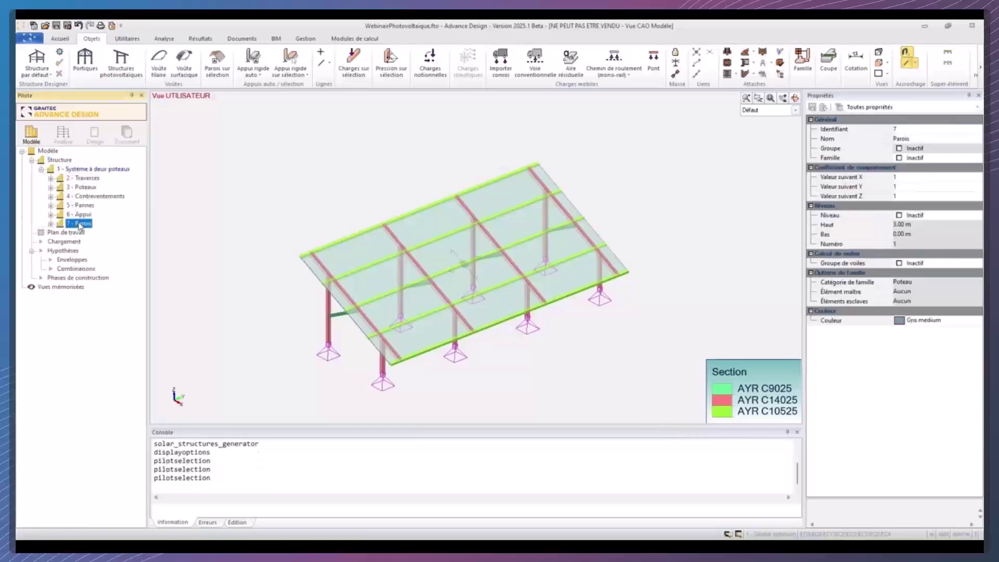
middle_click_drag(364, 364, 388, 339, "shift")
left_click(80, 223)
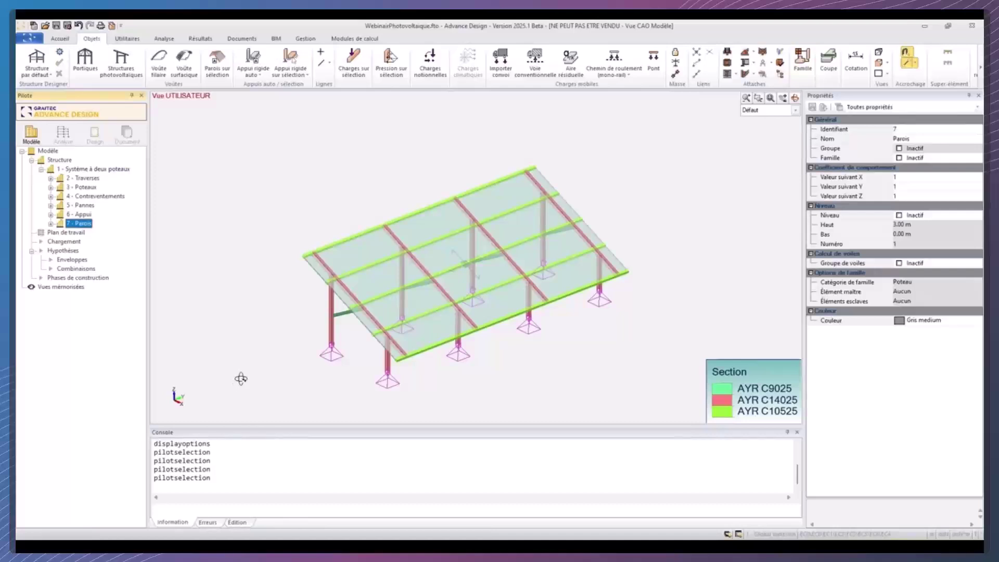
left_click(82, 225, "ctrl")
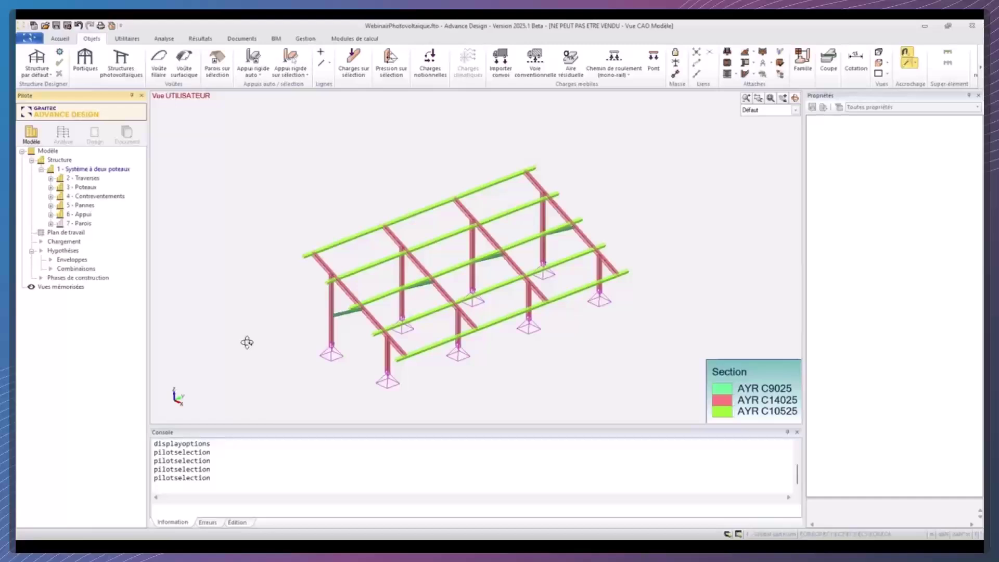
Select all elements of the Poteaux system and release rotation Ry at end 2.
left_click(95, 188)
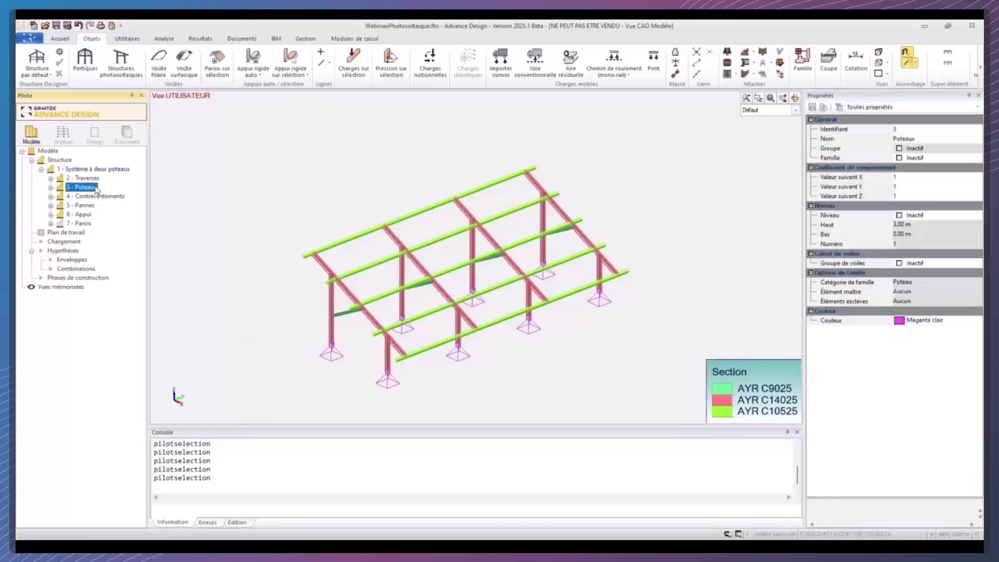
double_click(95, 187)
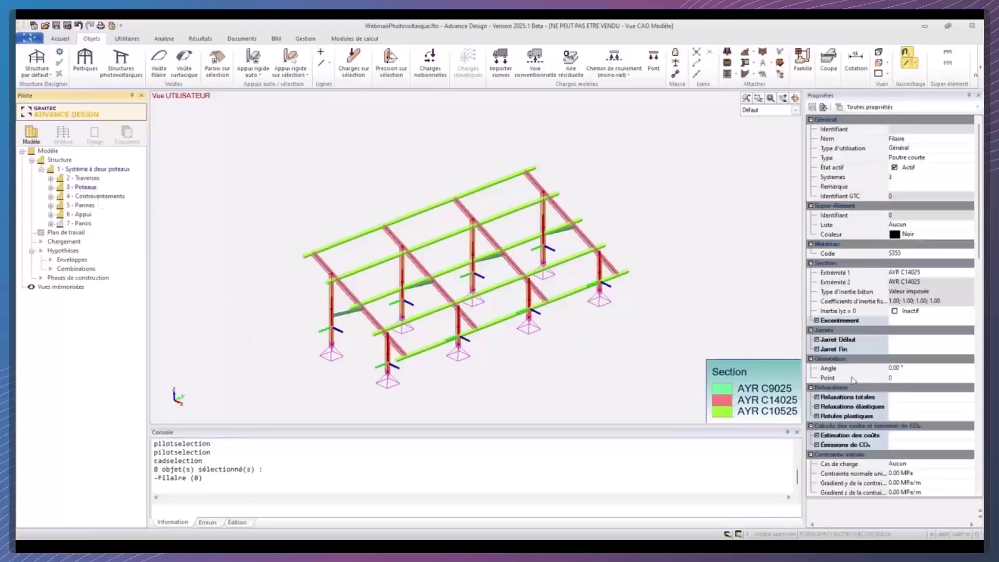
left_click(818, 397)
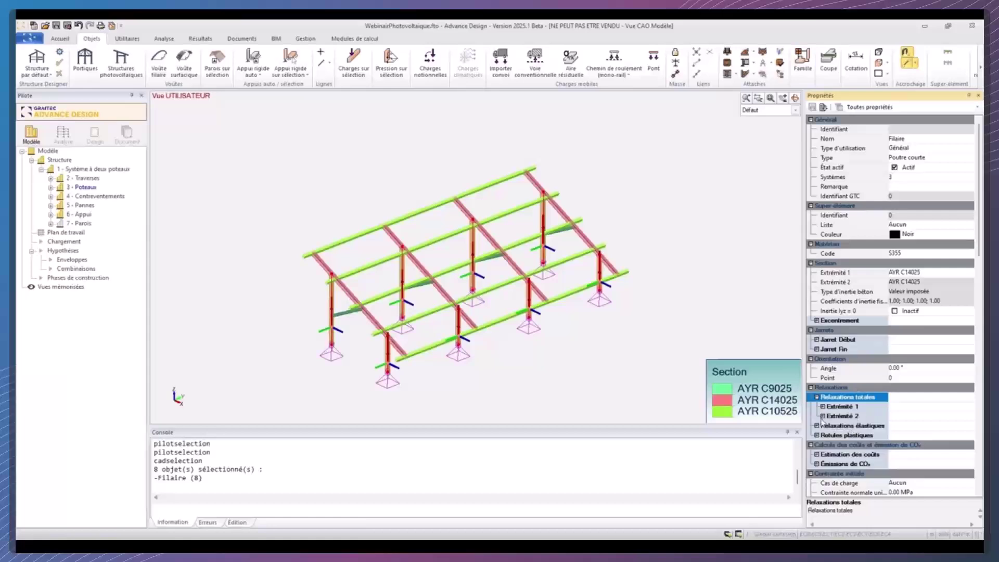
left_click(824, 416)
left_click(894, 463)
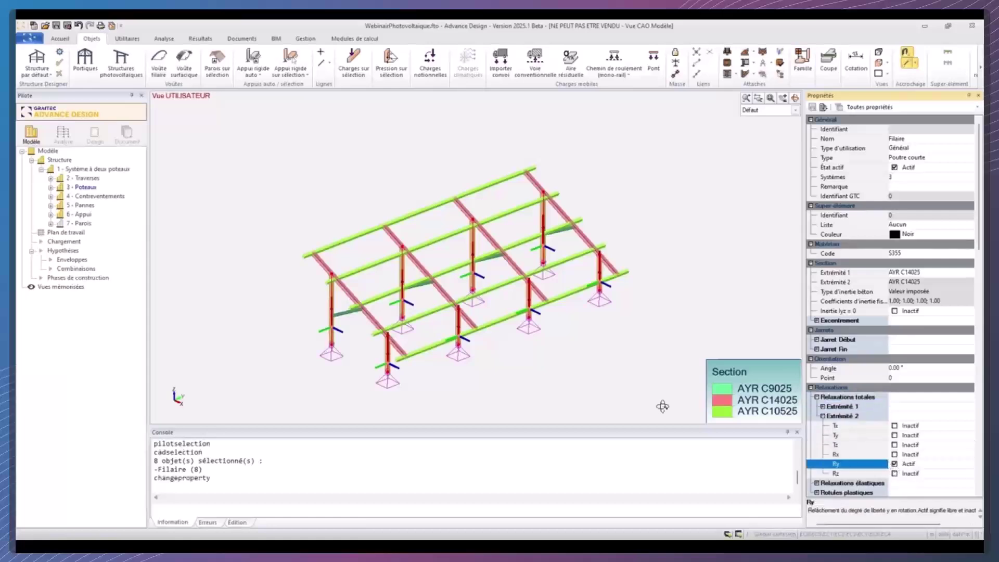
key("Escape")
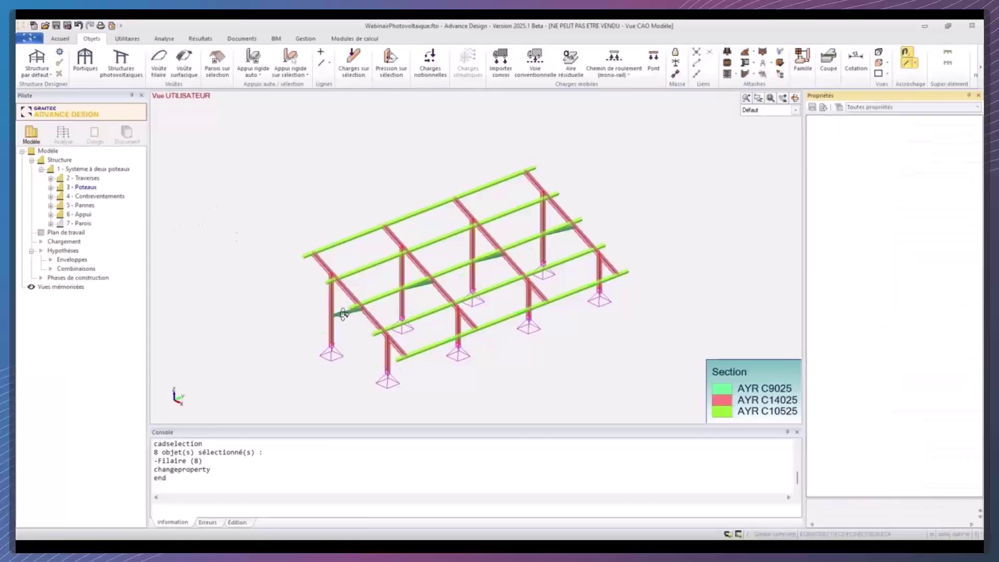
Select all bracing members with identical properties and release rotations Ry and Rz at both ends.
left_click(345, 316)
right_click(346, 319)
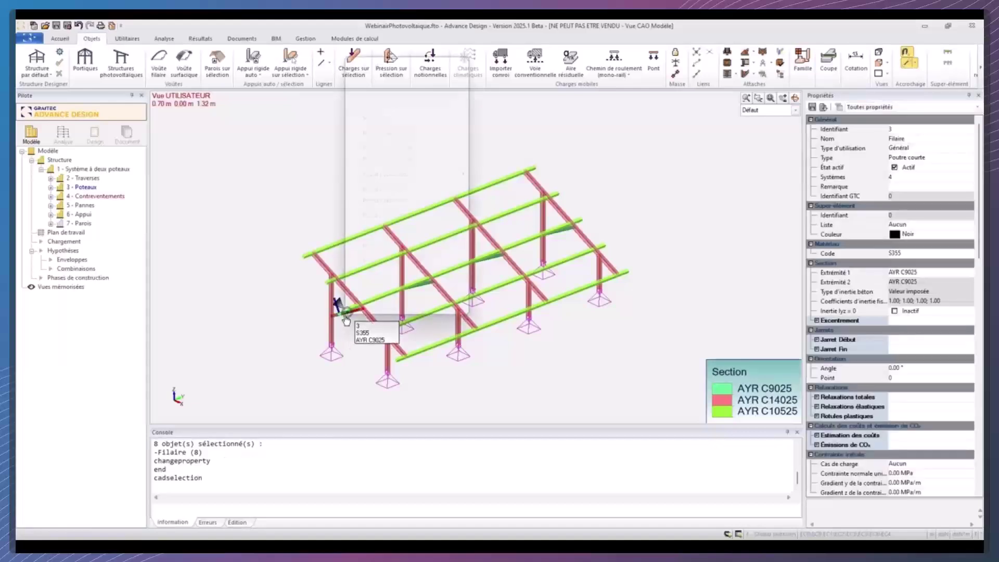
mouse_move(396, 260)
left_click(515, 264)
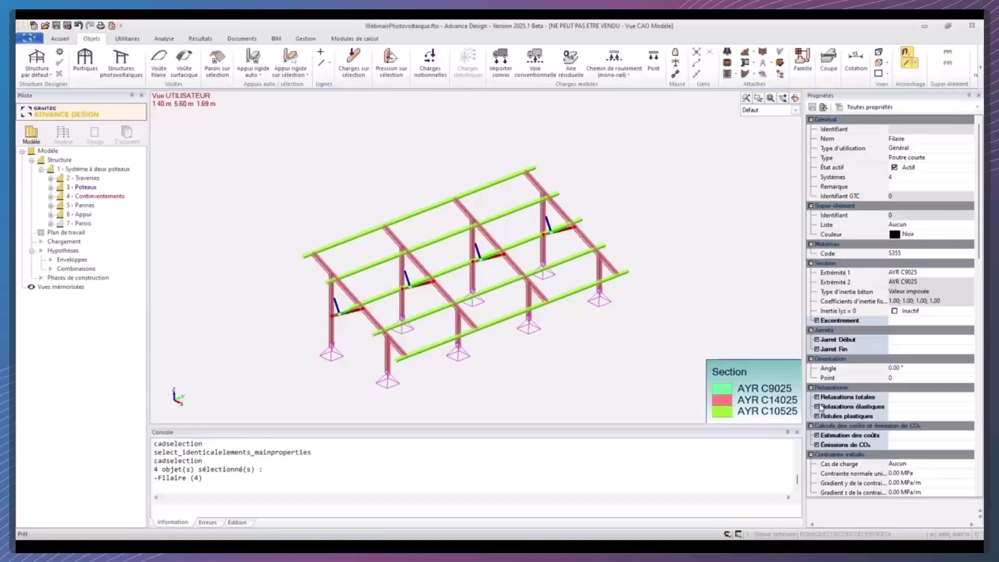
left_click(817, 398)
left_click(824, 417)
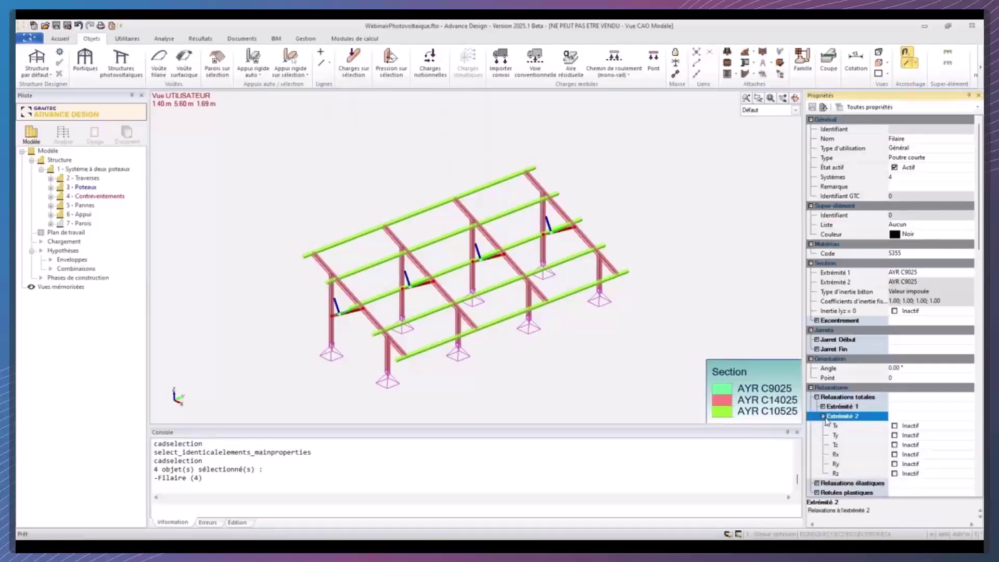
left_click(823, 406)
left_click(895, 454)
left_click(895, 464)
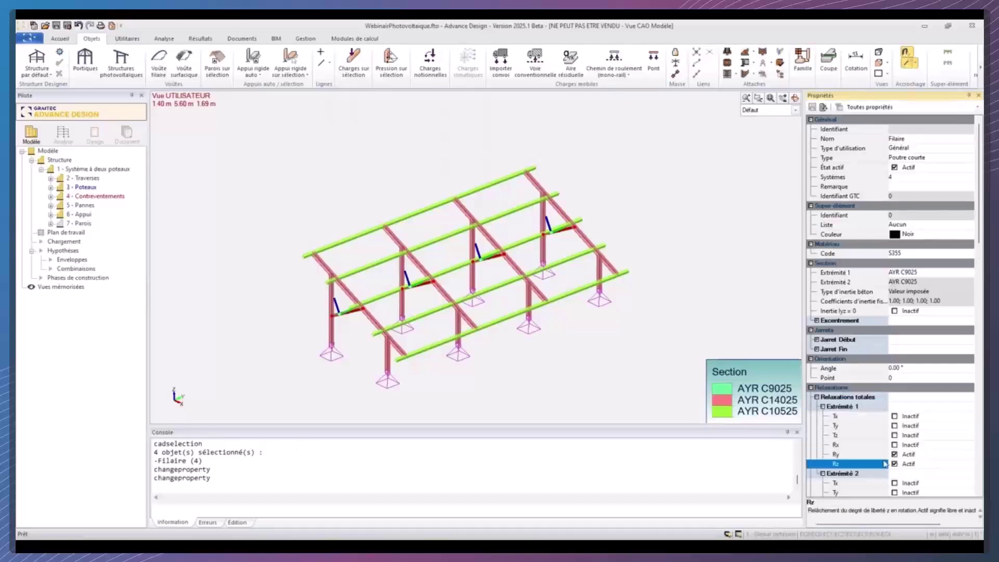
scroll(902, 470, "down", 2)
left_click(894, 464)
left_click(895, 473)
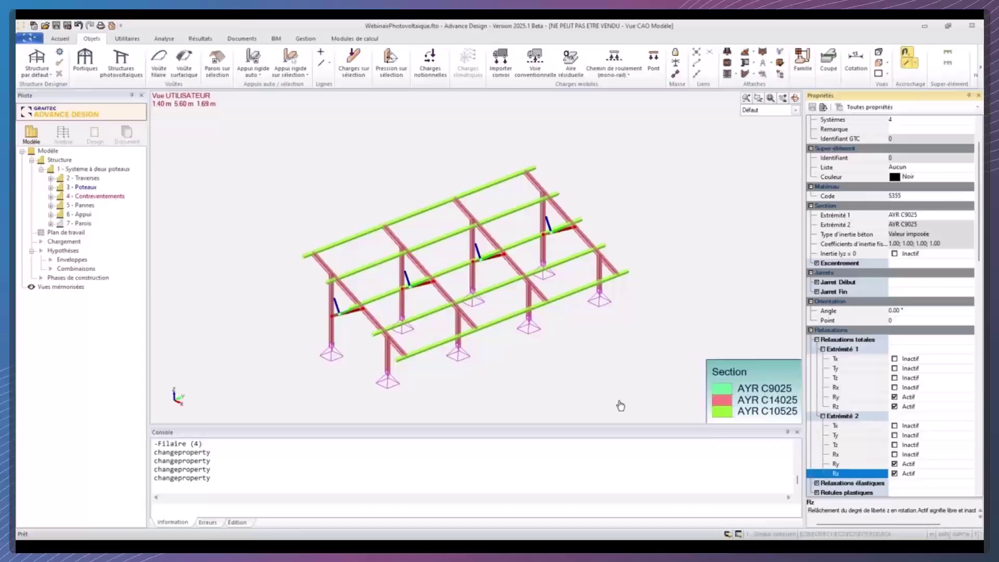
key("Escape")
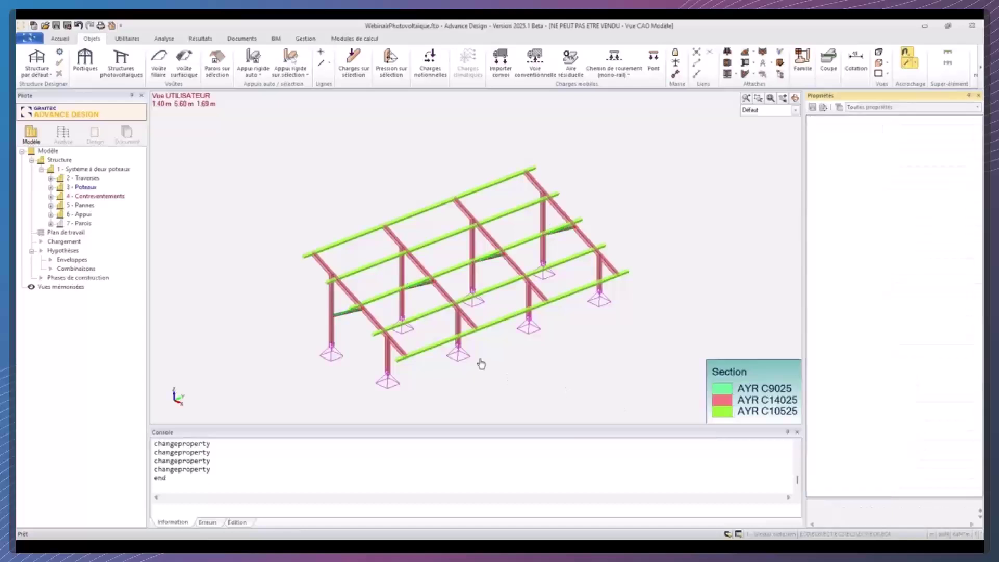
Show the Parois subsystem again.
left_click(85, 224)
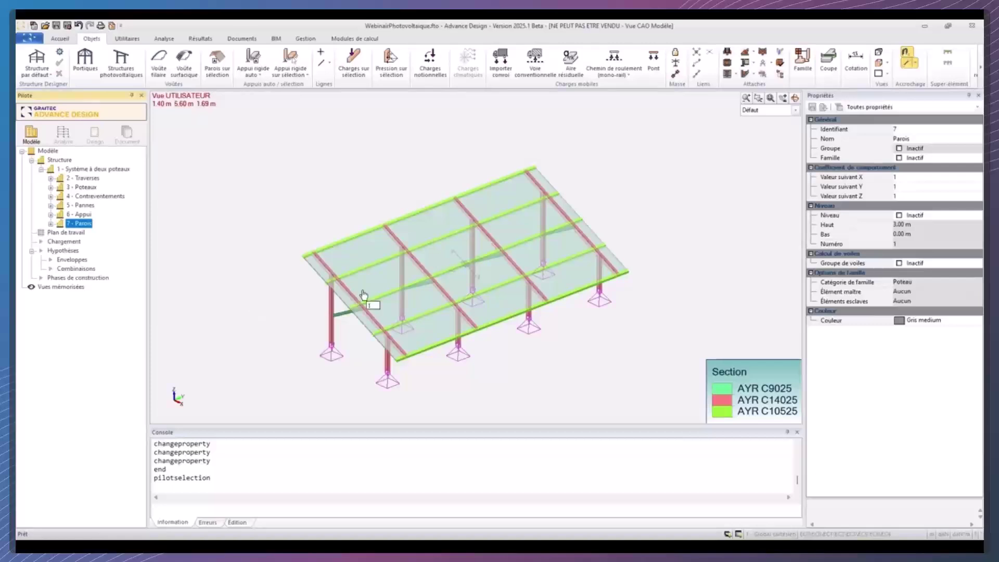
Select the roof wall panel, switch the model to axes-only rendering, and set the panel's span direction (Sens de portée) to x.
left_click(436, 232)
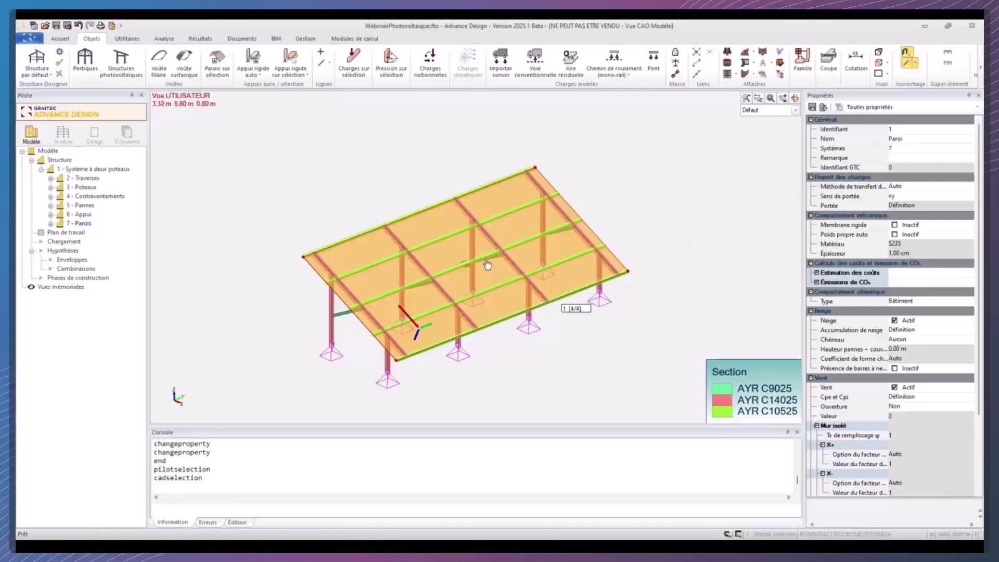
left_click(60, 39)
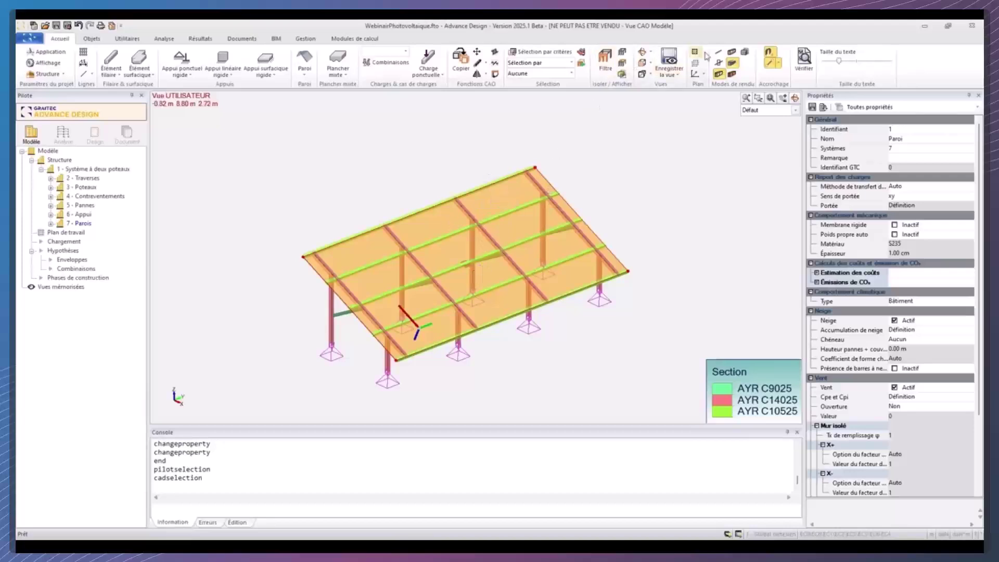
left_click(720, 52)
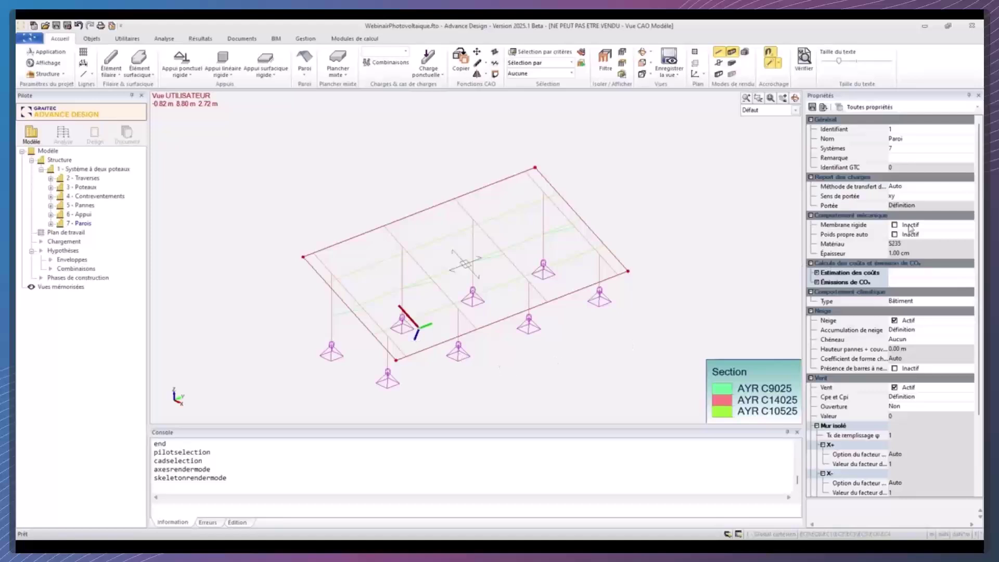
left_click(950, 196)
left_click(970, 197)
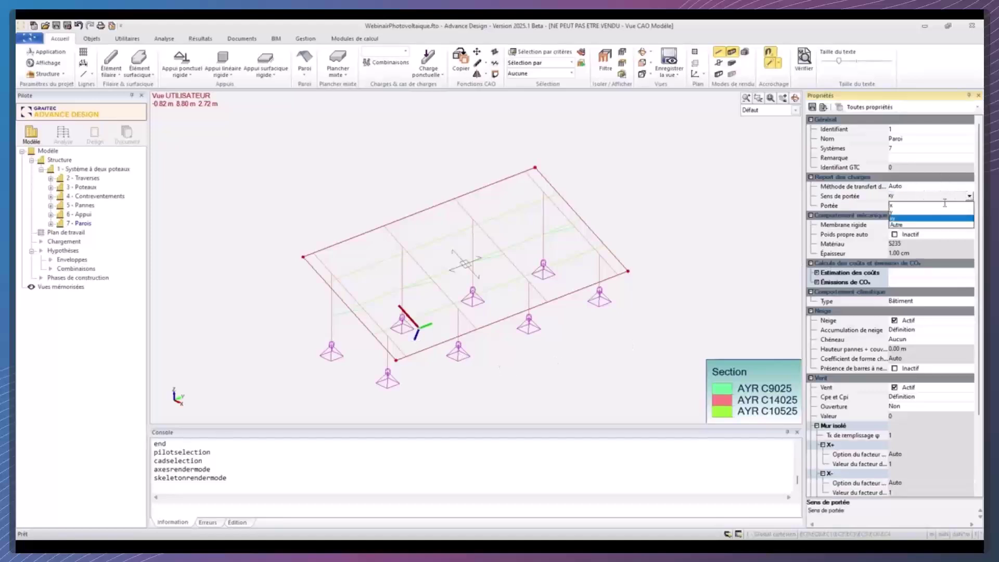
left_click(931, 206)
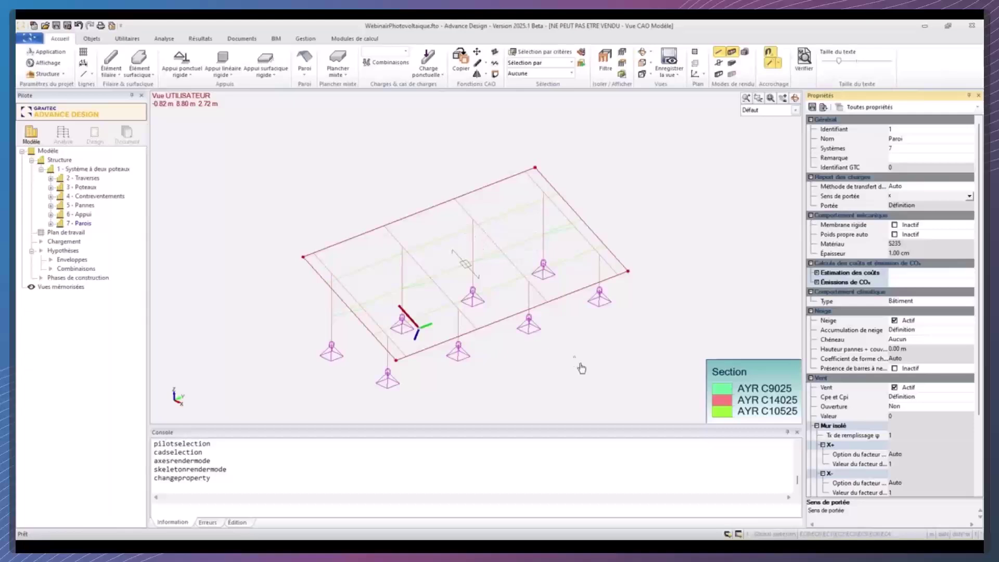
Set the roof panel's load transfer method to Transfert MEF.
left_click(955, 188)
left_click(970, 188)
left_click(924, 206)
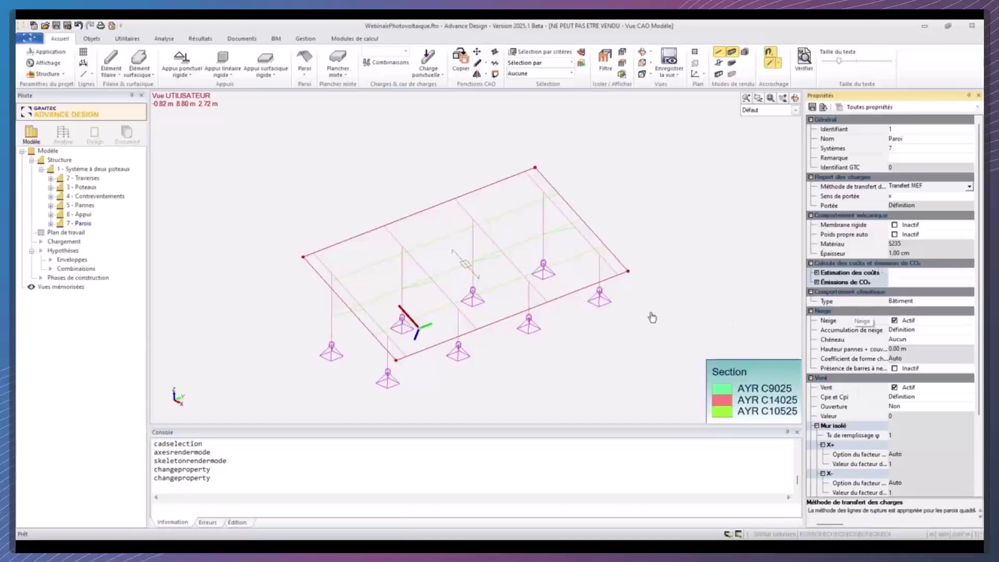
Set the roof panel's climatic type to Toiture isolée 1 versant and clear the selection.
left_click(916, 302)
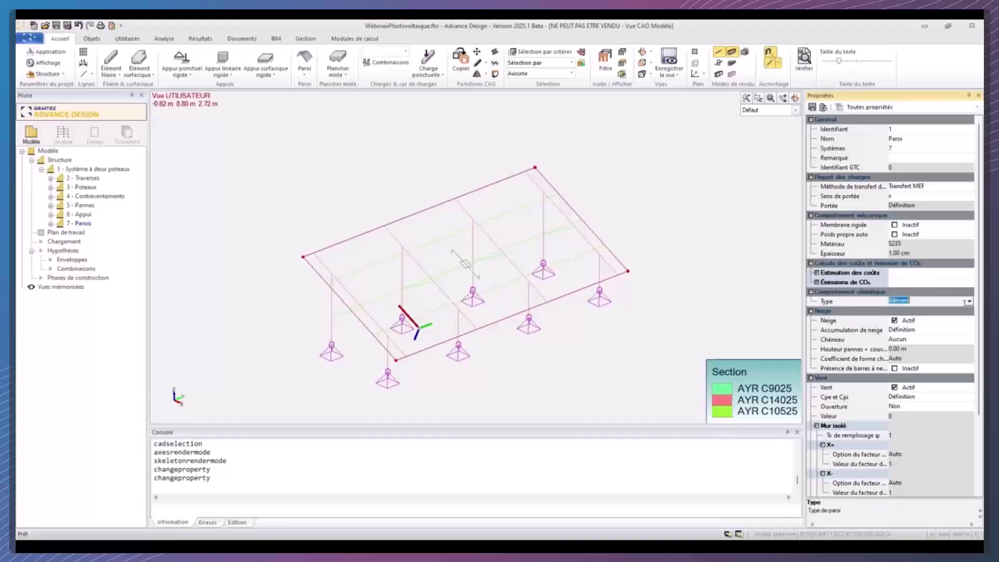
left_click(970, 302)
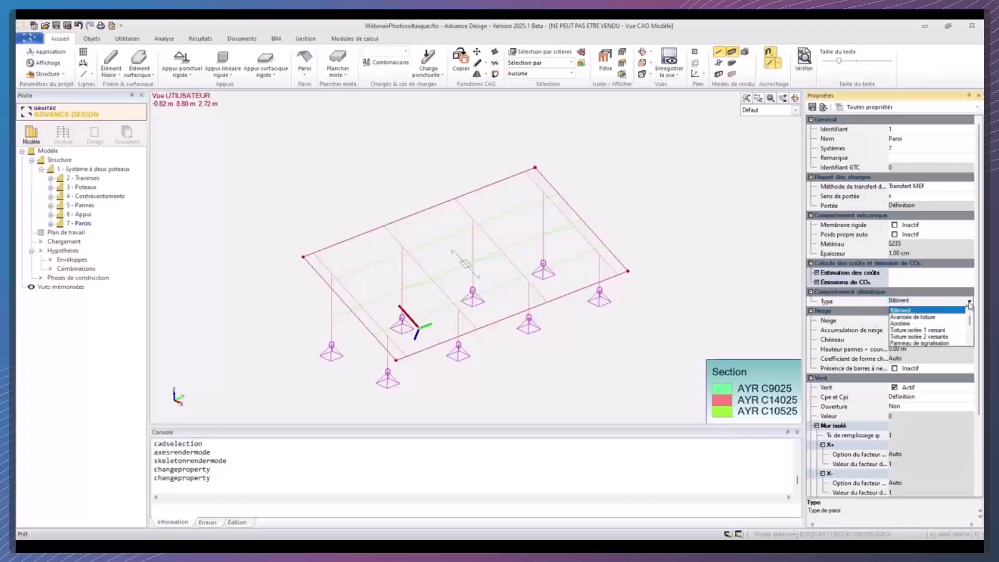
left_click(937, 331)
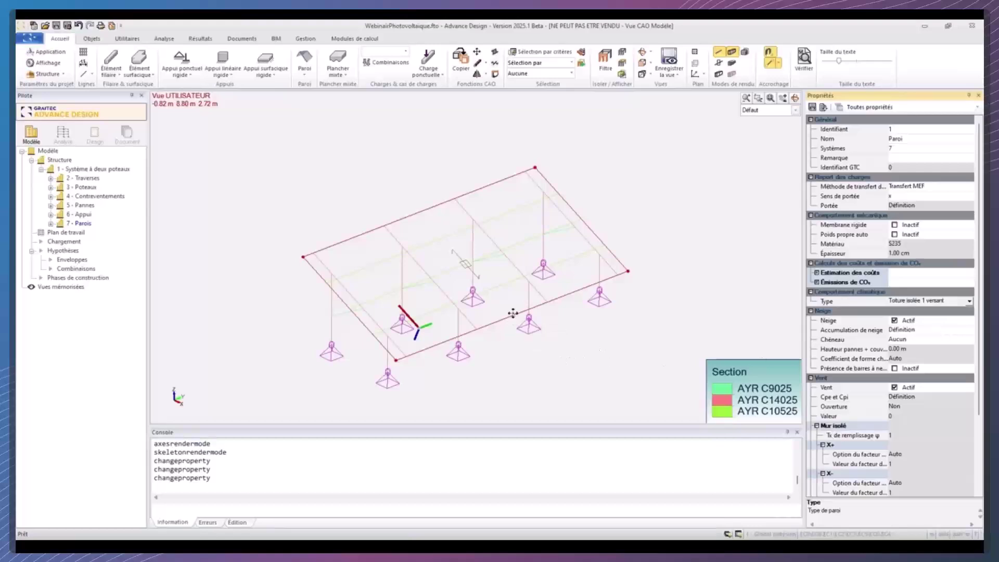
key("Escape")
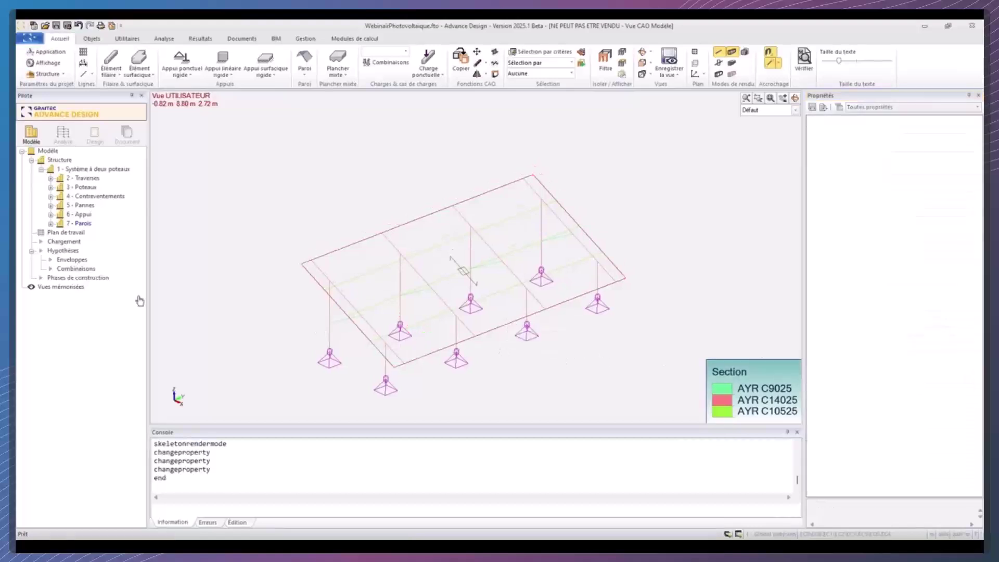
Create a new system named CVT under Structure and make it the active system.
left_click(43, 169)
left_click(68, 161)
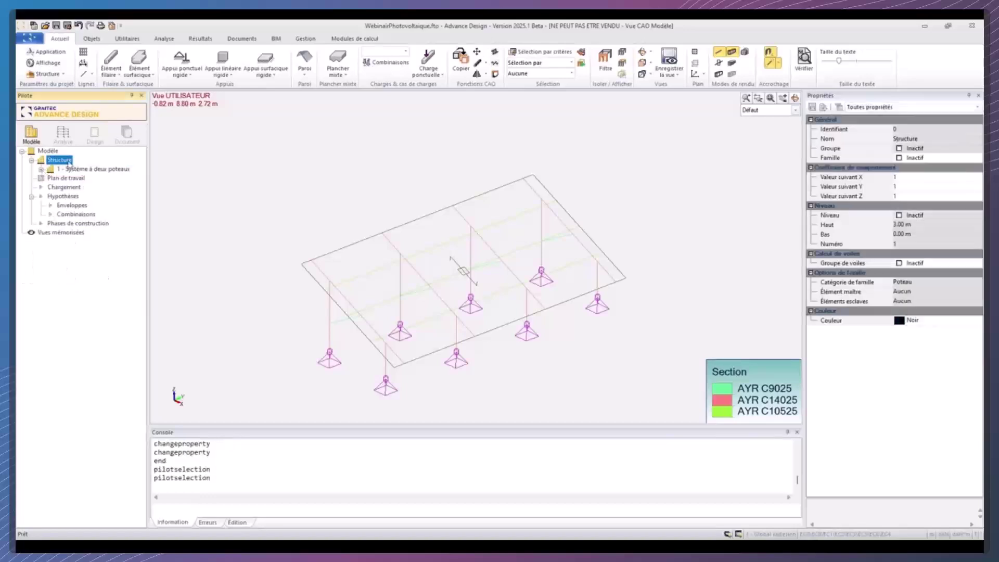
key("Insert")
type("CVT")
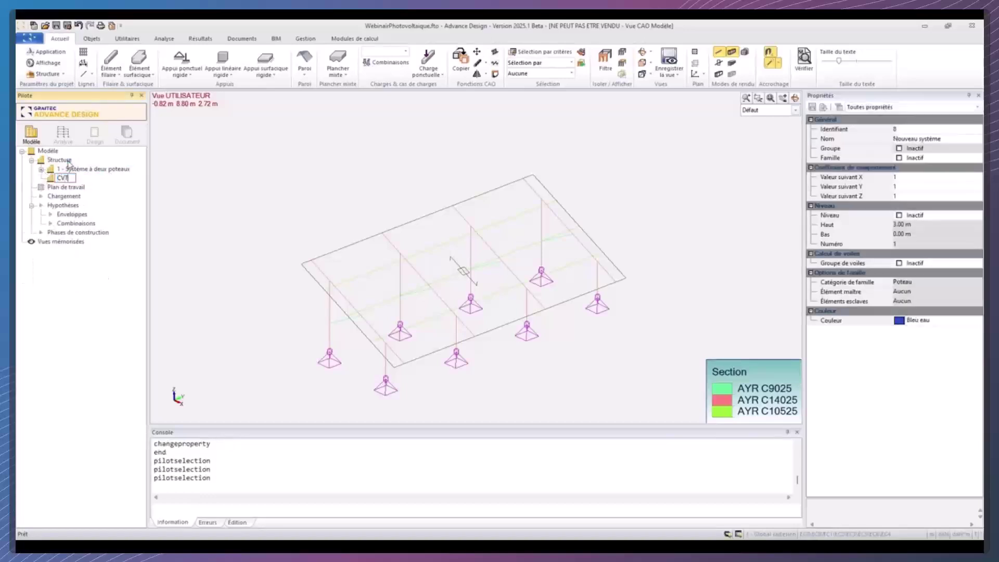
key("Return")
left_click(67, 179)
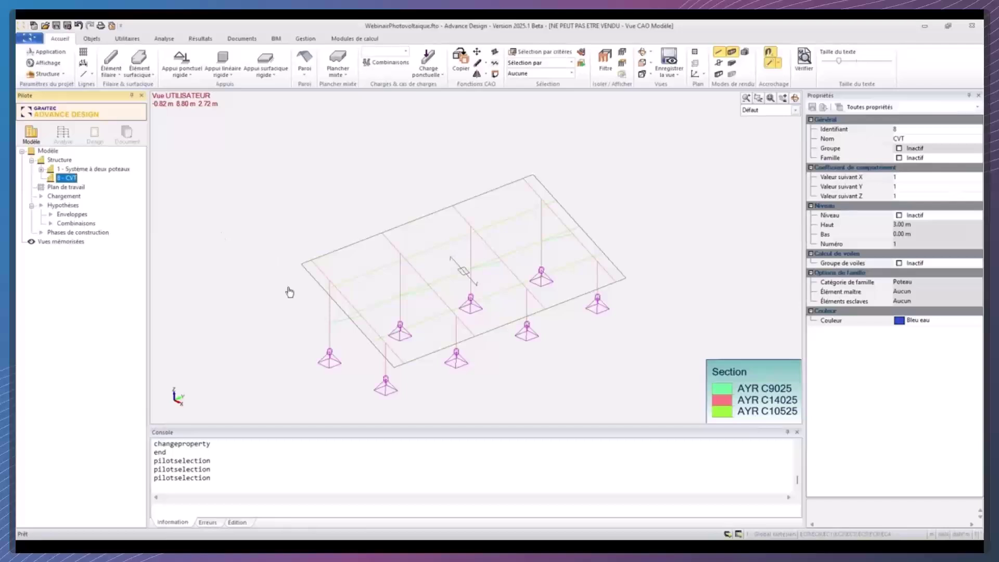
Start a new linear element and set its type to Tirant.
left_click(111, 62)
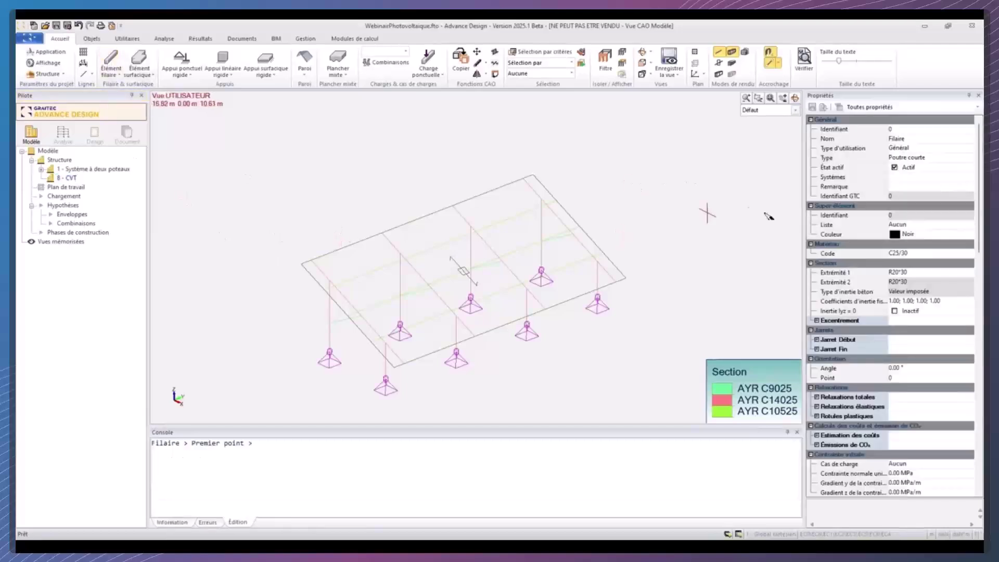
left_click(928, 151)
left_click(957, 158)
left_click(970, 157)
left_click(926, 195)
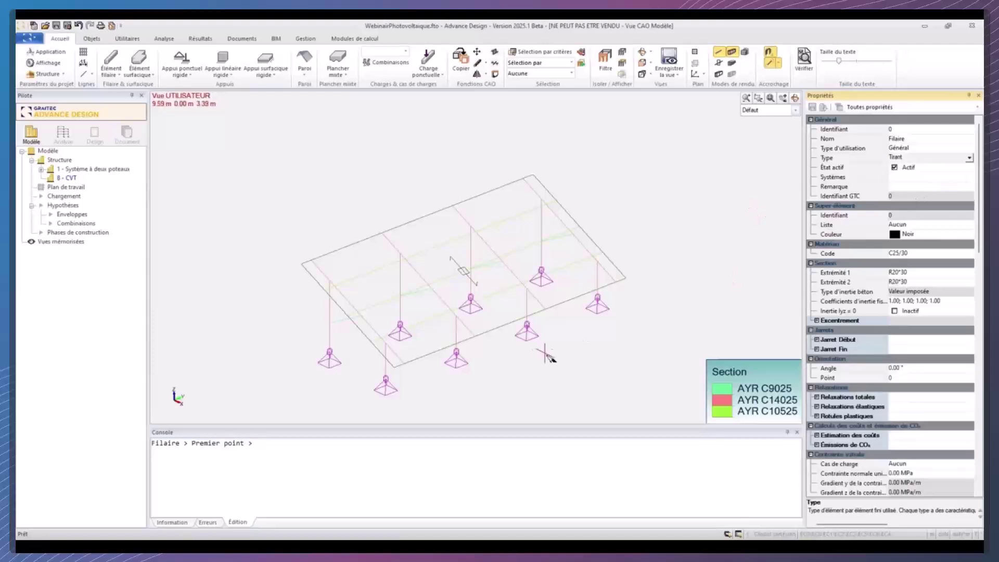
Assign material S275 and section D2 to the new tie elements.
left_click(922, 255)
left_click(968, 254)
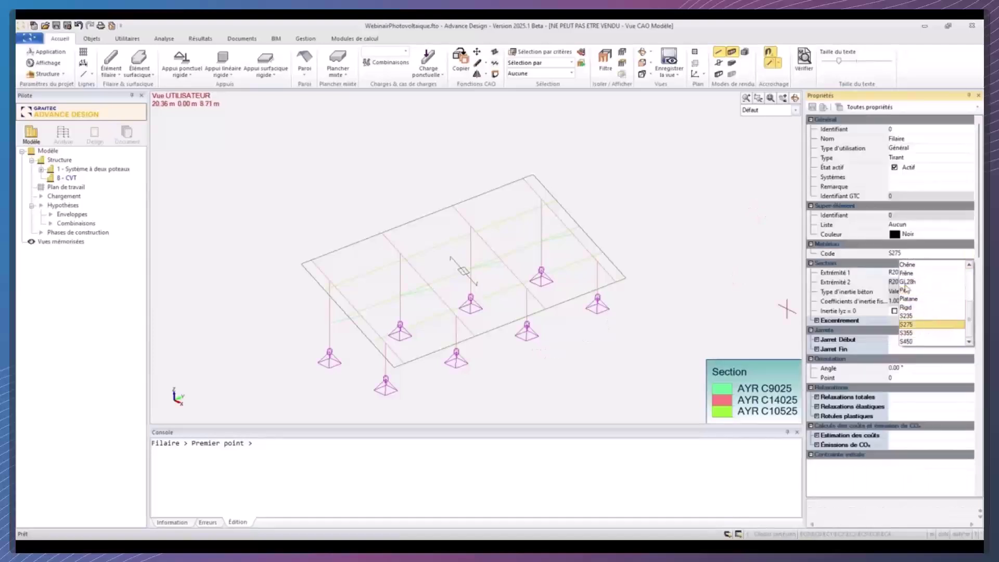
left_click(926, 325)
left_click(929, 274)
type("D3")
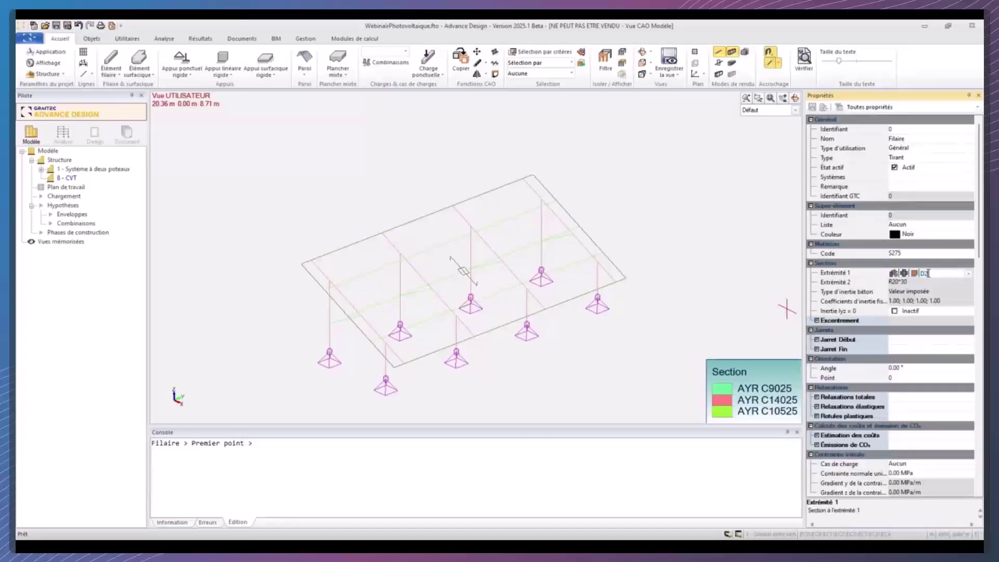
key("Return")
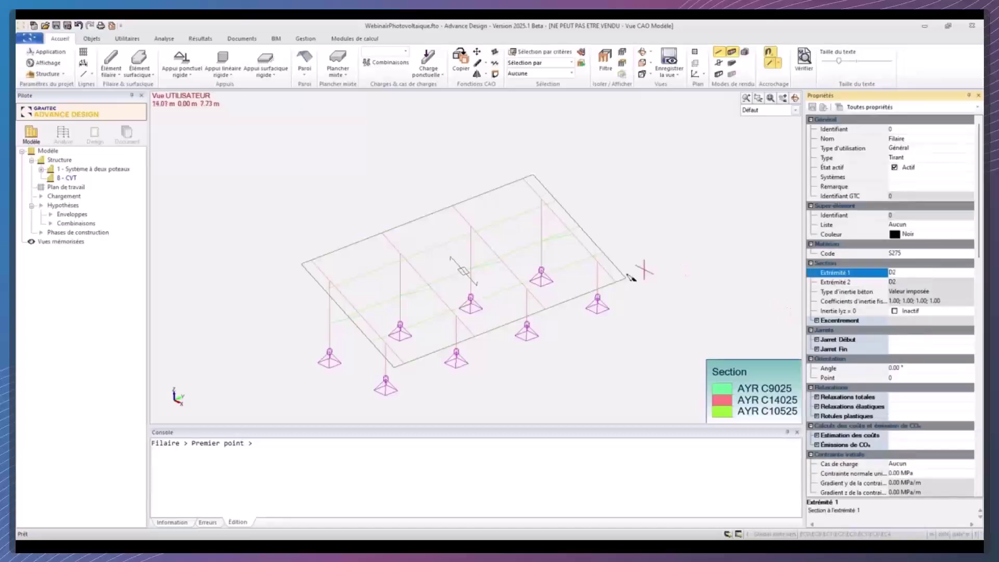
Draw two crossing ties between the post heads and bases in the middle bay of the rear, taller post row.
left_click(473, 236)
left_click(399, 325)
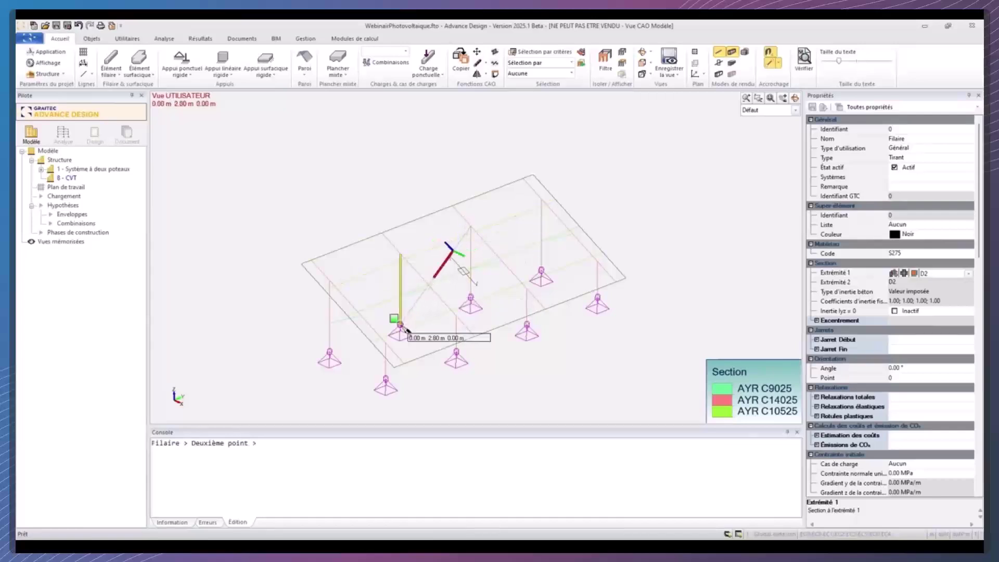
left_click(400, 254)
left_click(471, 297)
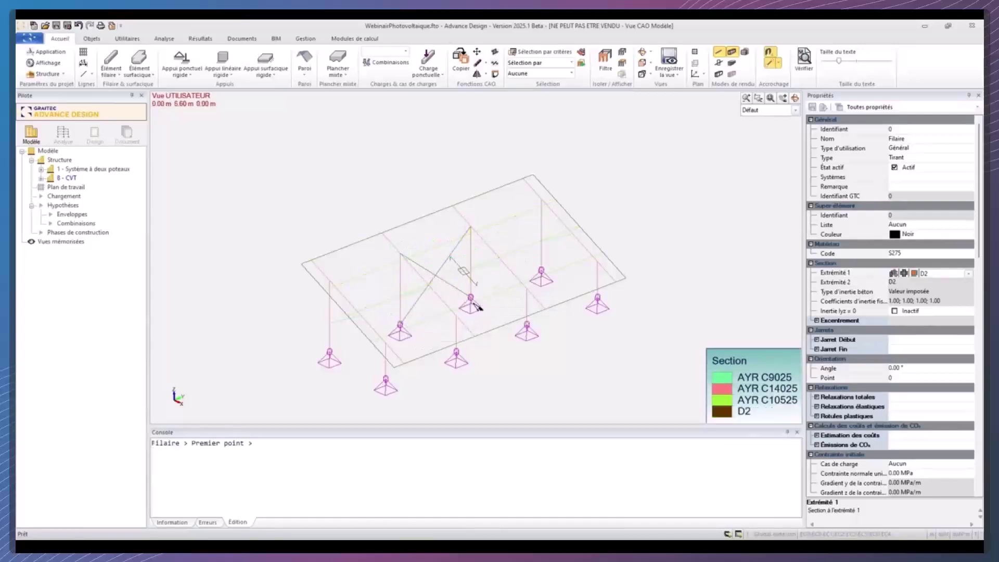
Draw two crossing ties in the middle bay of the front, shorter post row and end the linear element command.
left_click(457, 316)
left_click(528, 325)
left_click(525, 284)
left_click(457, 352)
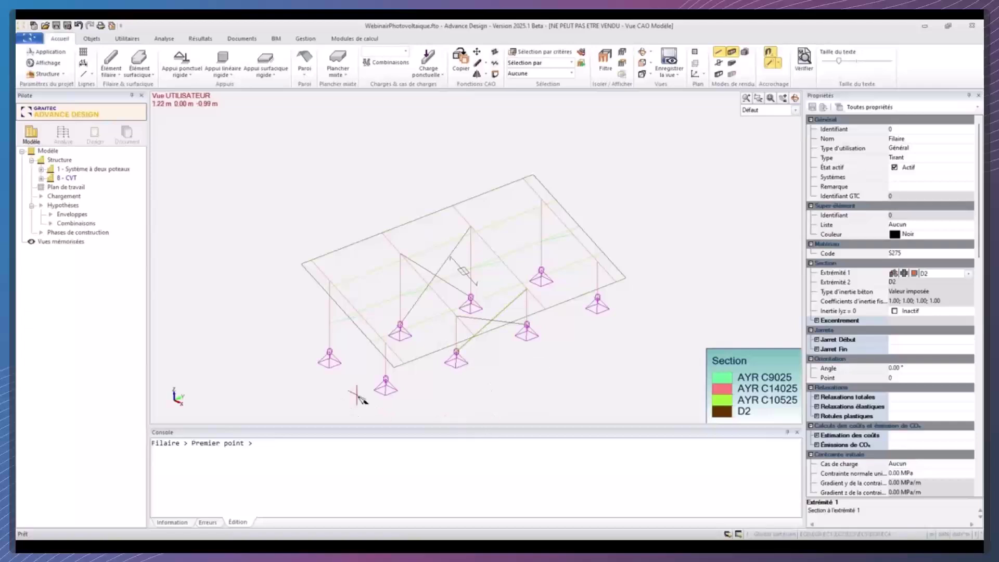
key("Escape")
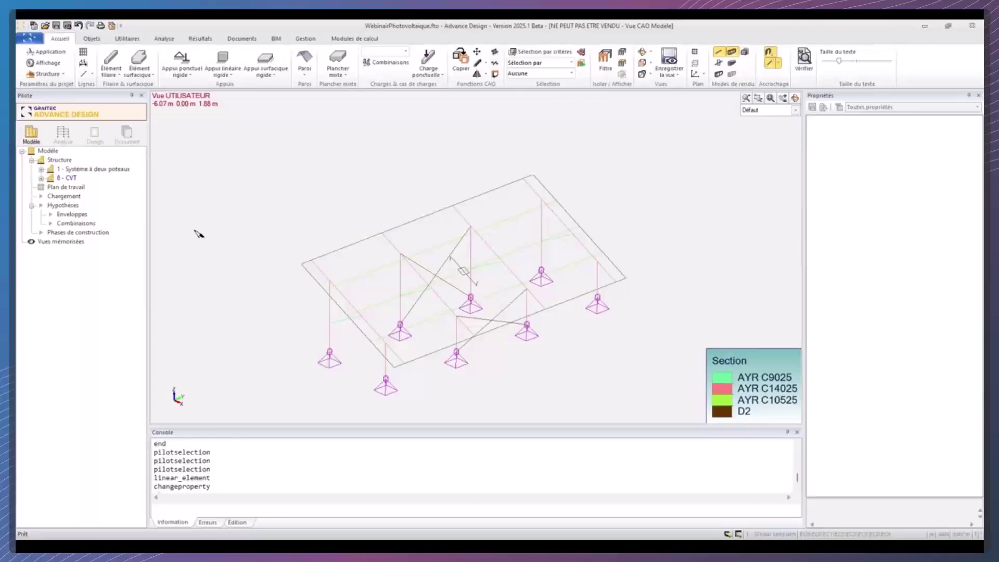
Create a Charges Permanentes load case family under Chargement.
left_click(77, 196)
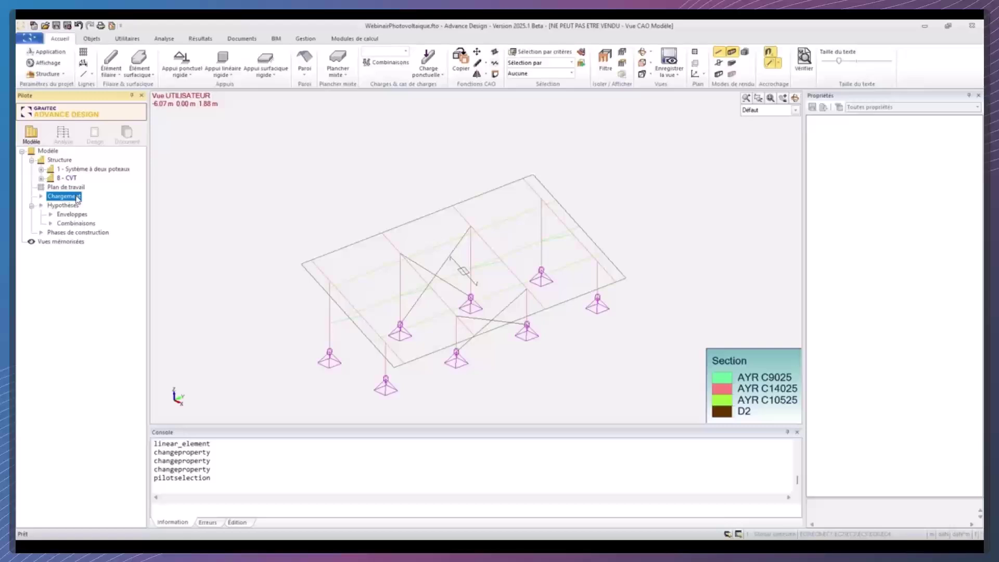
right_click(77, 198)
left_click(156, 203)
left_click(468, 232)
double_click(466, 209)
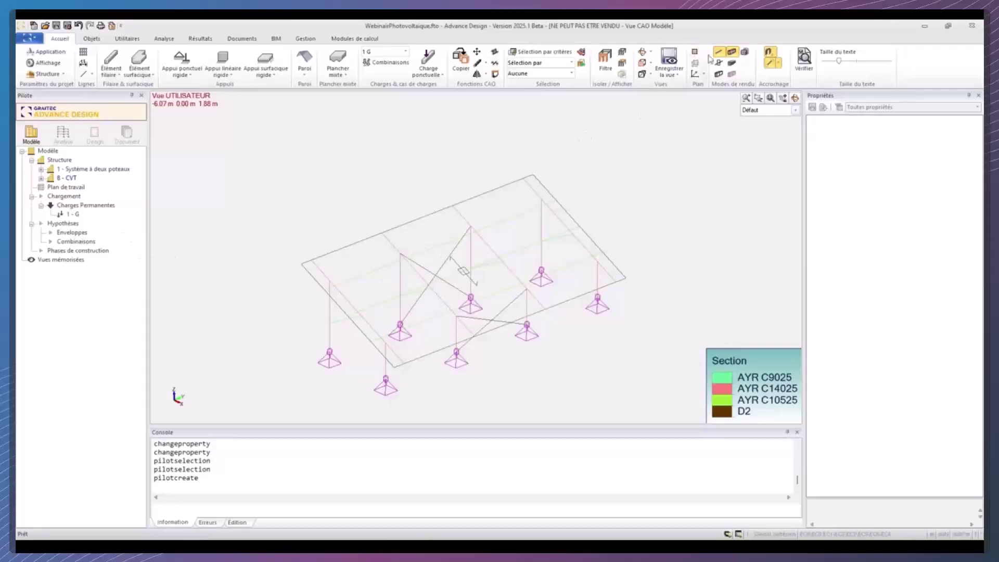
Restore shaded profile rendering and apply a surface load with FZ of -250 daN per m² to the roof panel.
left_click(719, 74)
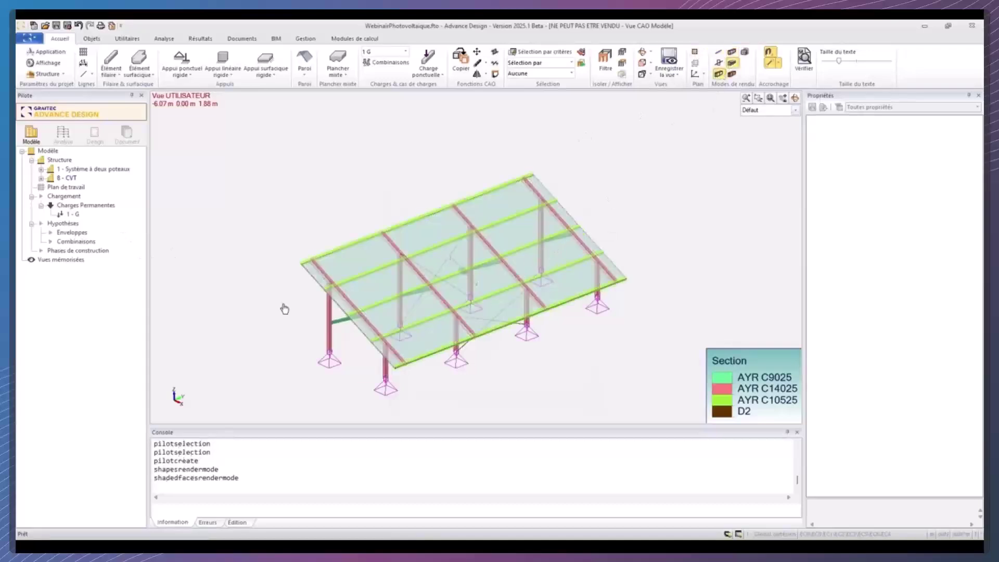
left_click(348, 264)
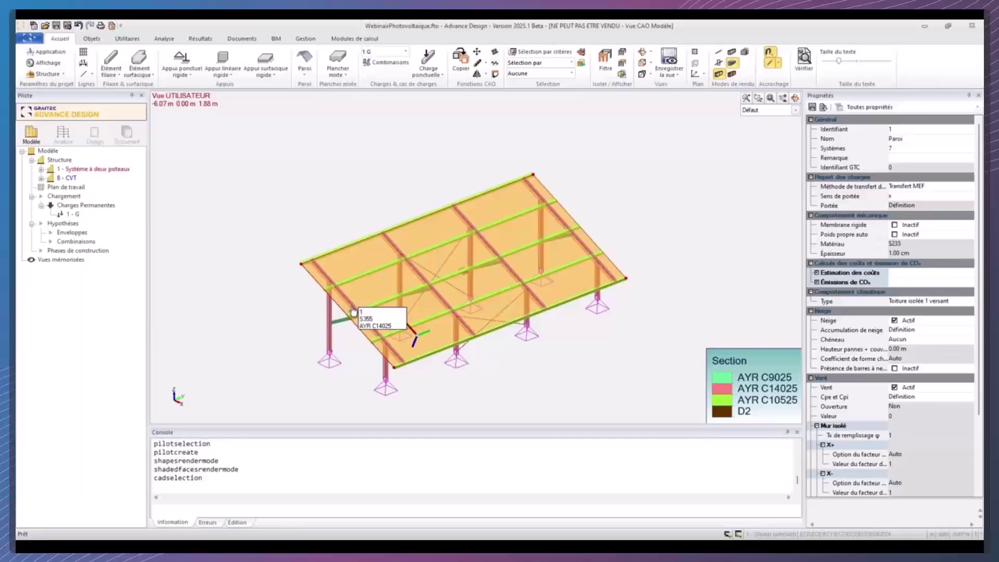
right_click(371, 263)
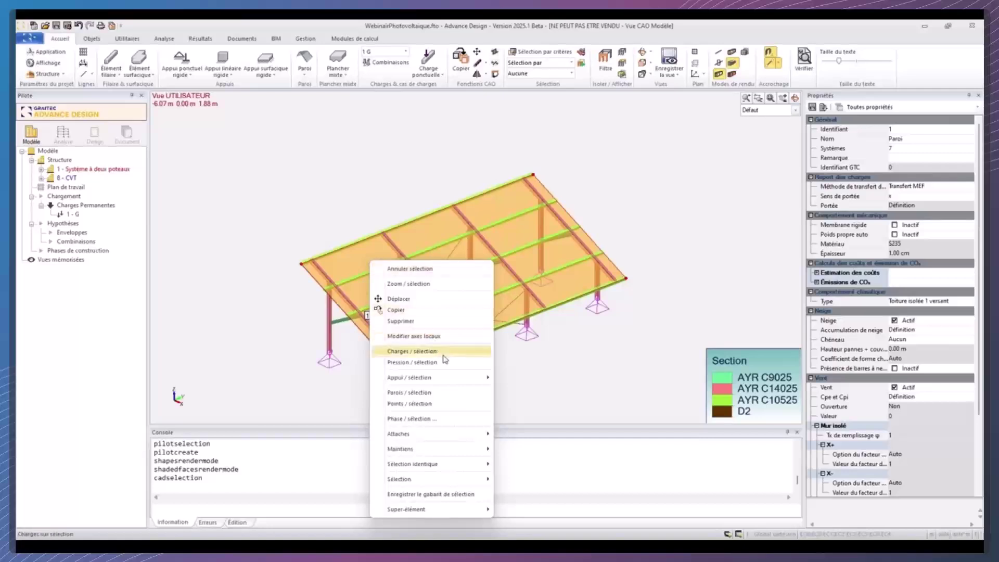
left_click(417, 351)
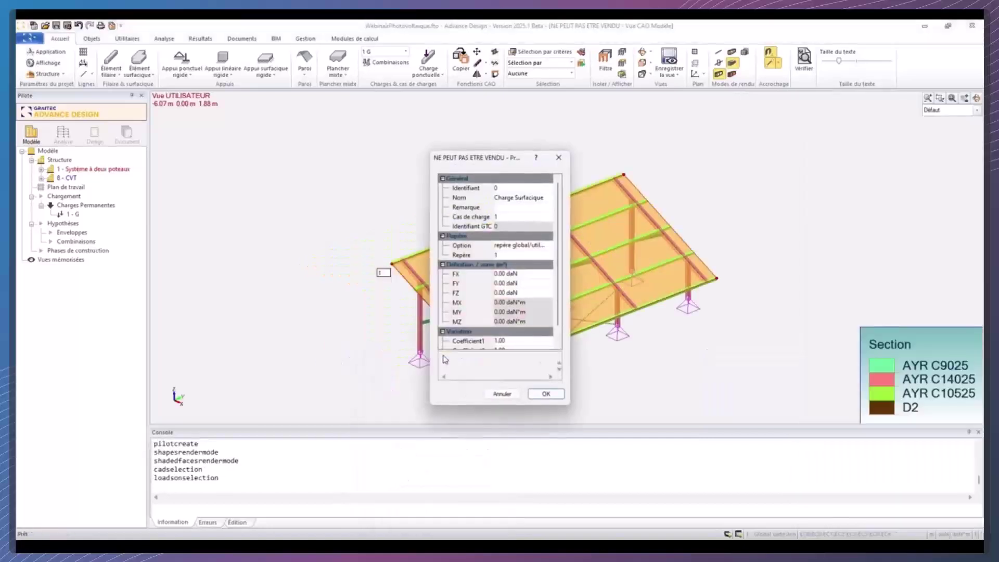
key("BackSpace")
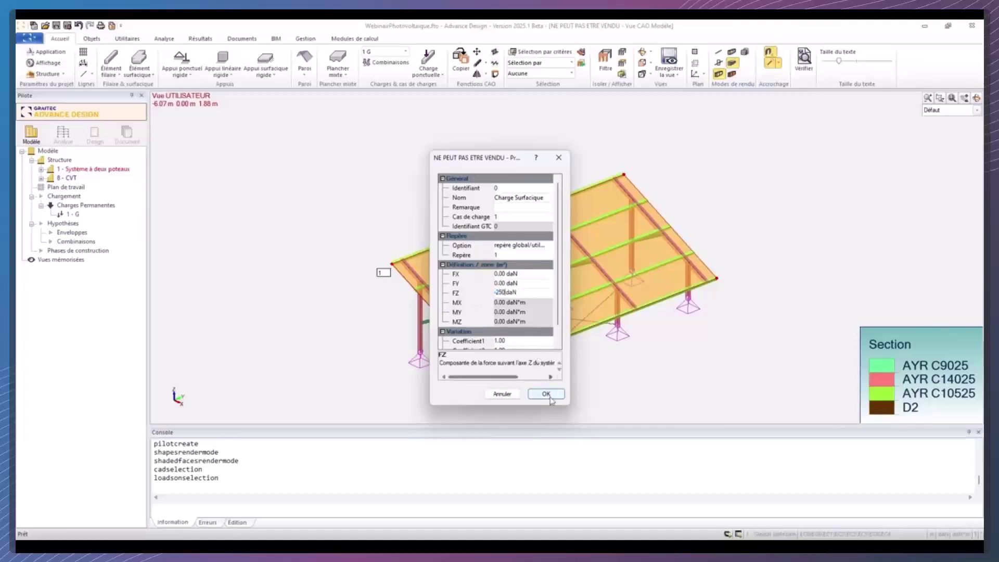
left_click(546, 394)
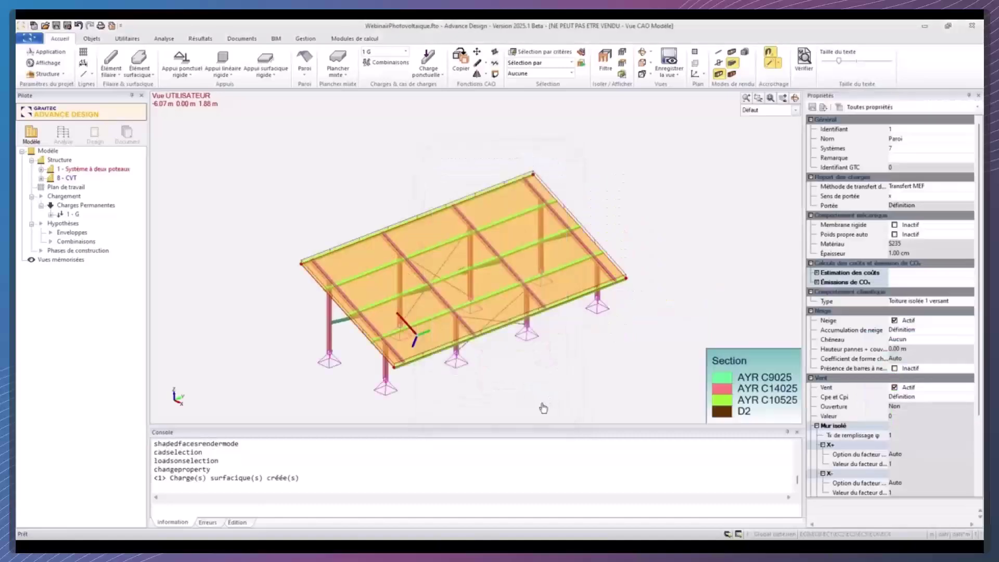
Clear the selection and automatically scale the display of the loads.
left_click(335, 224)
right_click(336, 224)
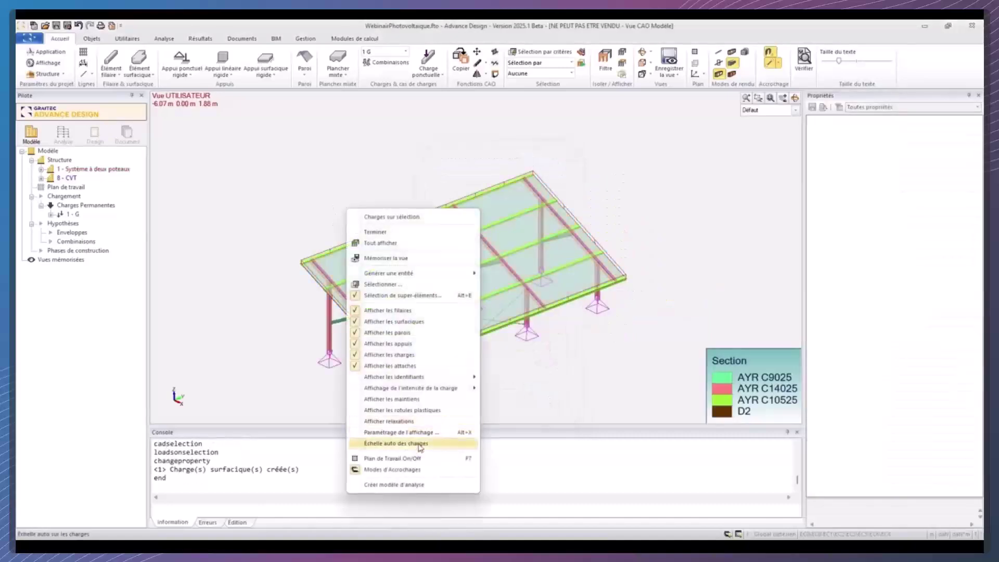
left_click(399, 439)
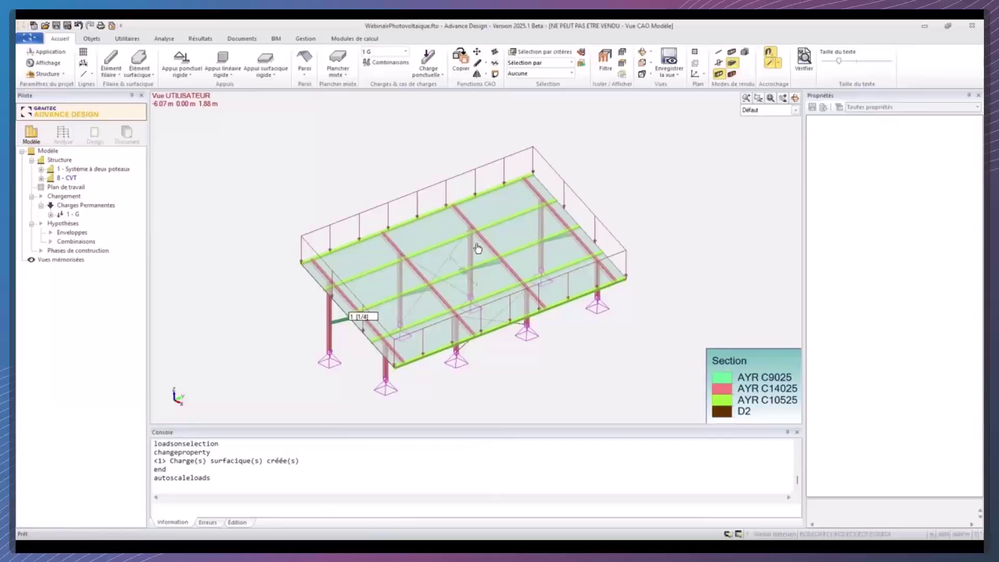
Create a Neiges EN 1991-1-3 NF snow load case family under Chargement.
left_click(68, 197)
right_click(72, 196)
left_click(104, 204)
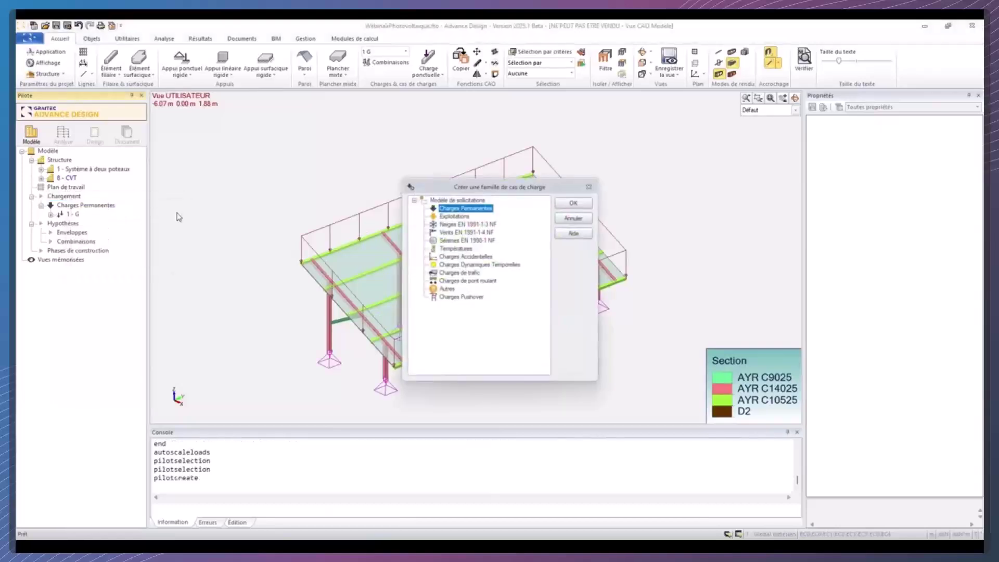
double_click(459, 226)
Set the climatic zone of the Neiges EN 1991-1-3 NF family to C1 using the snow zone map.
left_click(83, 224)
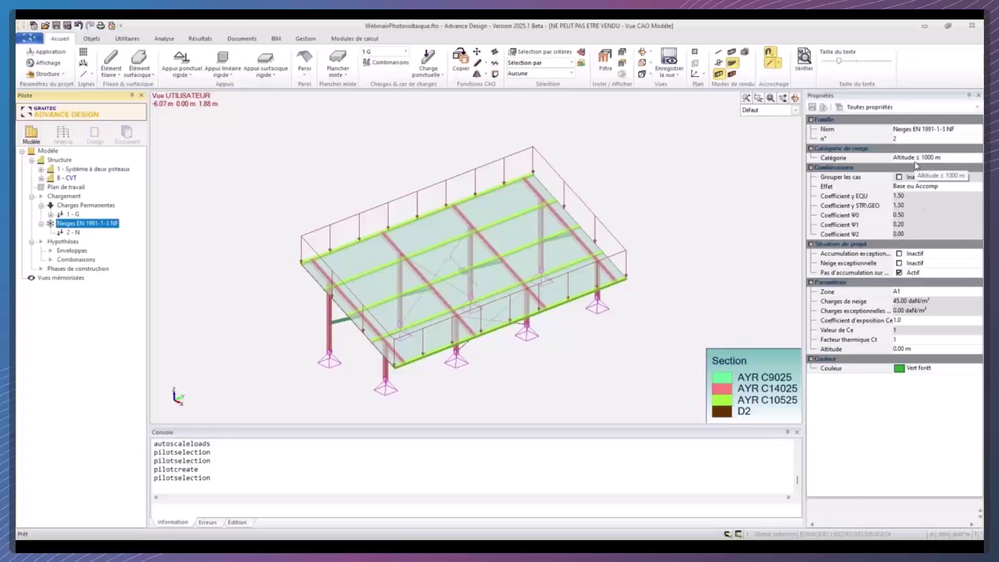
left_click(911, 293)
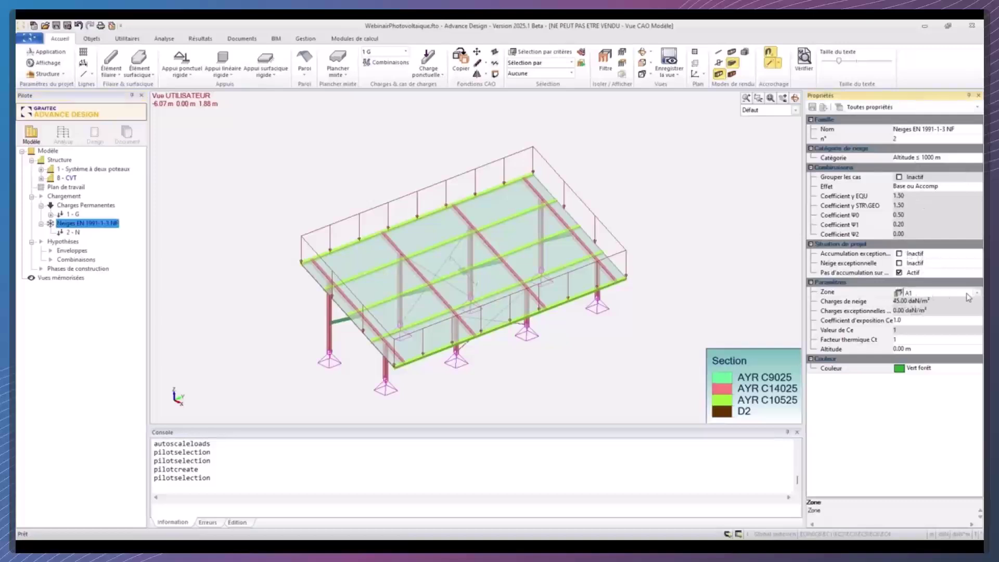
left_click(977, 294)
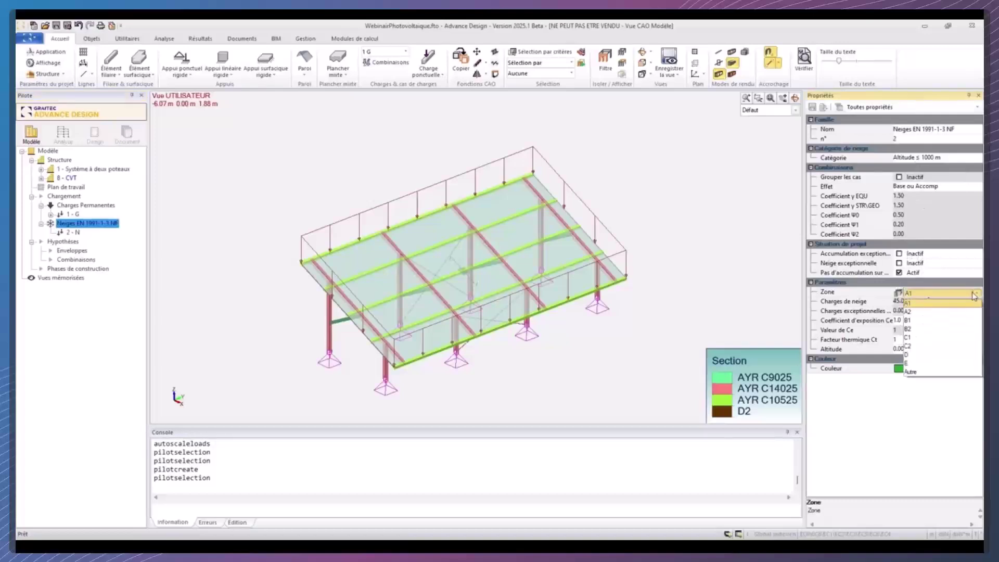
left_click(933, 306)
left_click(898, 293)
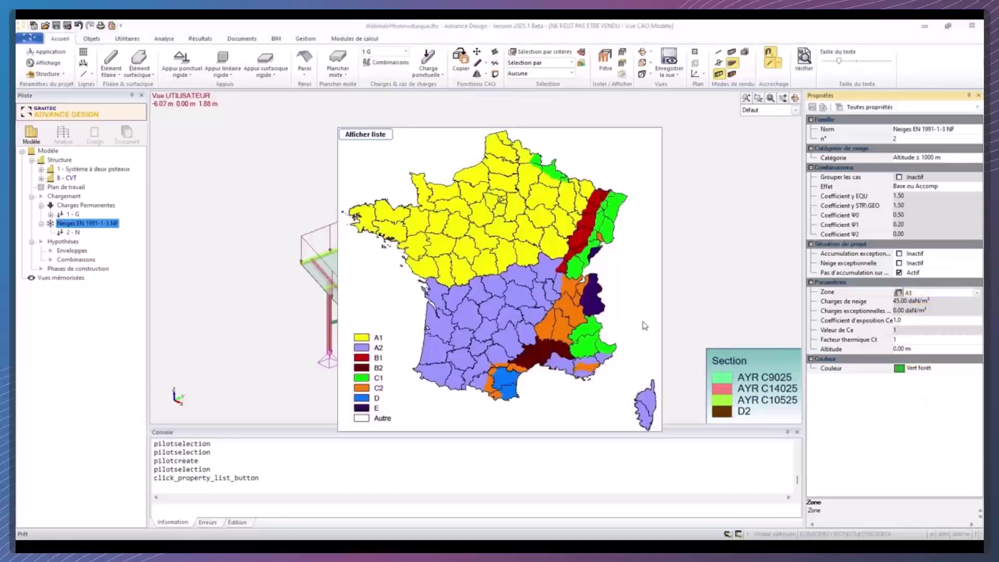
left_click(587, 332)
left_click(916, 312)
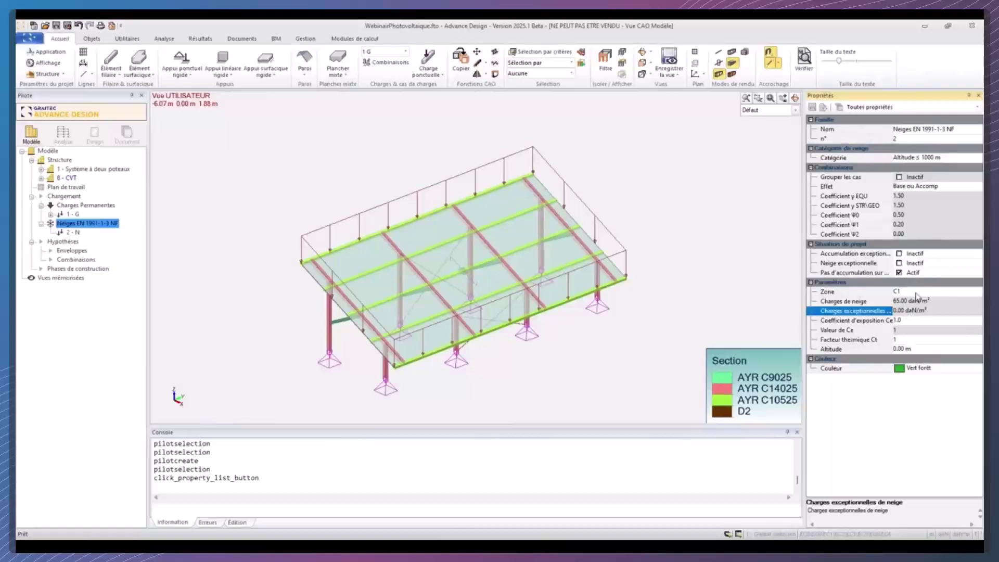
Try the Autre option for the snow zone and restore zone C1.
left_click(917, 295)
left_click(977, 293)
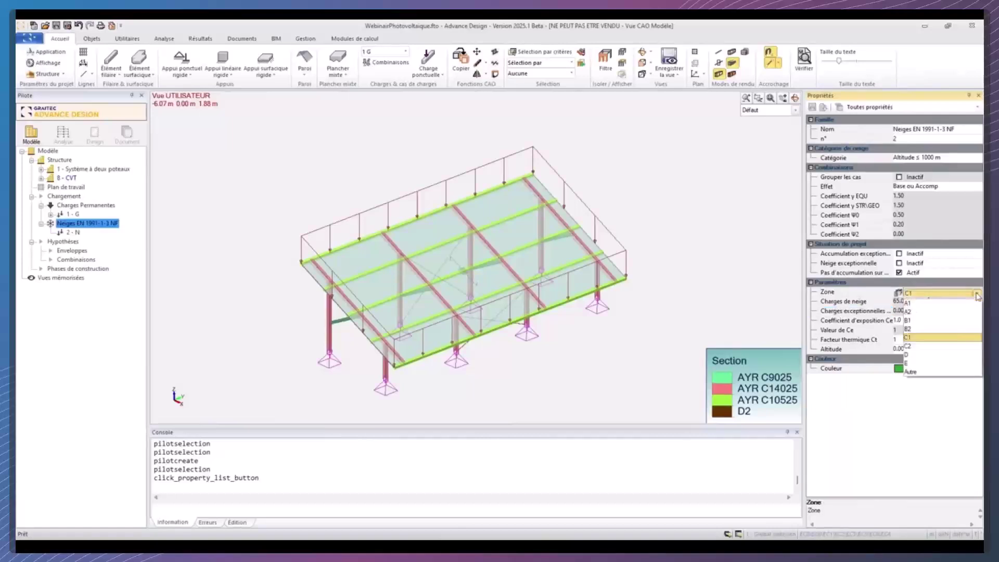
left_click(920, 373)
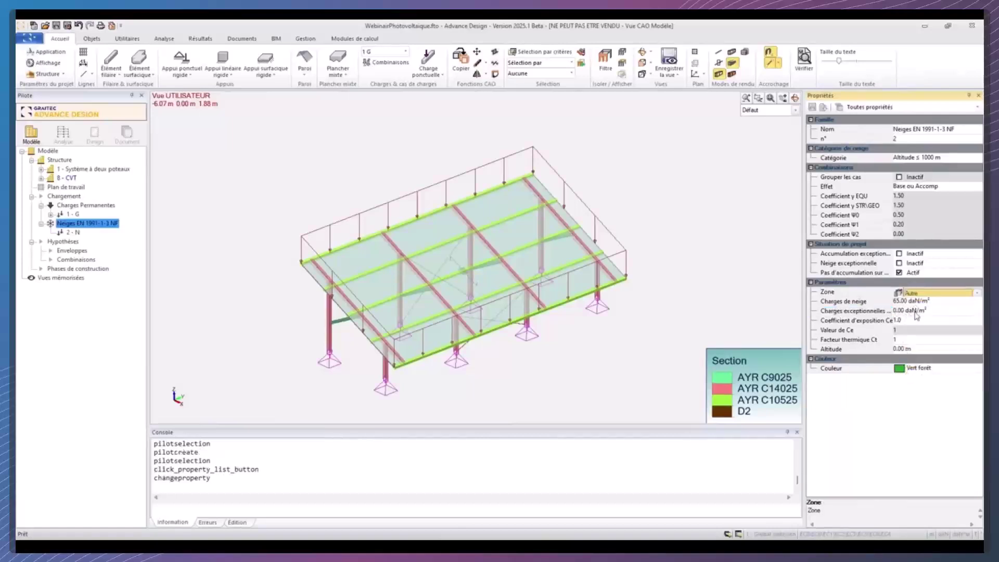
left_click(945, 297)
left_click(909, 341)
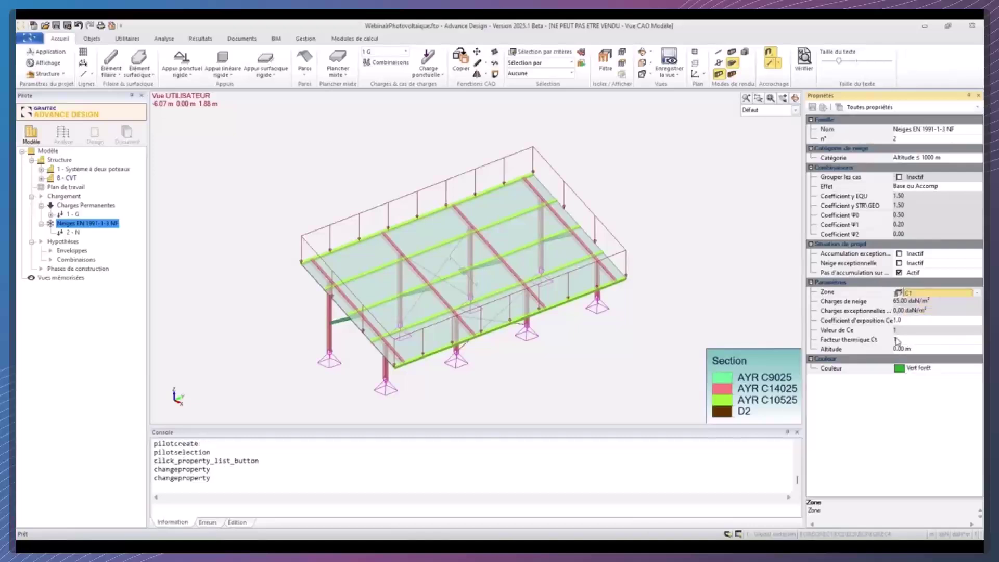
Set the snow family's altitude to 123 m and automatically generate its load cases.
left_click(919, 347)
type("123")
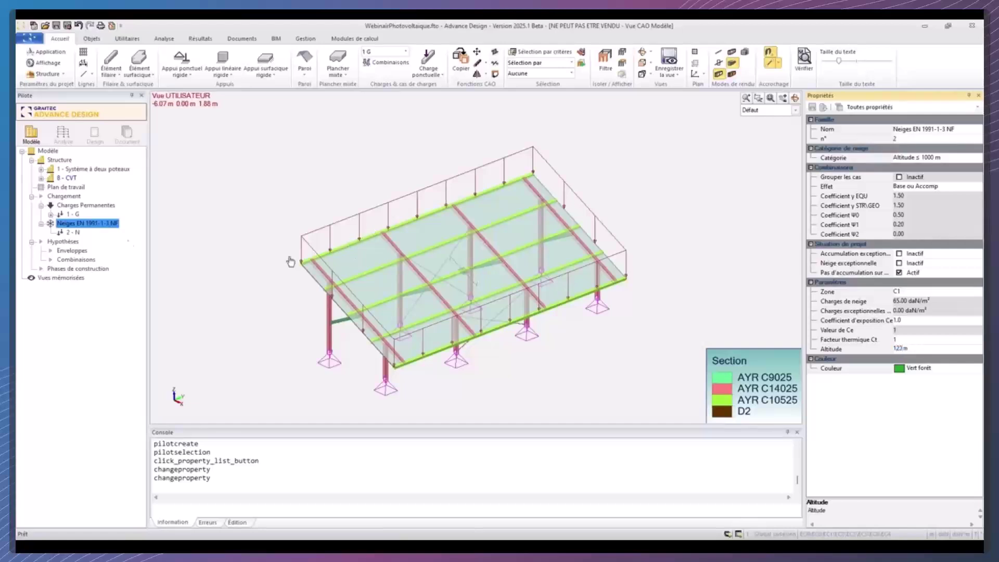
right_click(110, 228)
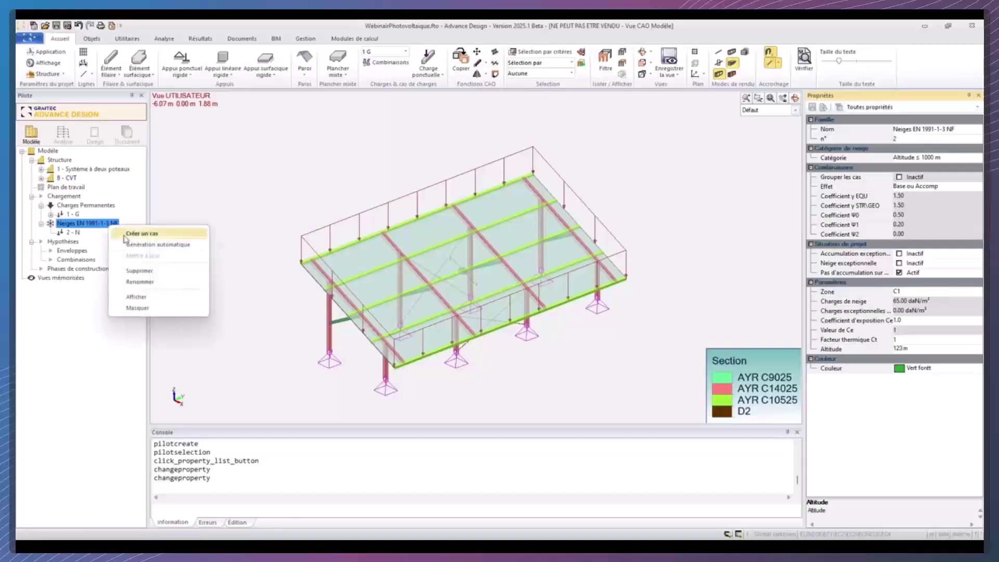
left_click(148, 244)
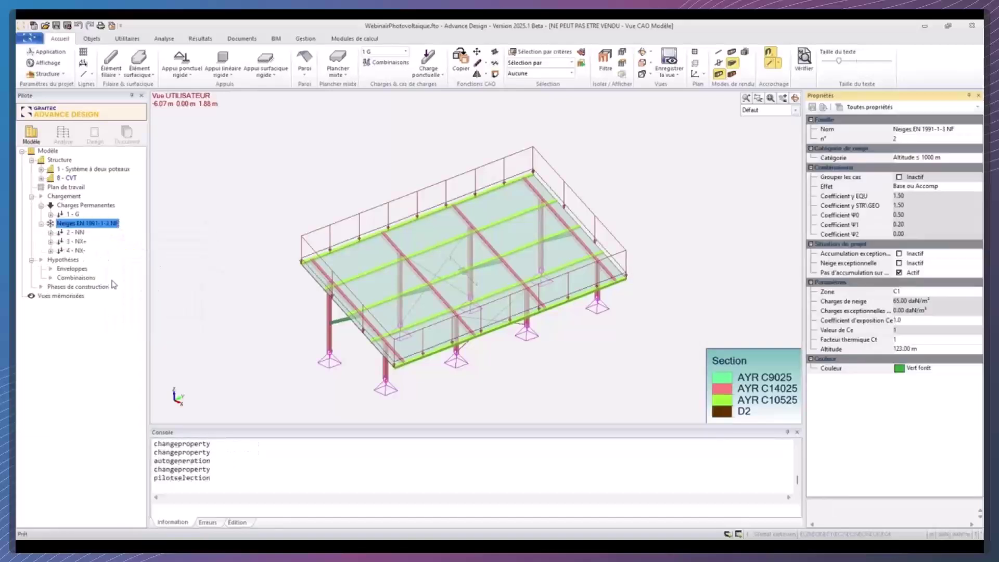
Automatically scale the load display and examine the Neige Paroi load in the NN normal snow case.
right_click(313, 178)
left_click(357, 402)
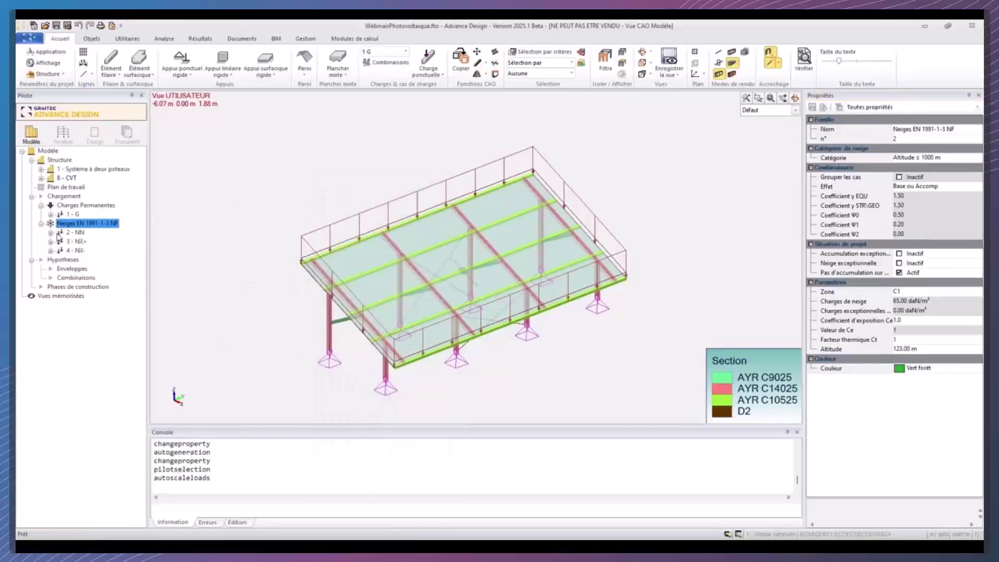
left_click(78, 233)
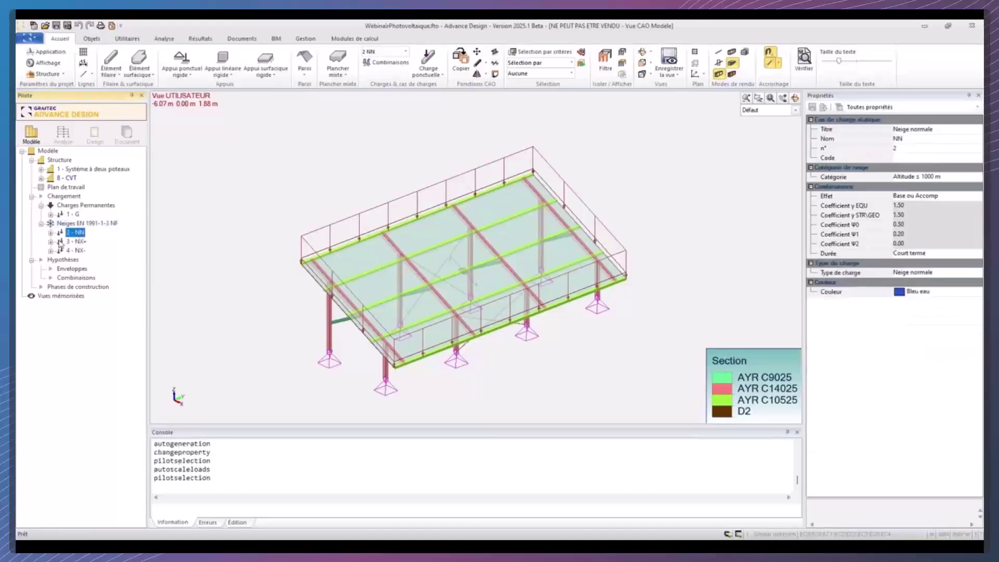
left_click(51, 233)
left_click(96, 242)
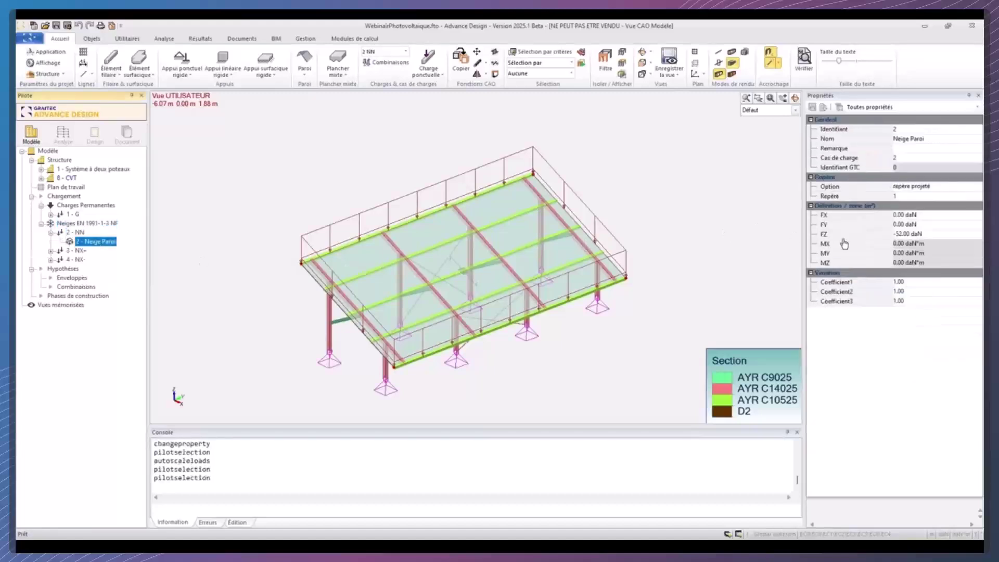
Delete the NX+ and NX- snow drift load cases, keeping only NN.
double_click(64, 234)
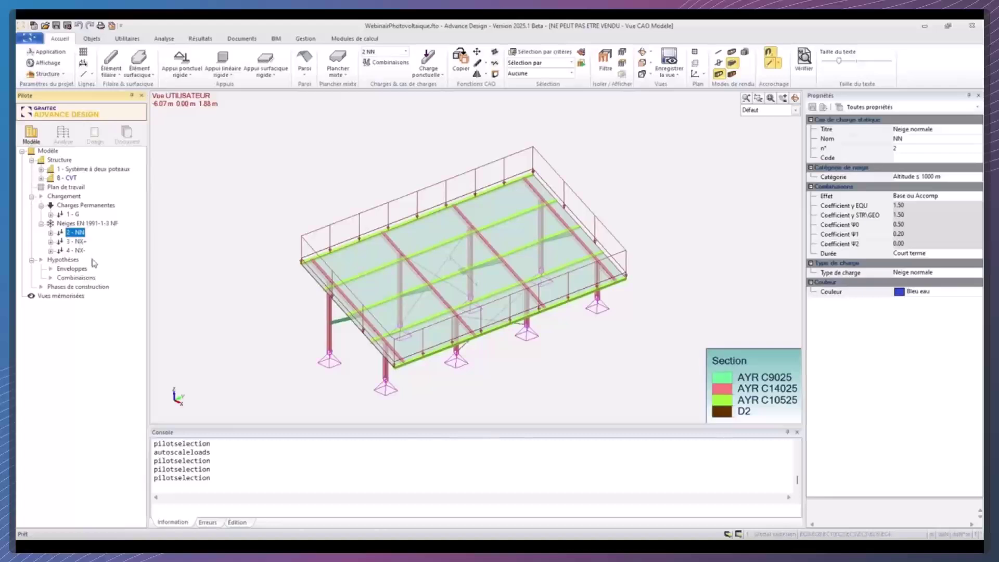
left_click(82, 243)
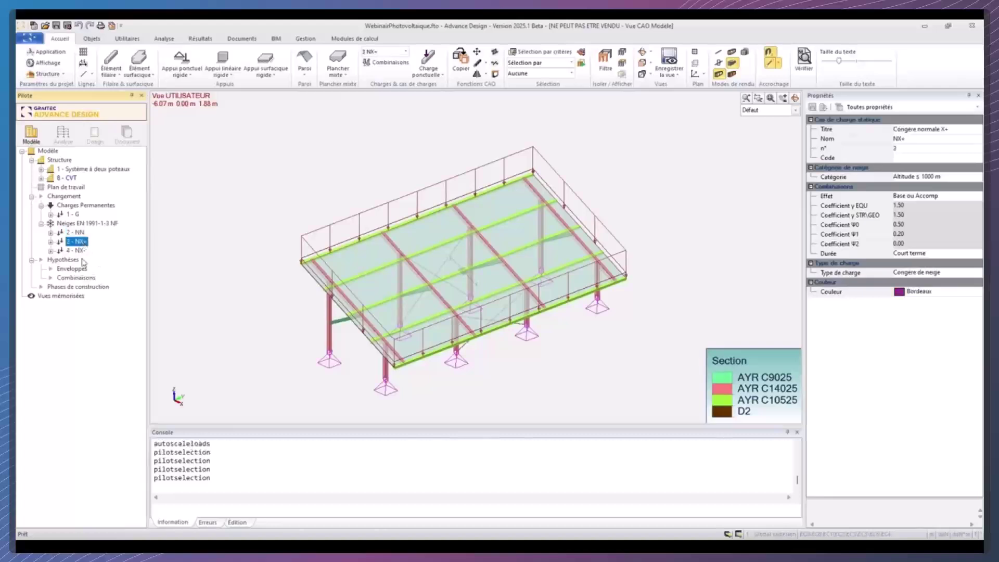
key("Delete")
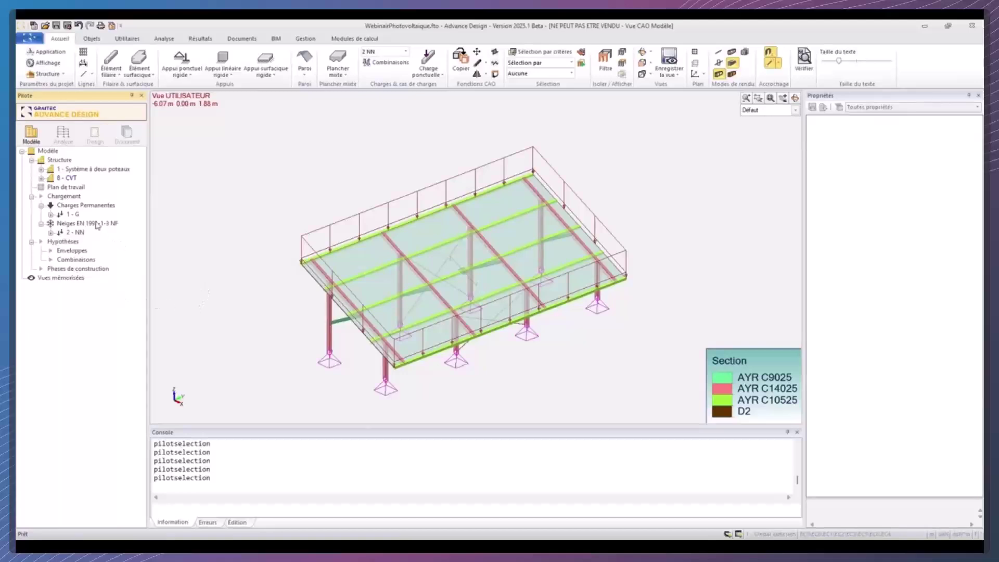
Create a Vents EN 1991-1-4 NF wind load case family under Chargement.
right_click(72, 198)
left_click(107, 206)
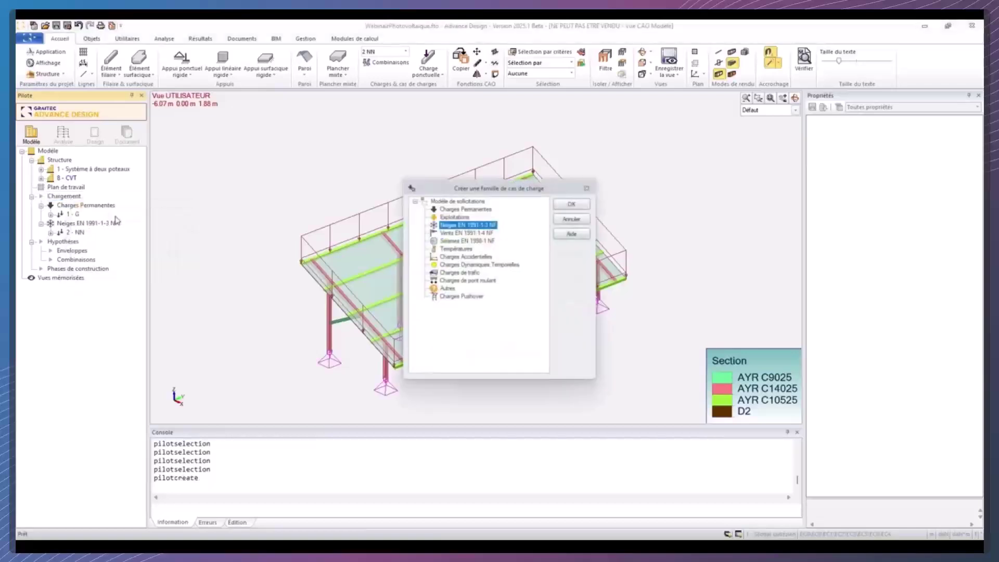
left_click(466, 232)
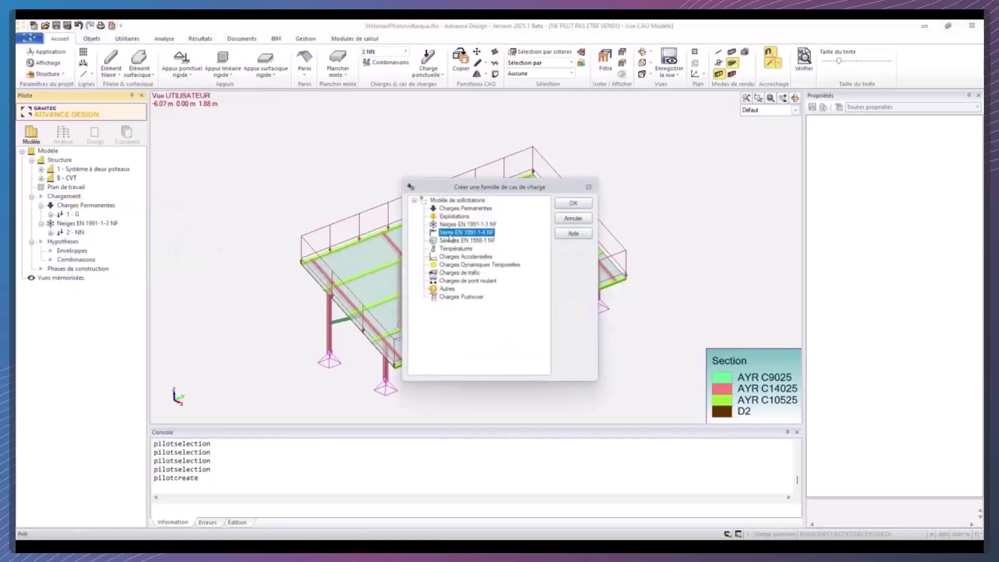
left_click(573, 203)
Set the wind speed region of the Vents EN 1991-1-4 NF family to 1 using the wind map.
left_click(78, 243)
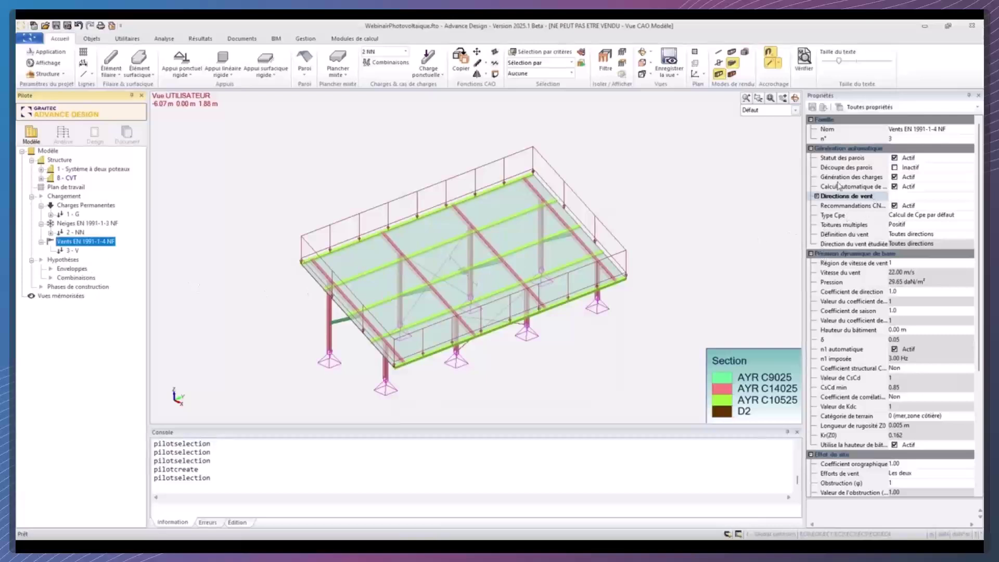
left_click(912, 264)
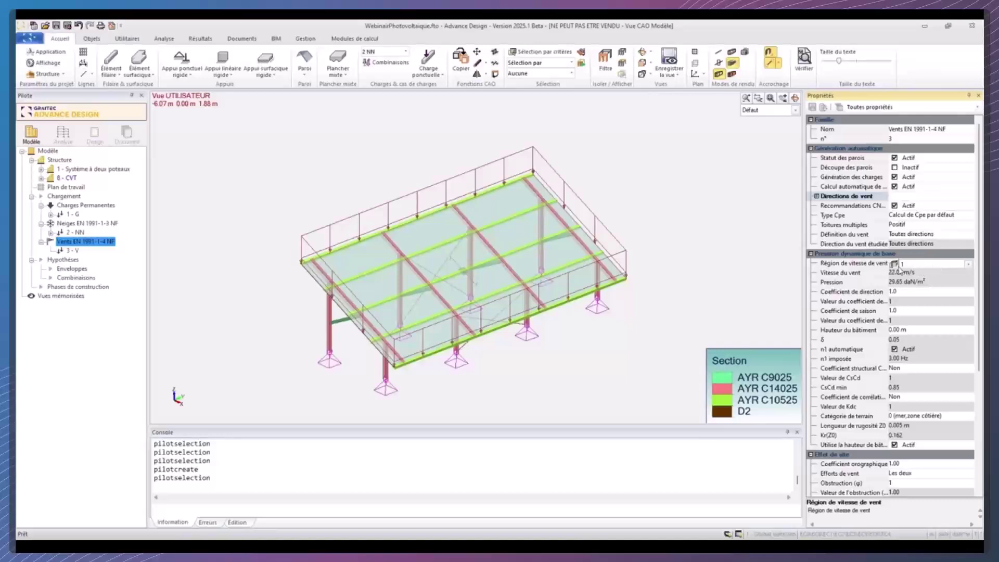
left_click(893, 265)
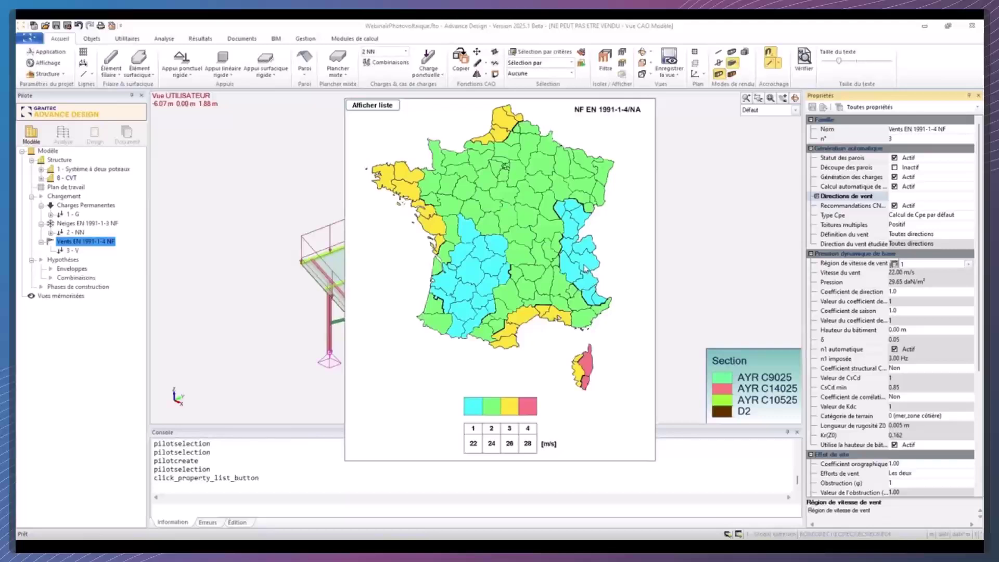
left_click(585, 270)
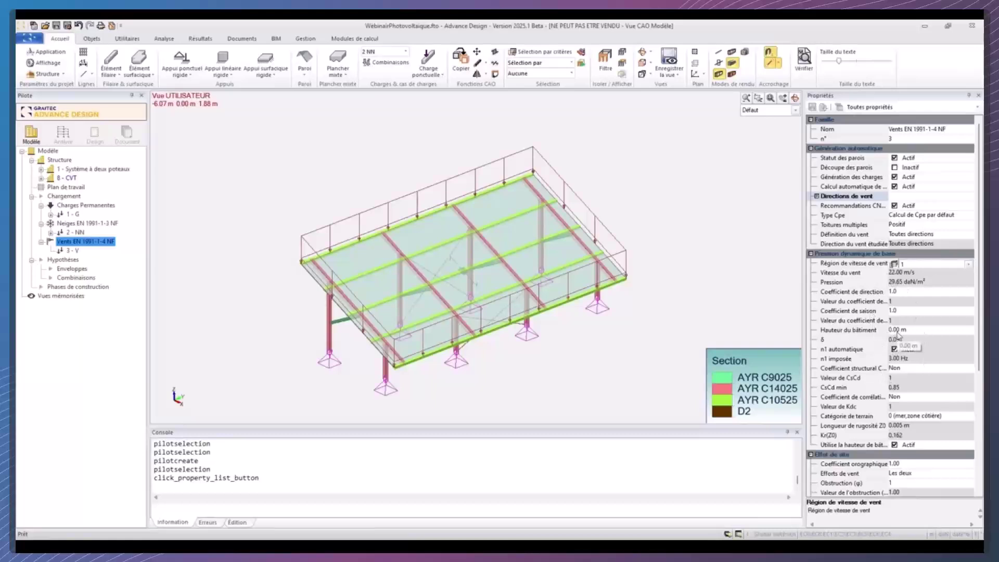
Set the wind family's terrain category to IIIa (campagne avec haies) and its obstruction (φ) to 0.
scroll(849, 416, "down", 1)
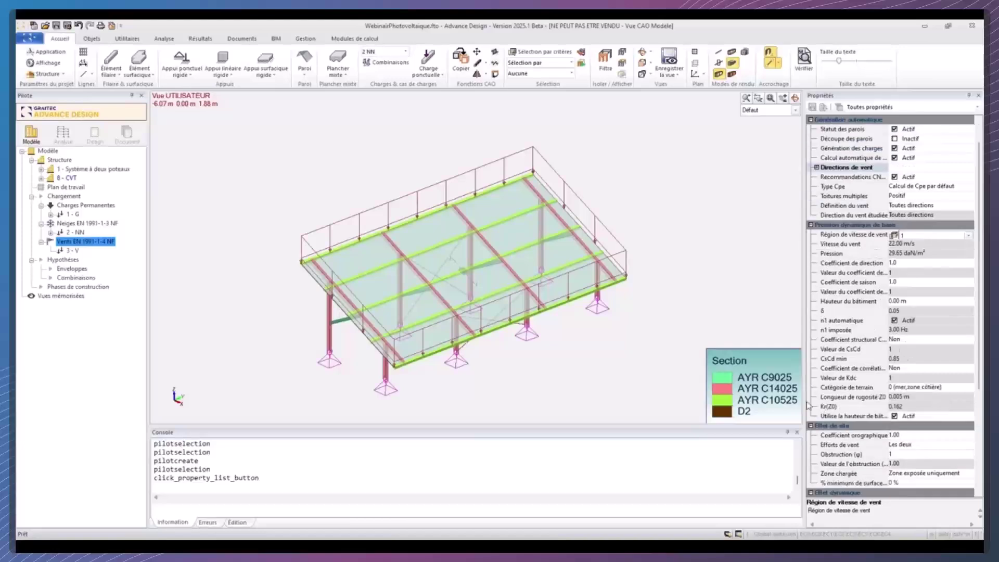
left_click(916, 390)
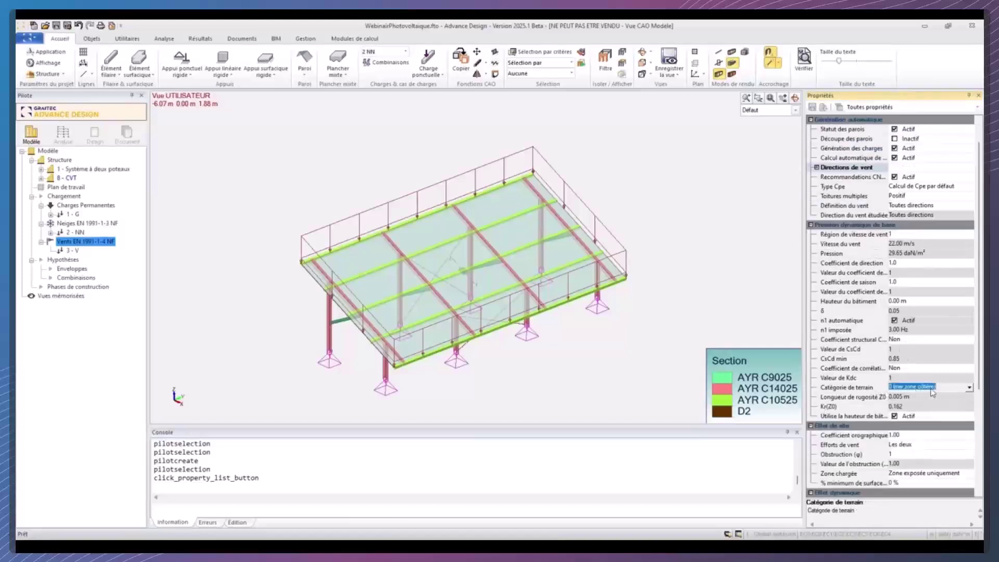
left_click(969, 388)
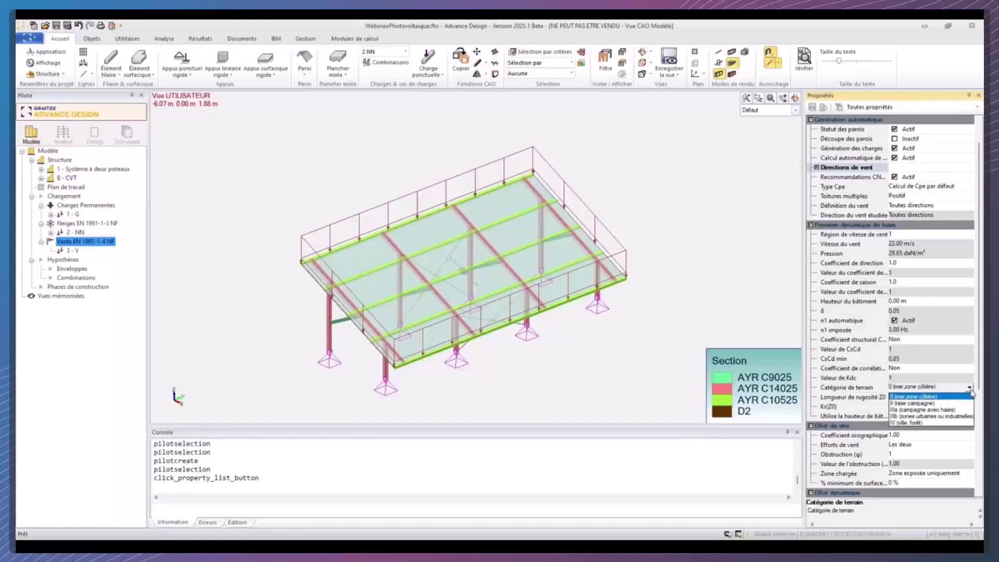
left_click(939, 410)
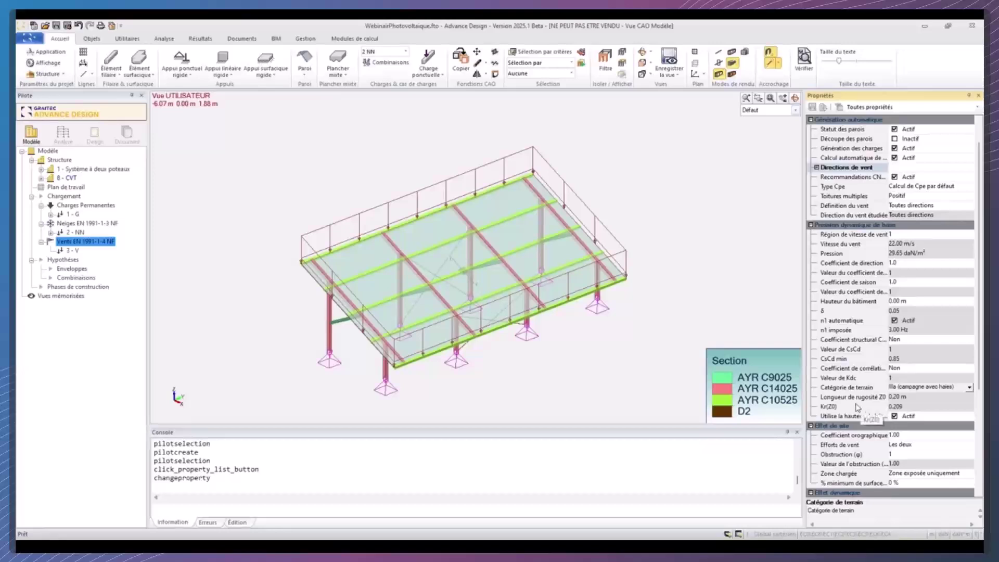
left_click(862, 455)
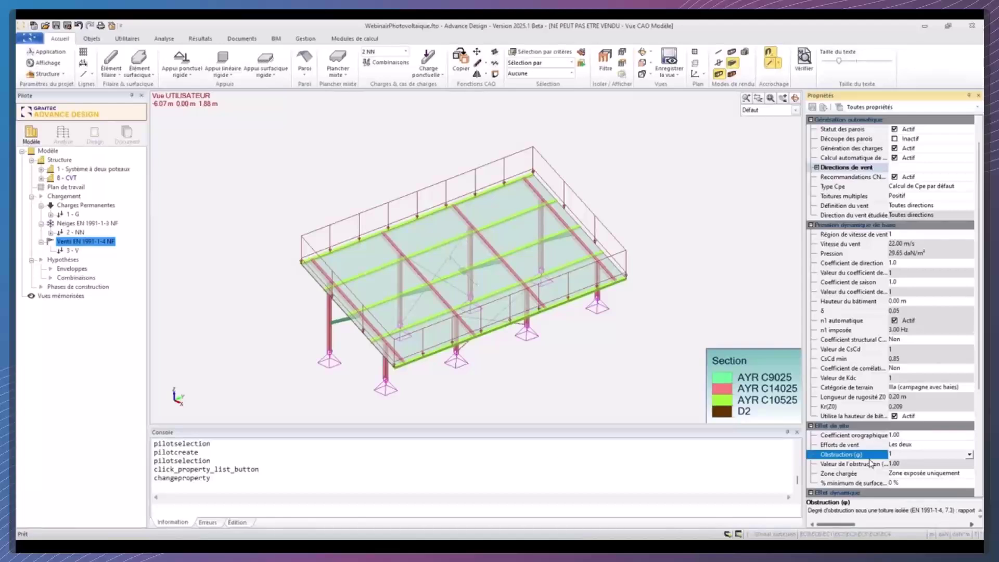
left_click(970, 455)
left_click(905, 437)
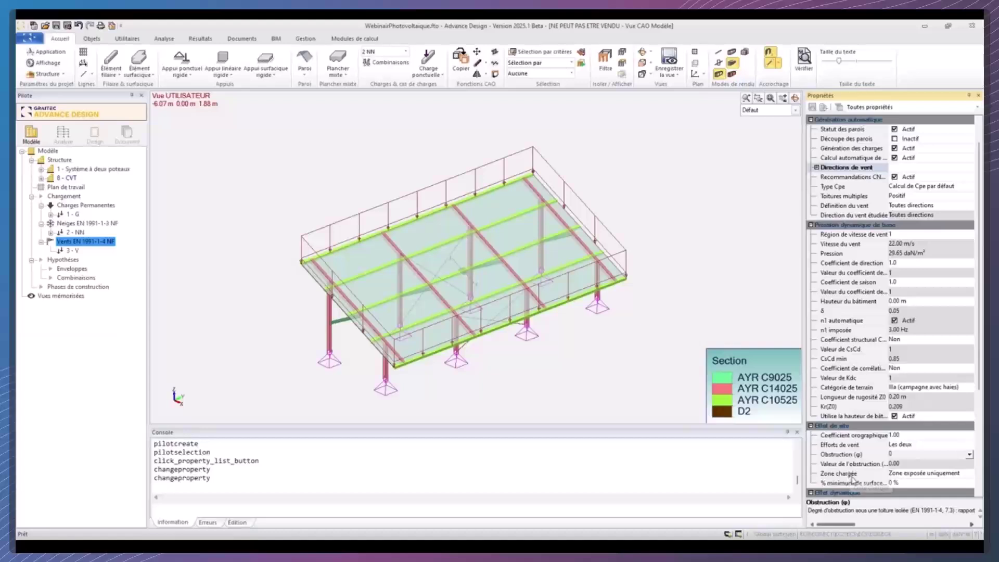
Review the remaining wind parameters and automatically generate the wind load cases for the family.
scroll(879, 449, "down", 1)
scroll(879, 449, "down", 3)
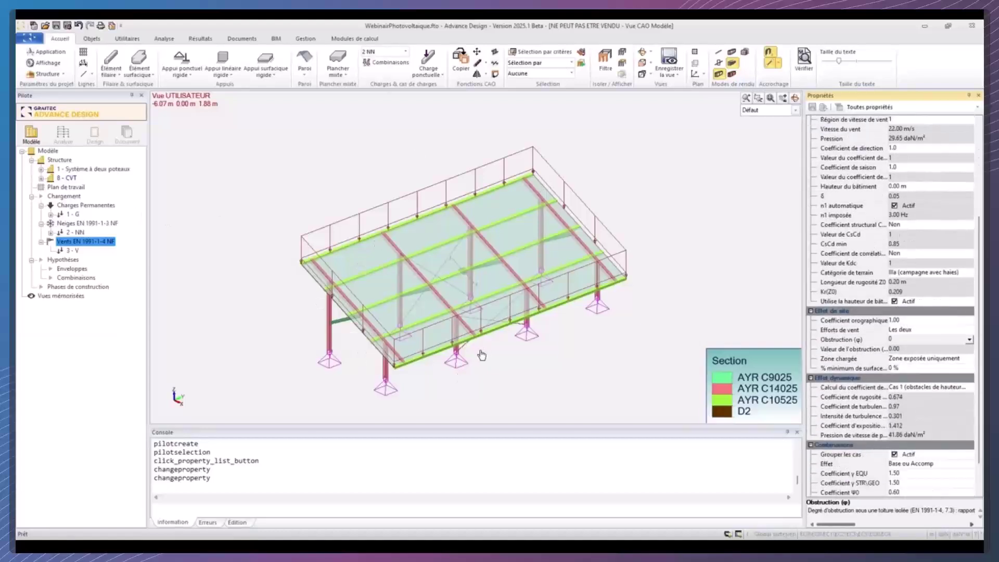
right_click(104, 245)
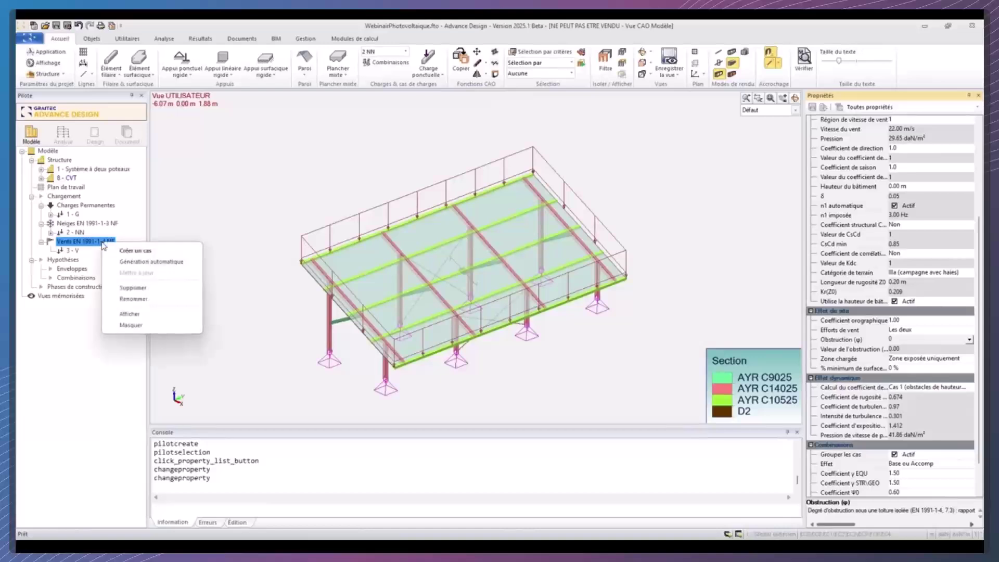
left_click(150, 261)
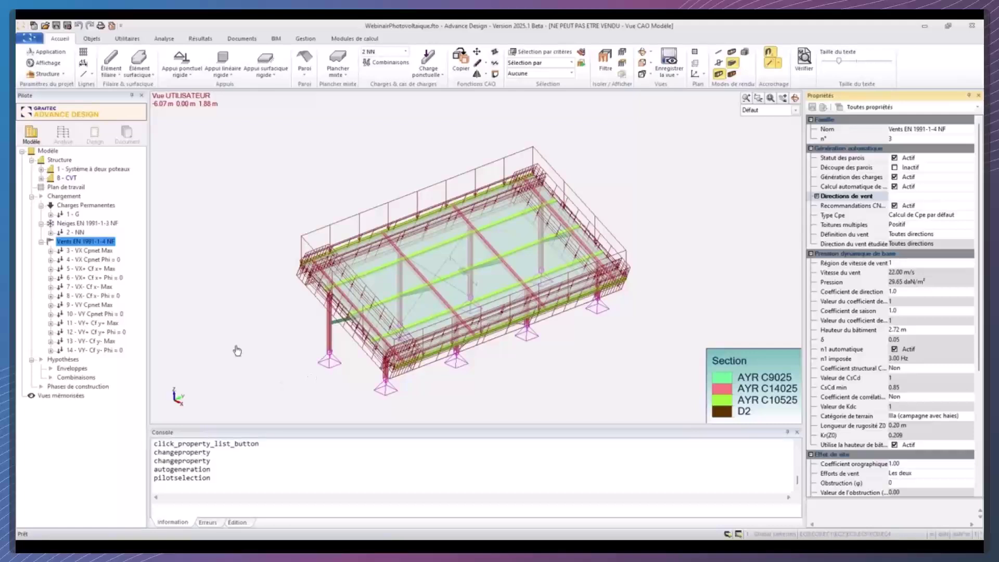
Generate simplified EN 1990 combinations with snow and wind as base actions, live loads excluded, and update the load case codes.
left_click(83, 379)
double_click(85, 383)
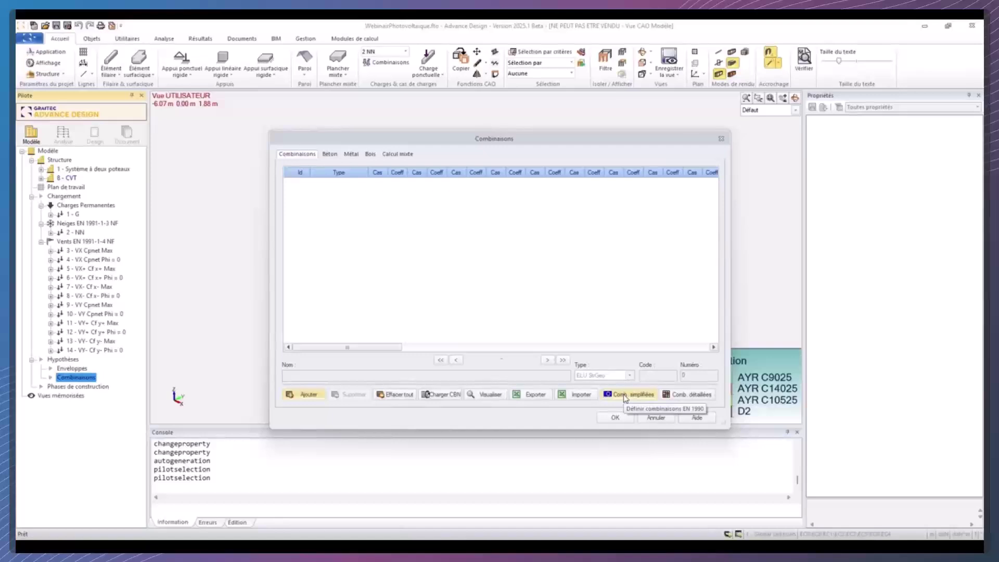
left_click(625, 396)
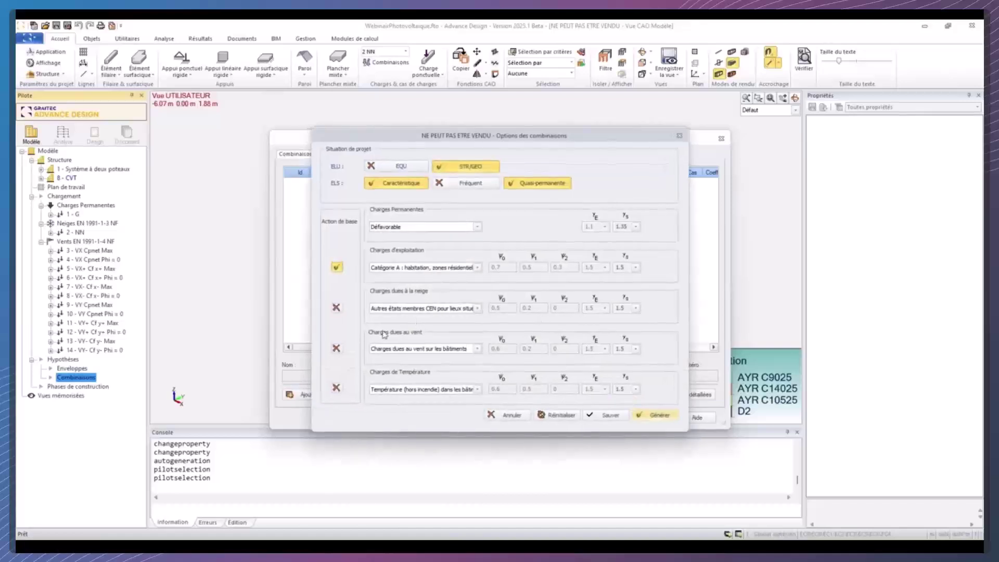
left_click(336, 308)
left_click(337, 348)
left_click(337, 267)
left_click(659, 420)
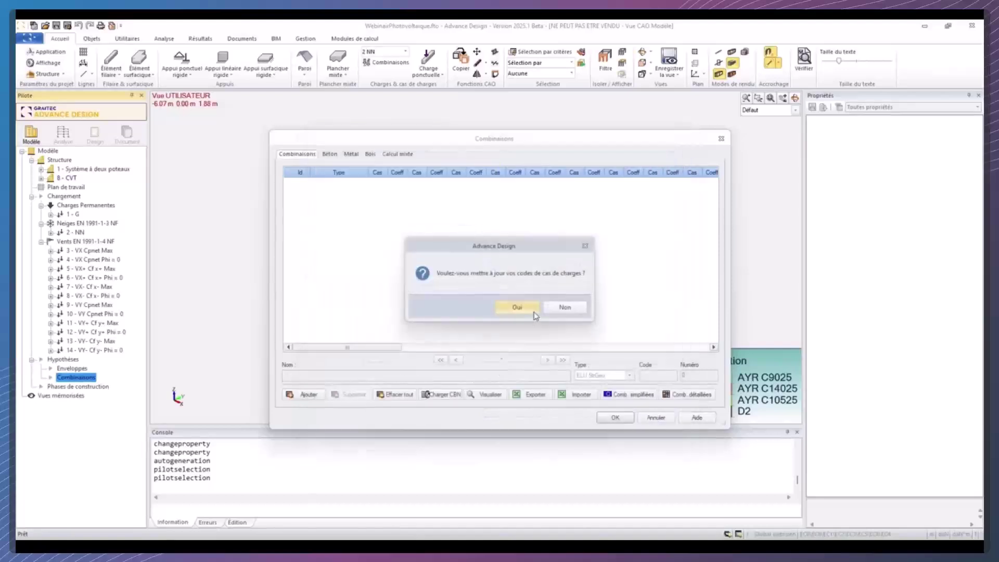
left_click(534, 313)
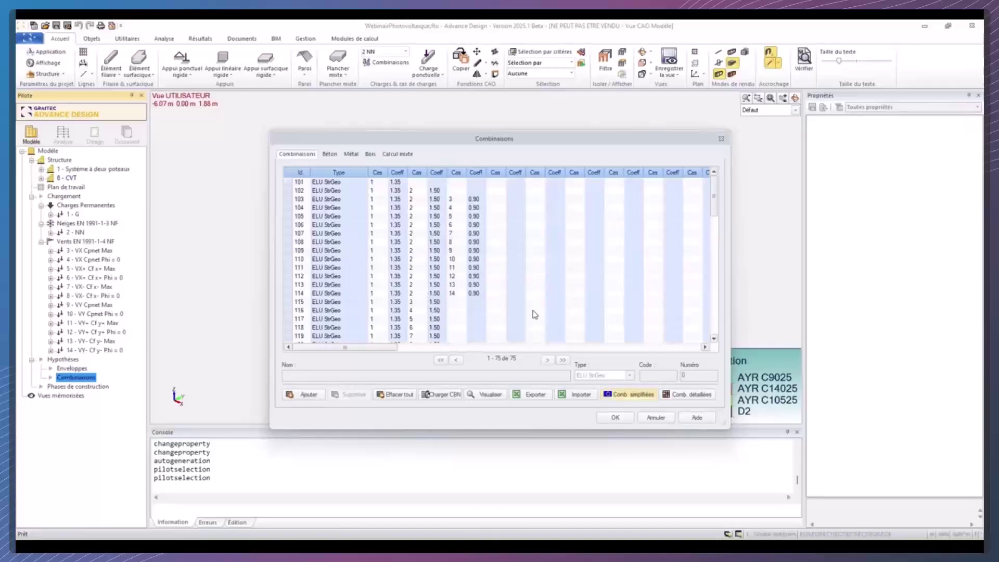
Check the steel combination lists for Flèches and Profilés, and accept the generated combinations.
left_click(350, 155)
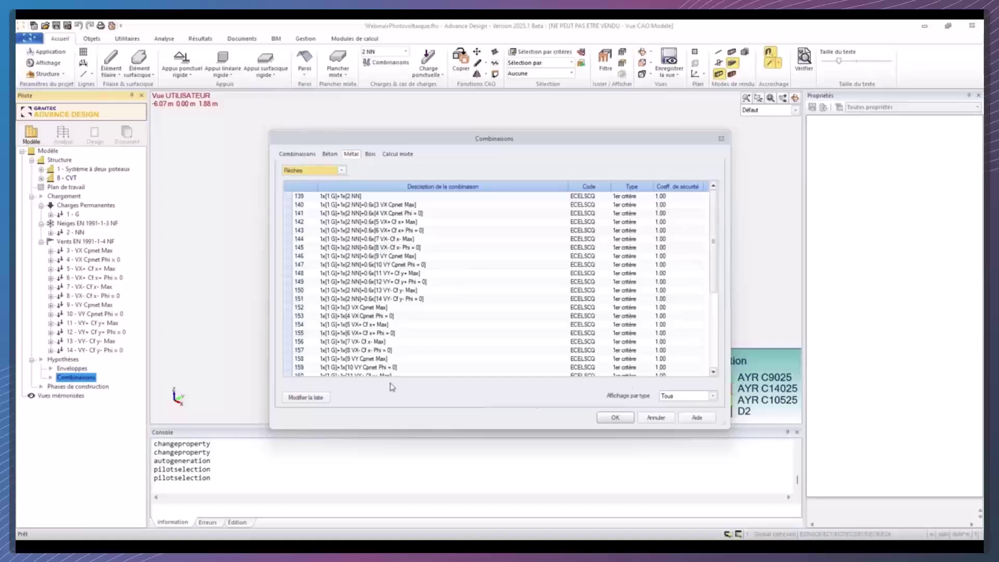
left_click(334, 171)
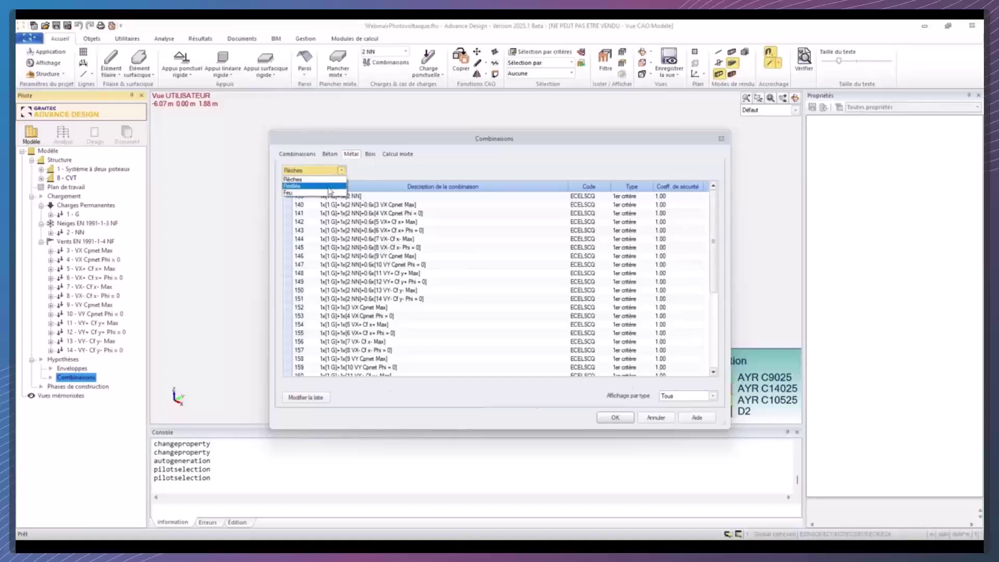
left_click(328, 186)
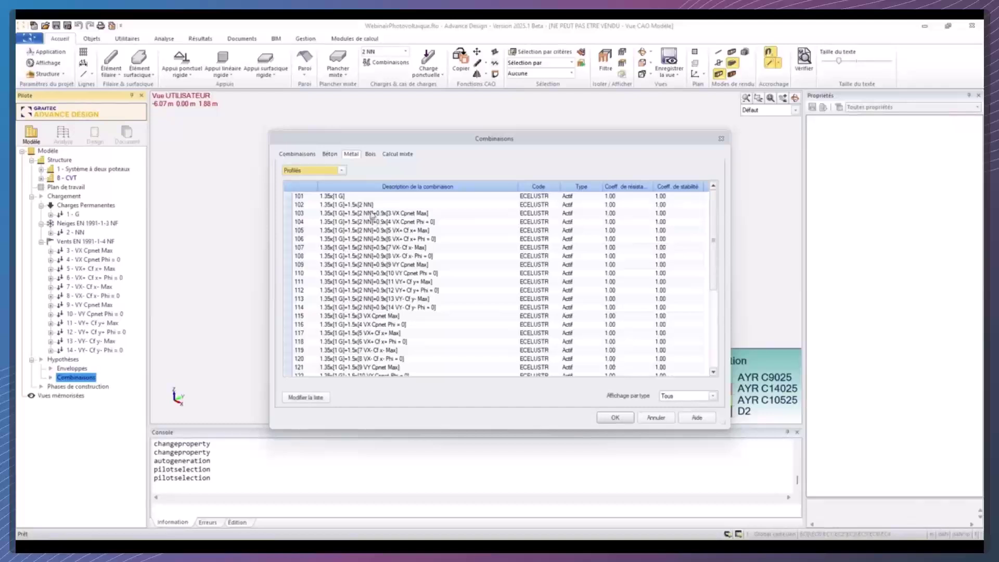
left_click(312, 154)
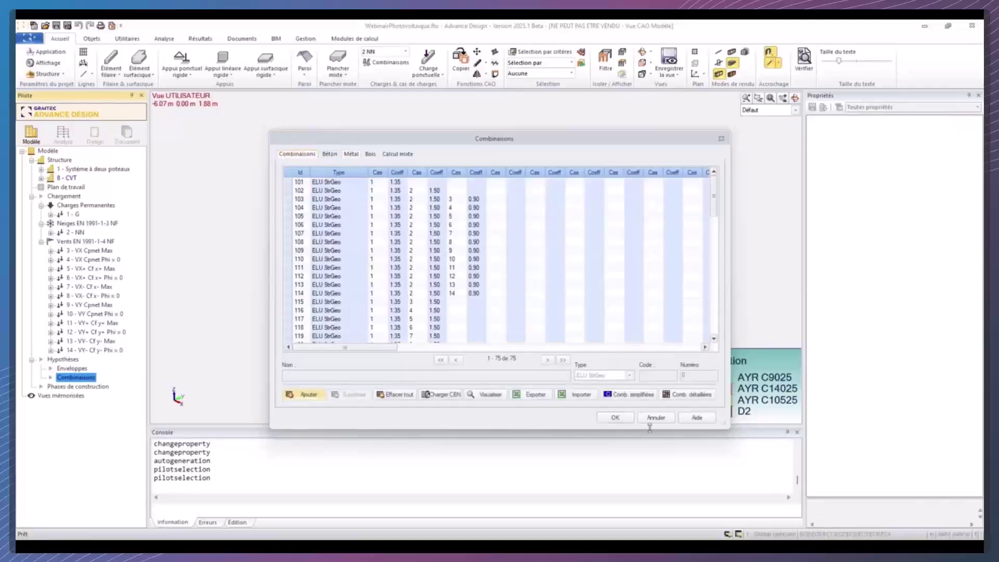
left_click(625, 418)
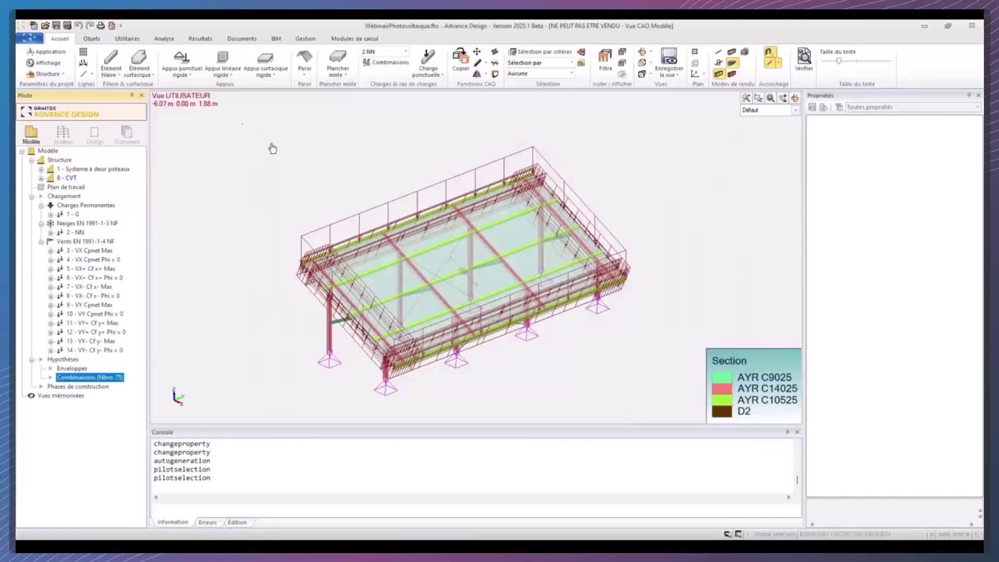
Save the model, create a new analysis model and run the finite element calculation.
left_click(56, 25)
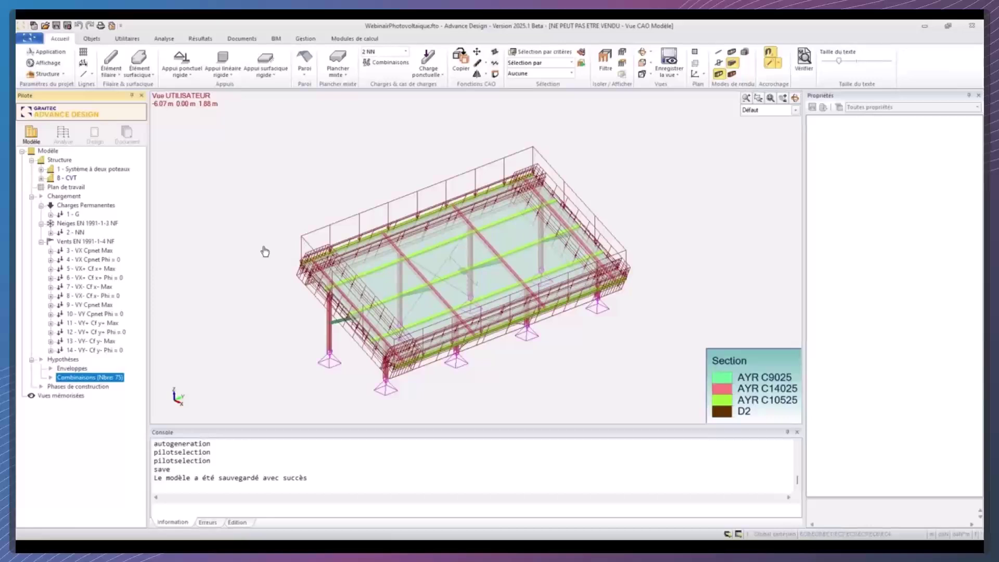
left_click(63, 134)
left_click(482, 281)
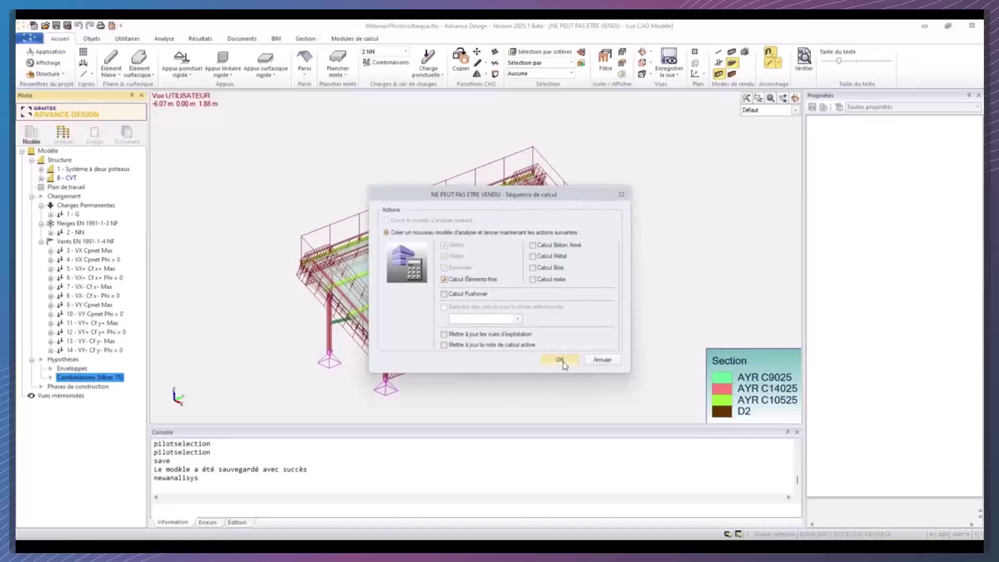
left_click(564, 362)
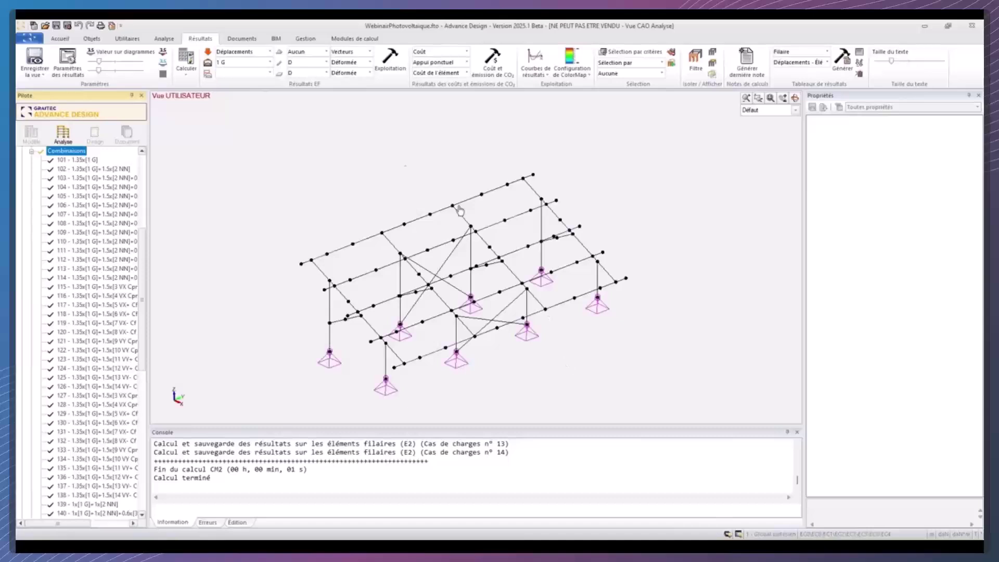
Display the structure's displacements for the permanent load case 1 G and the wind case 3 VX Cpnet Max.
left_click(390, 60)
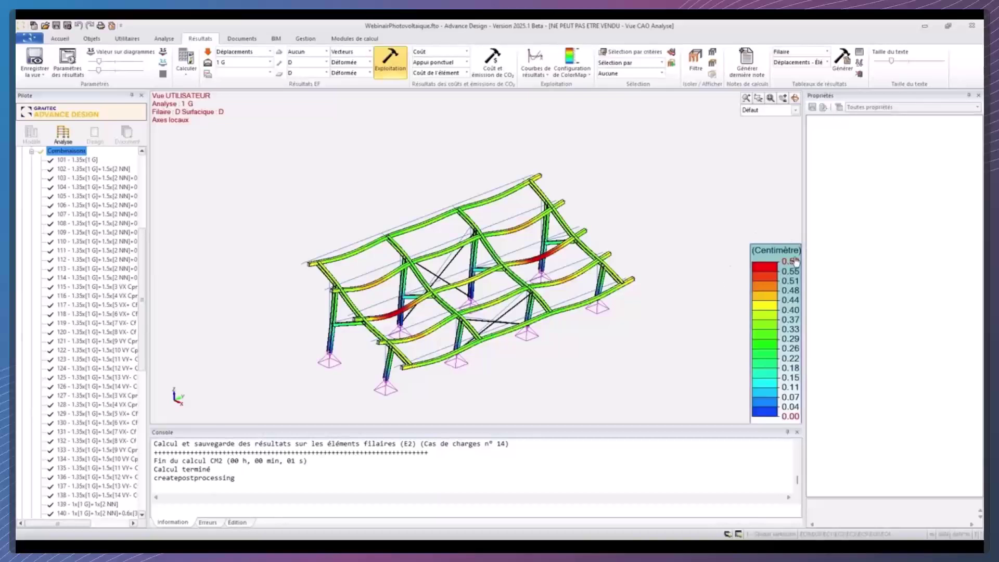
left_click(270, 62)
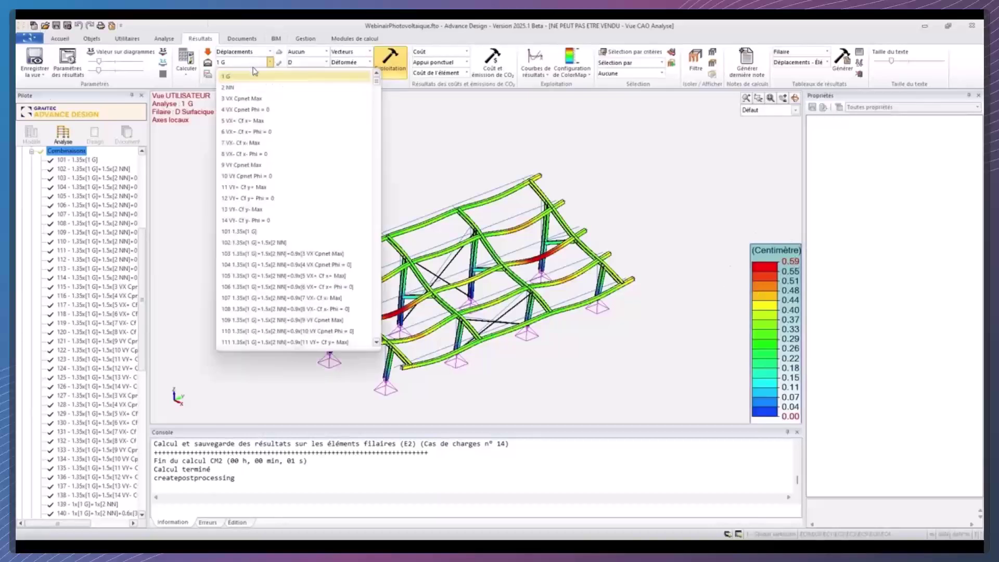
left_click(265, 99)
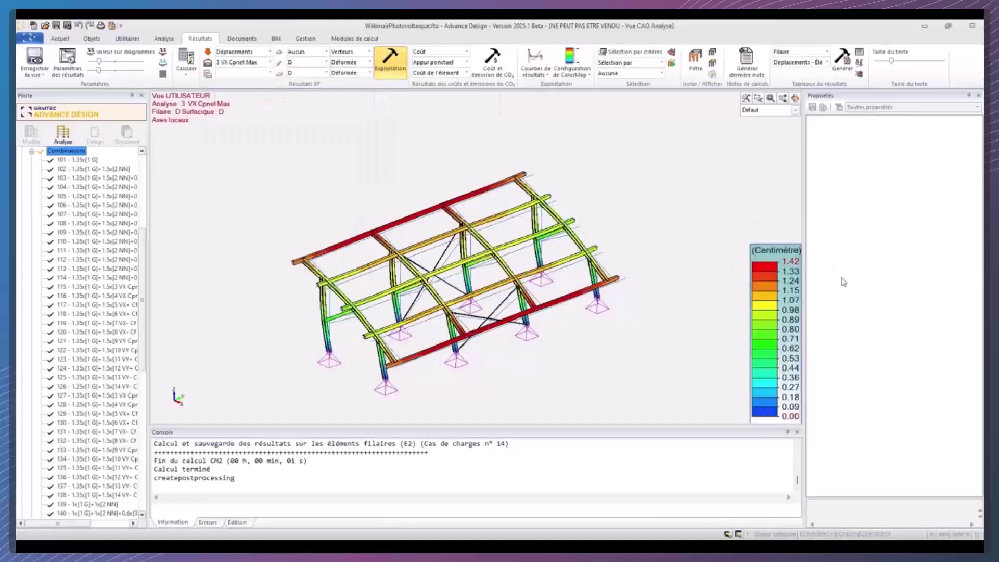
scroll(115, 301, "up", 7)
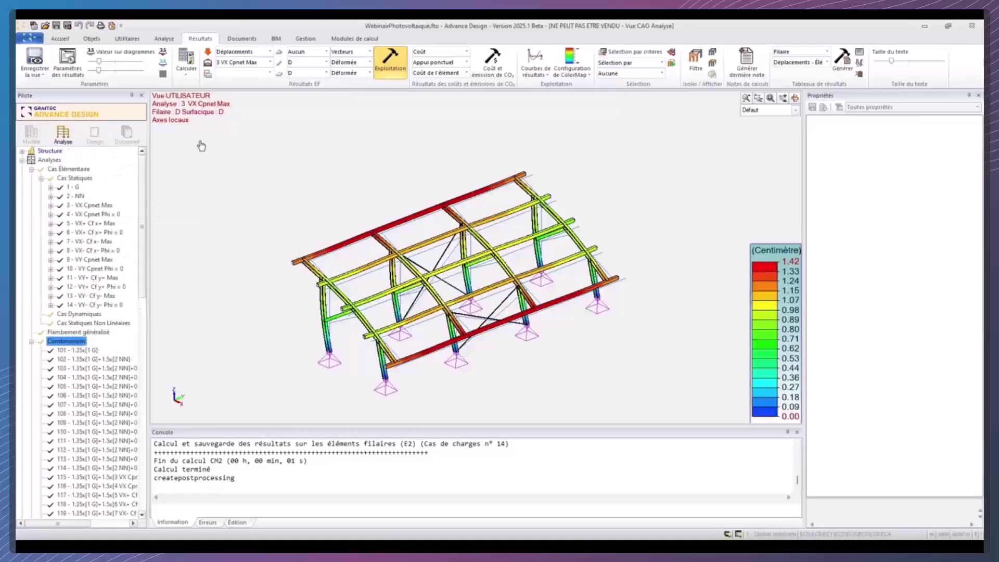
Display the My bending moment diagrams on the linear elements for wind case 3 VX Cpnet Max.
left_click(246, 53)
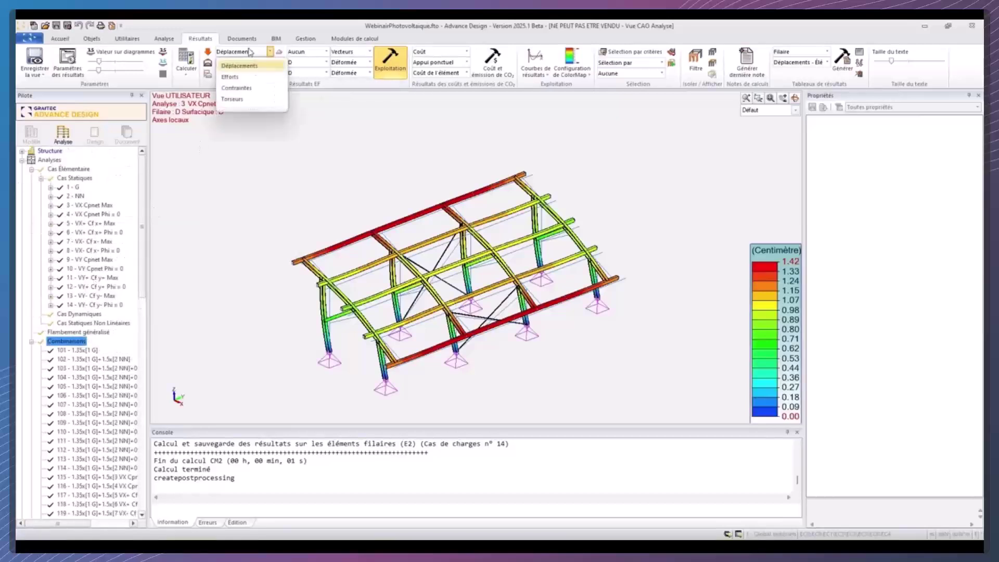
left_click(230, 76)
left_click(270, 63)
left_click(266, 64)
left_click(326, 62)
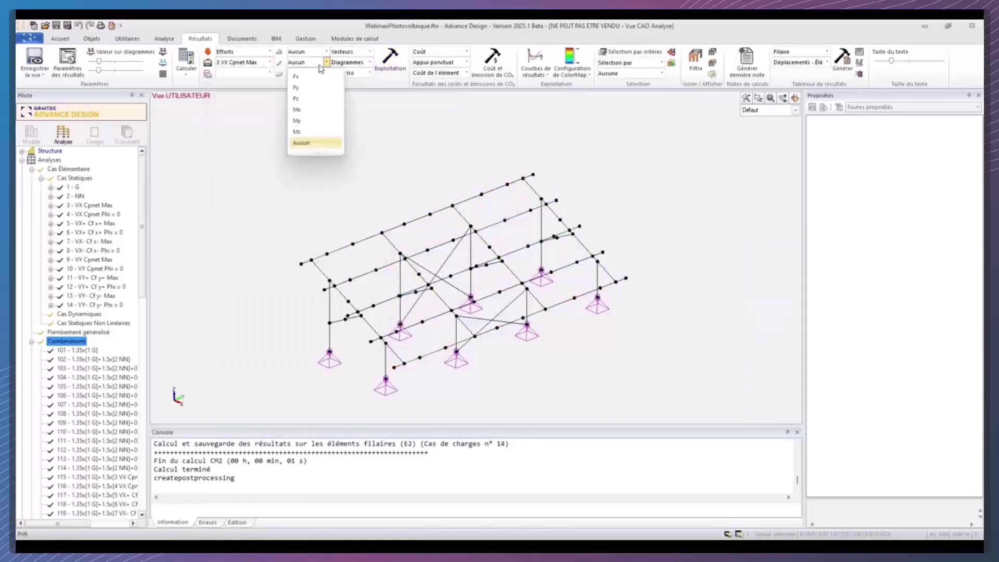
left_click(319, 122)
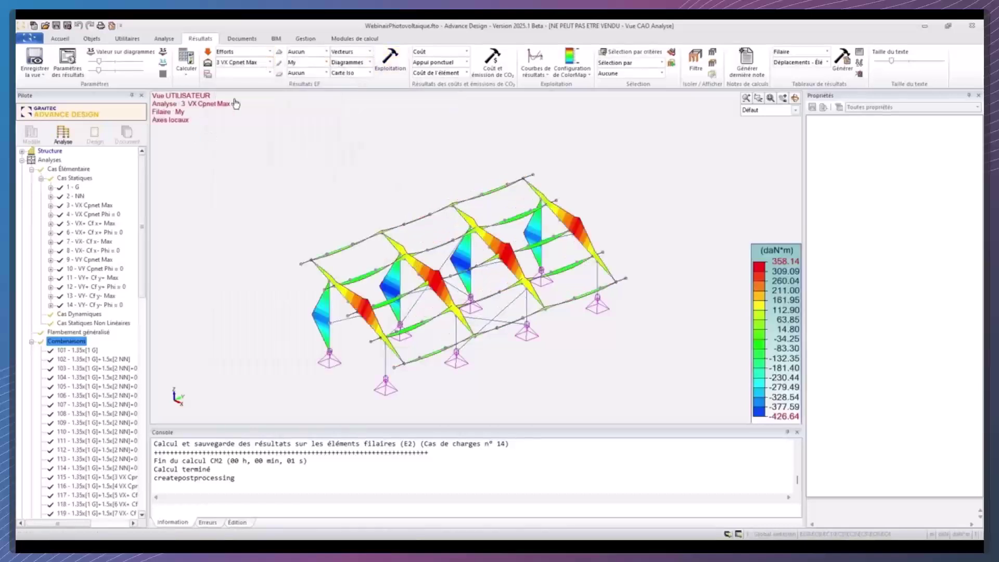
Switch the force results to a Min/Max envelope restricted to the ECELUSTR combinations.
left_click(208, 64)
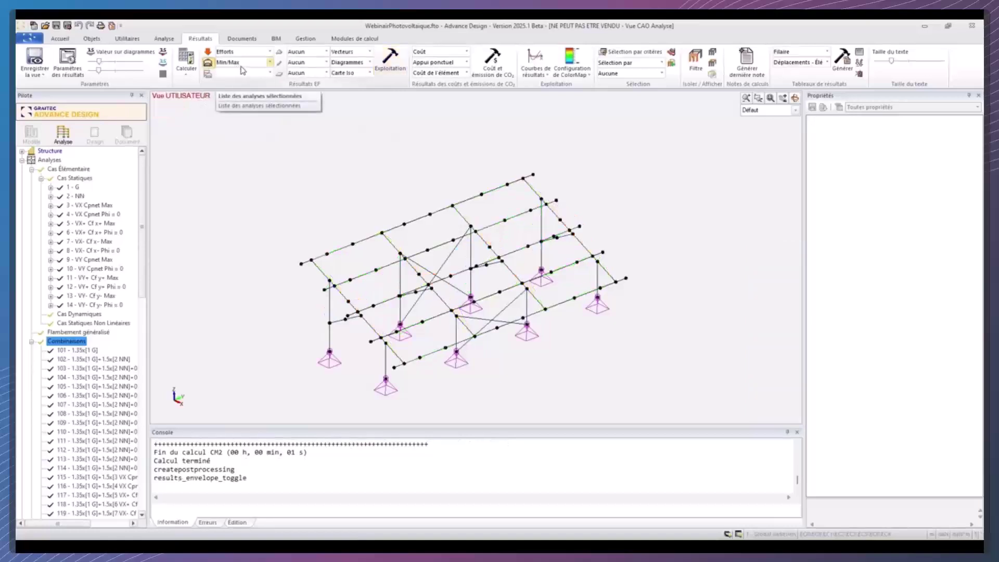
left_click(208, 53)
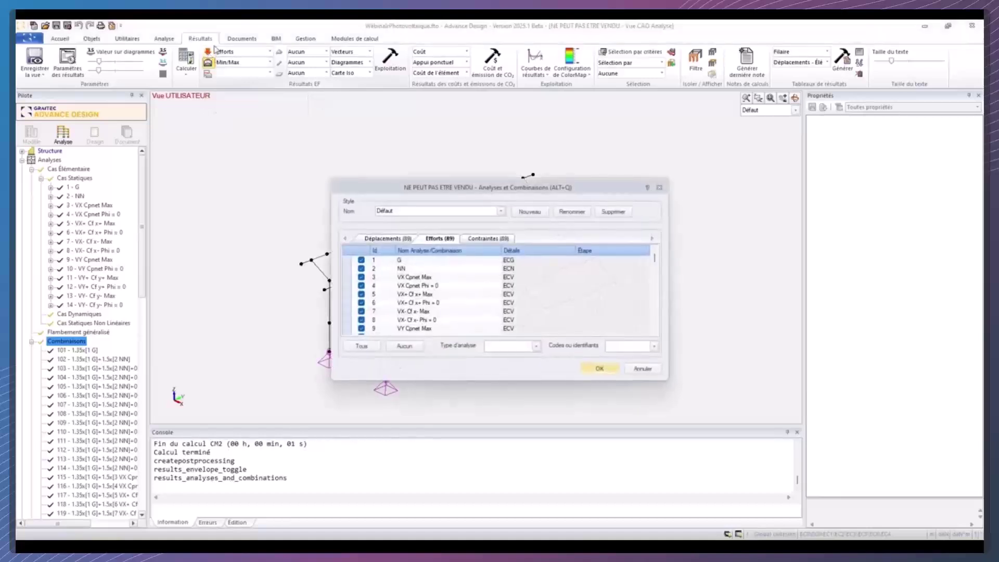
left_click(404, 346)
left_click(654, 346)
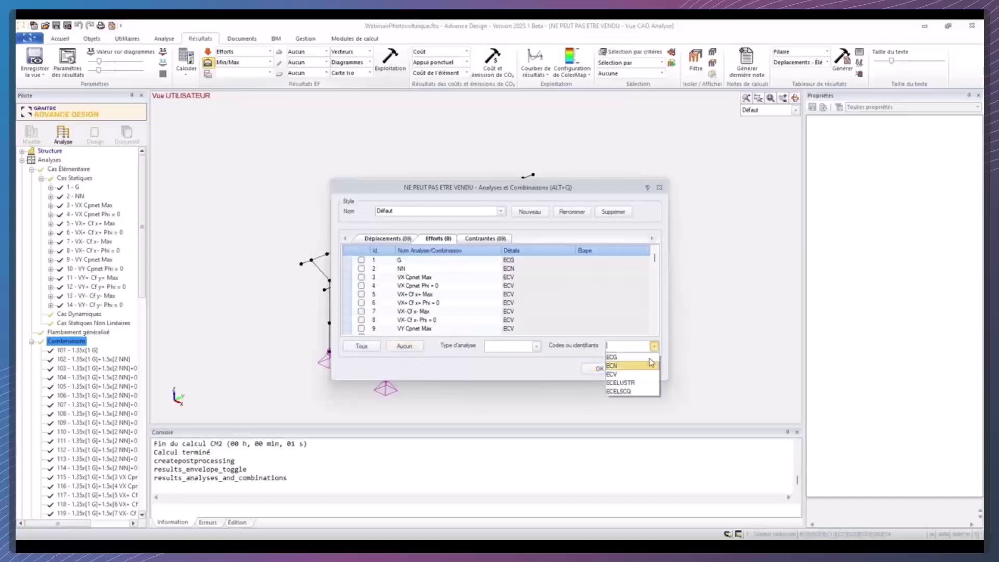
left_click(639, 384)
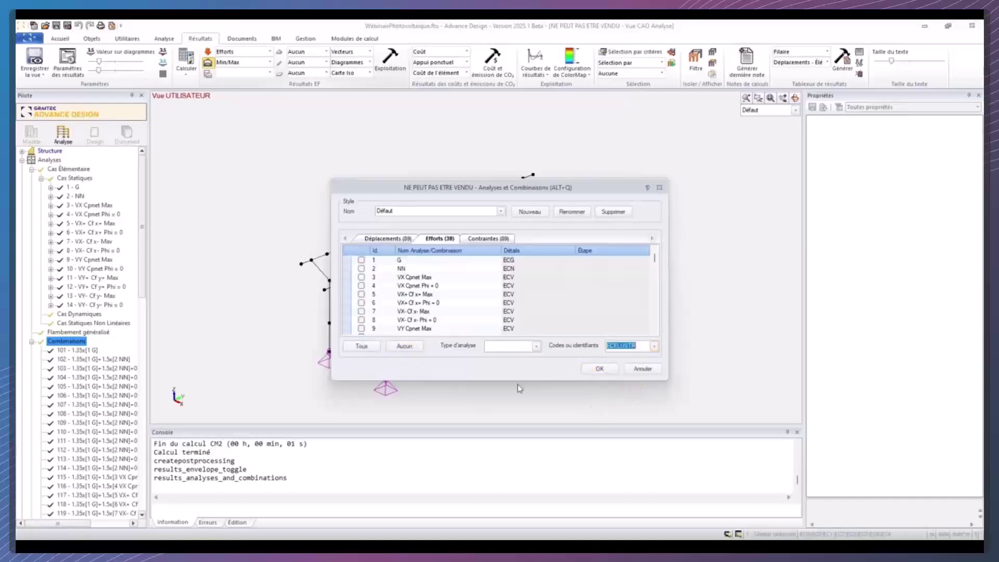
left_click(598, 368)
Display the My bending moment envelope on the linear elements and examine the frames up close.
left_click(314, 63)
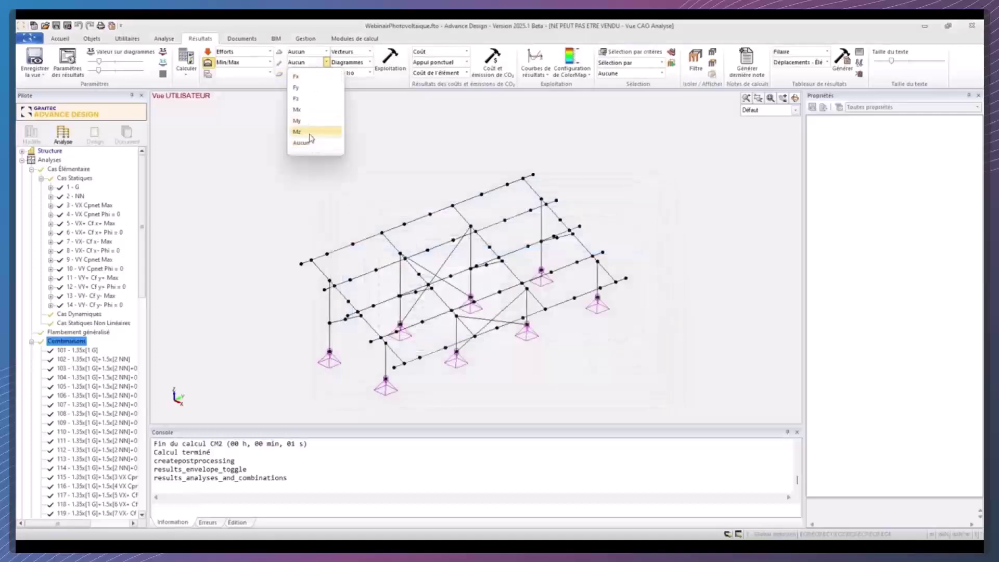
left_click(313, 128)
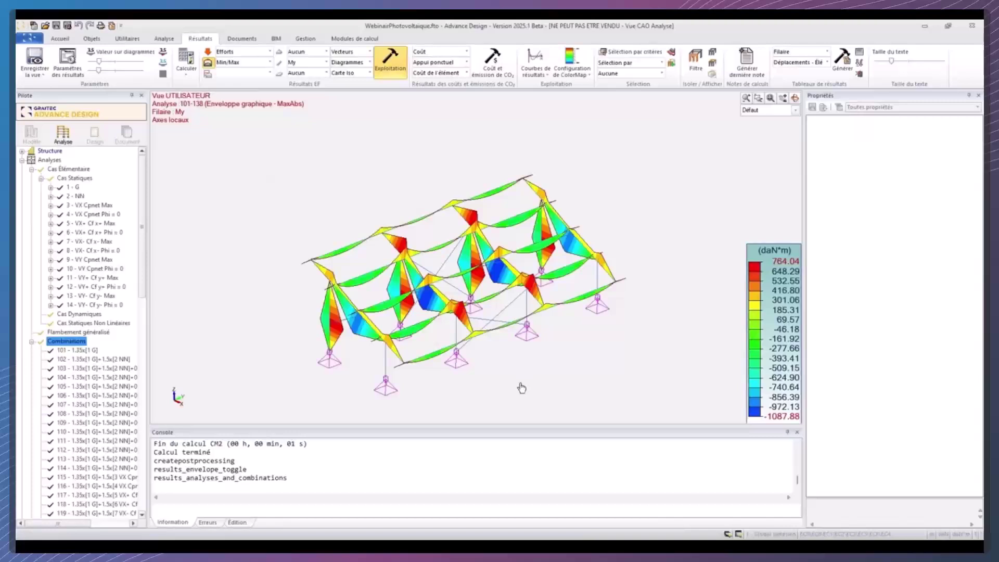
scroll(521, 384, "up", 3)
middle_click_drag(393, 291, 416, 308)
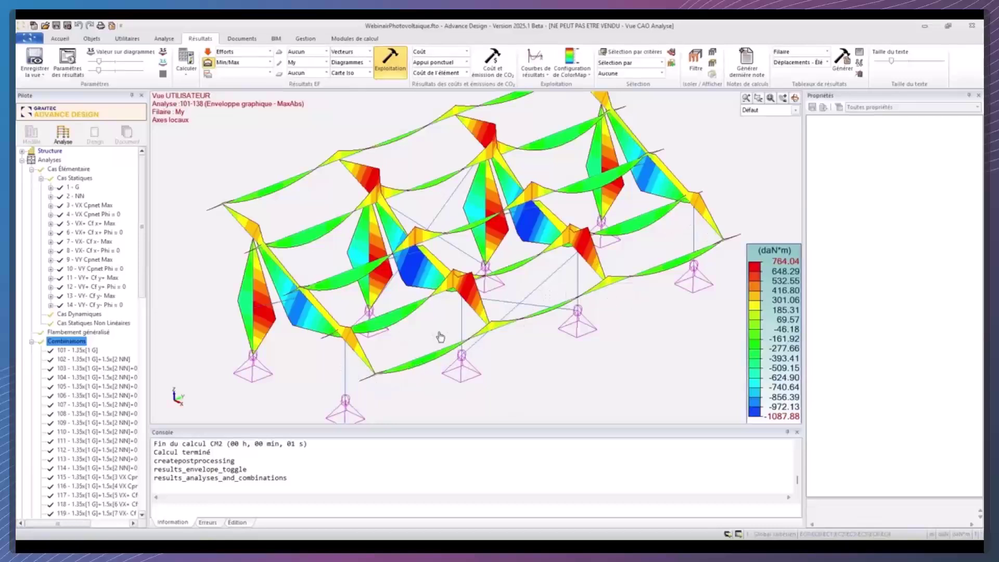
Examine the Fx axial force envelope on the linear elements and clear the displayed results.
left_click(327, 62)
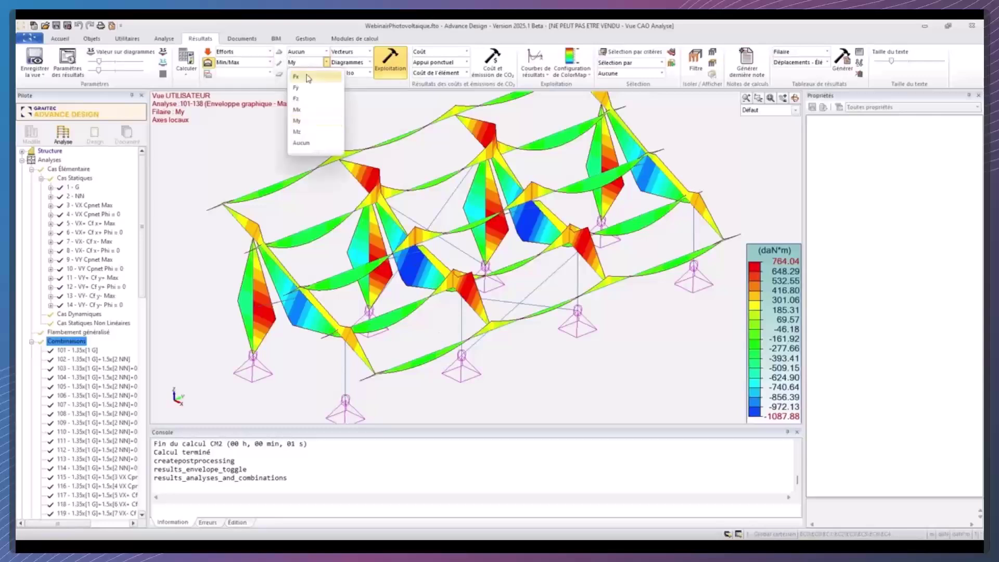
left_click(345, 77)
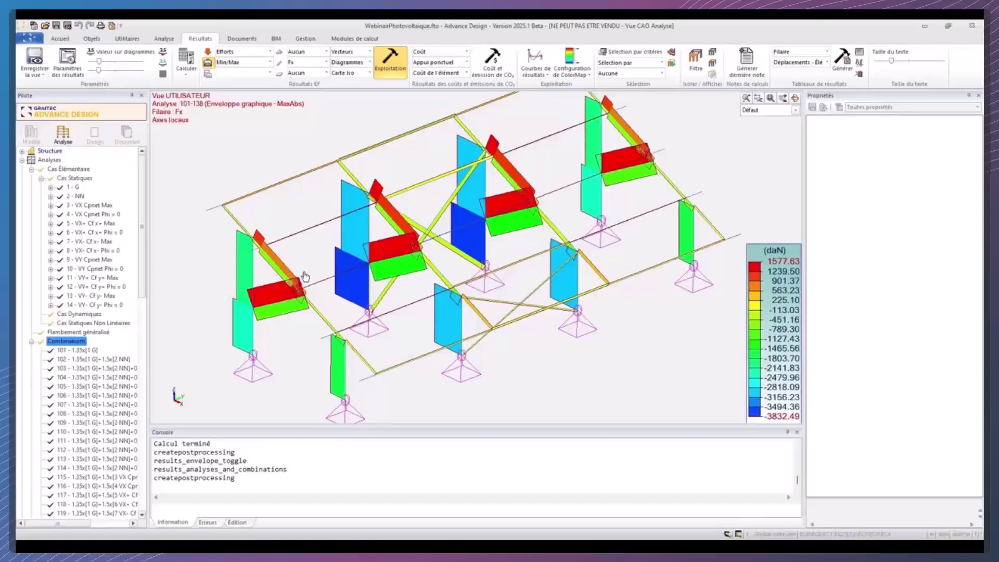
right_click(308, 135)
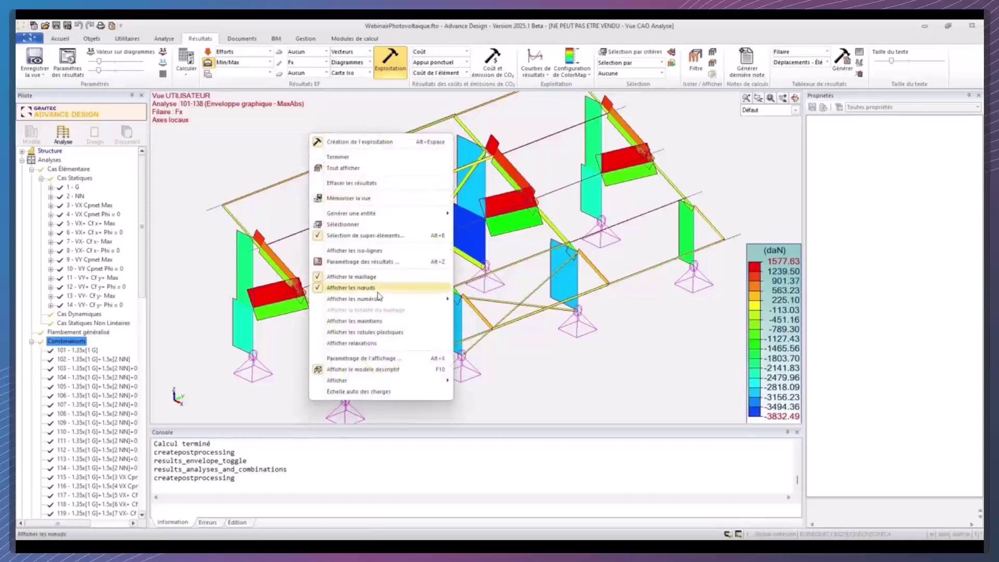
left_click(383, 183)
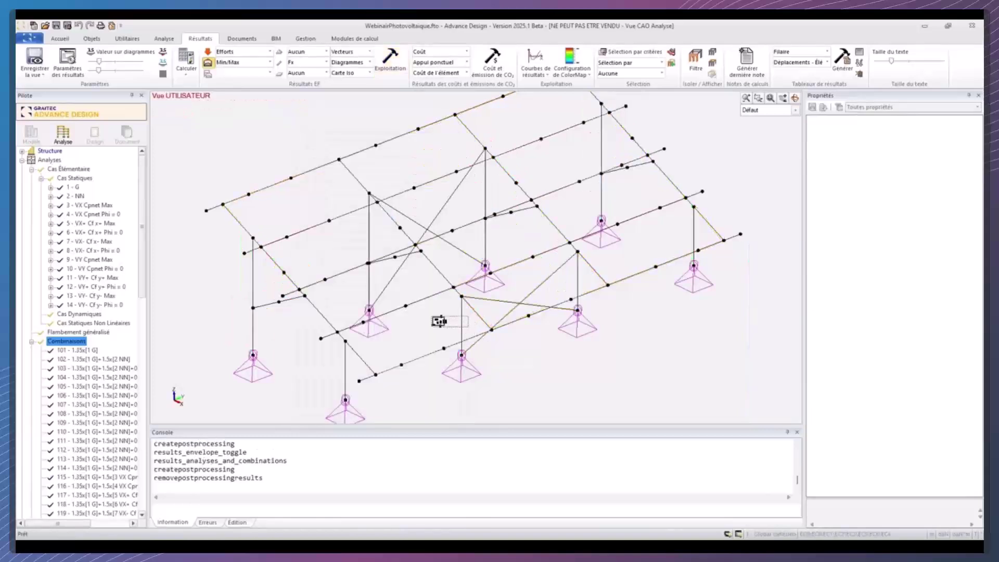
Deactivate the element deflection check (Flèches) in the Expert Métal properties of the second front post.
left_click(461, 320)
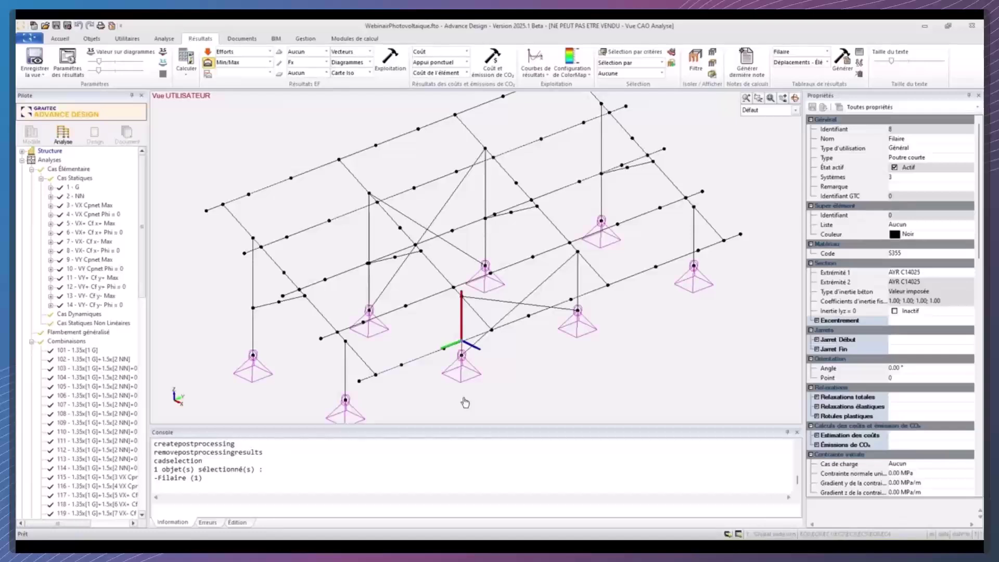
scroll(888, 396, "down", 6)
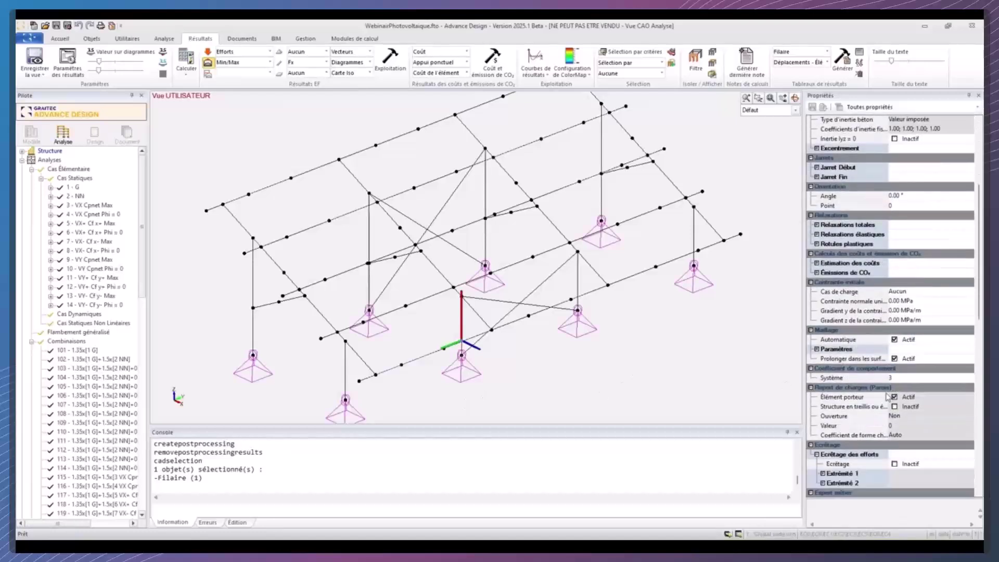
scroll(888, 397, "down", 7)
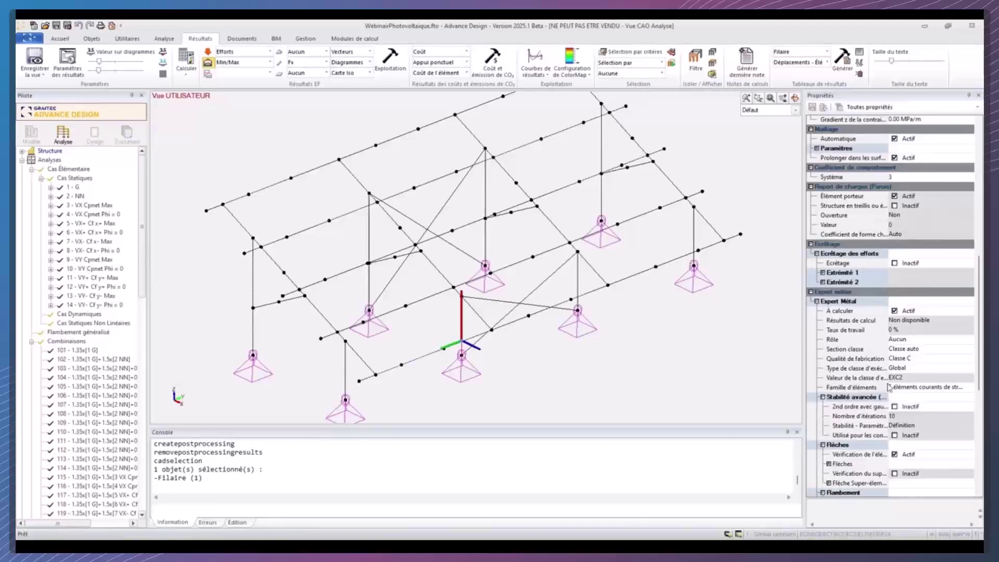
scroll(911, 417, "down", 5)
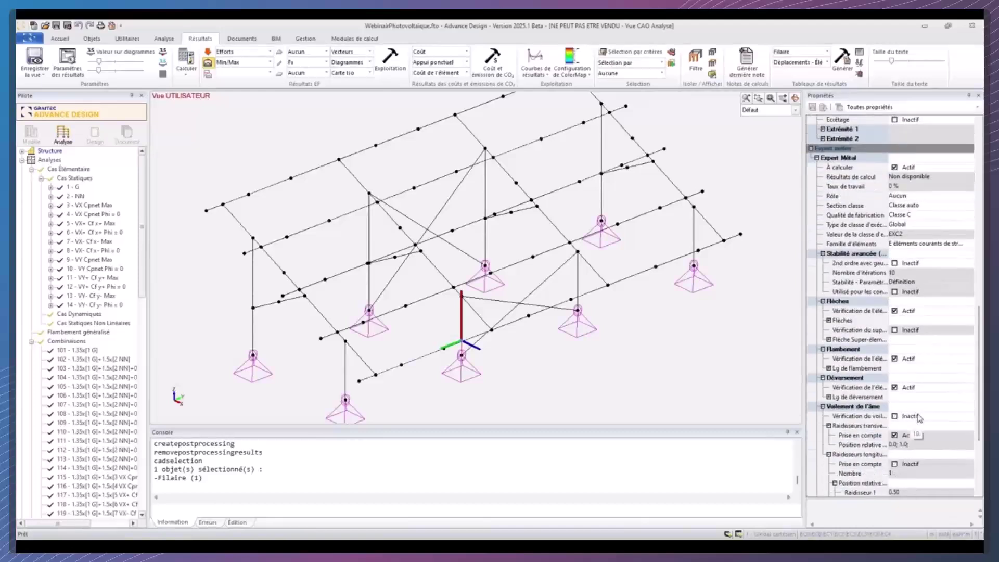
left_click(895, 311)
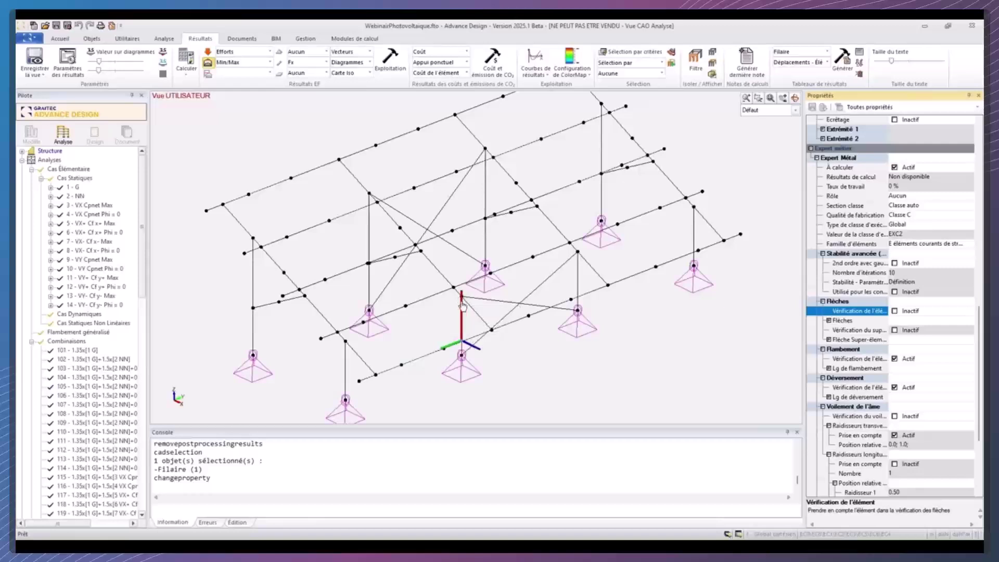
Deactivate the element's lateral-torsional buckling check (Déversement) for the second front post and expand its buckling length settings.
left_click(895, 388)
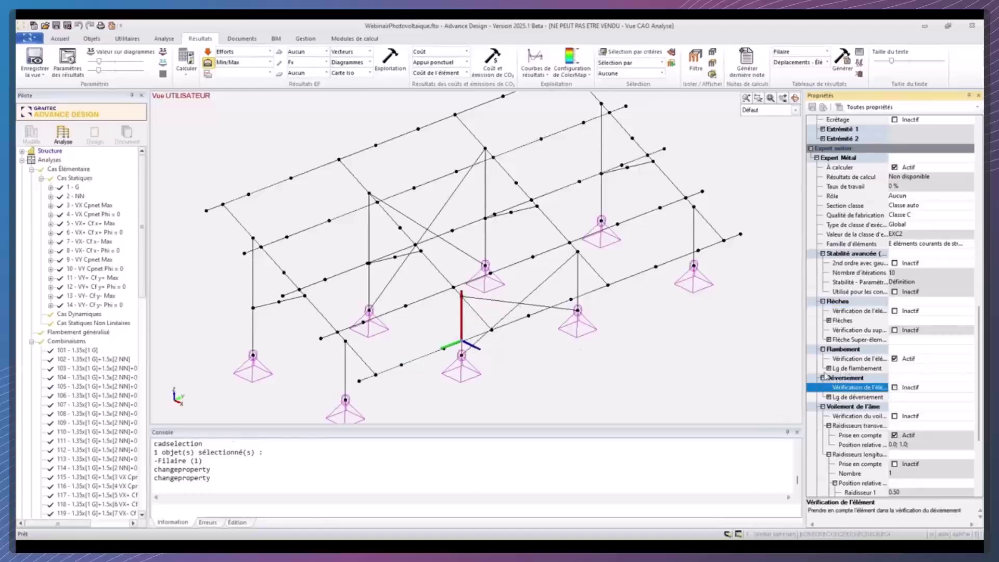
left_click(829, 369)
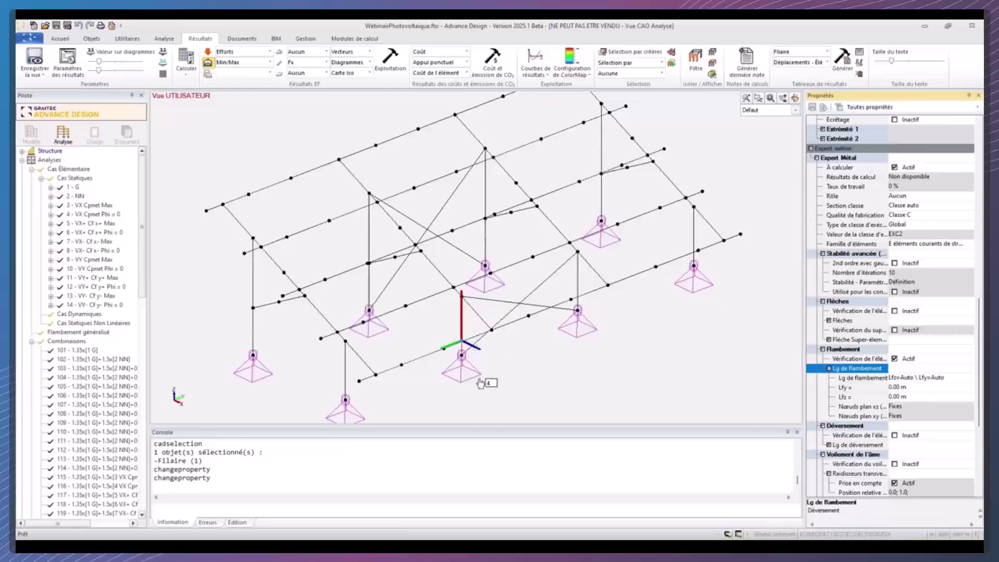
mouse_move(462, 295)
Run the steel calculation (Calcul Métal) and display the maximum resistance work ratio (Taux de travail max. - Résistance) on the linear elements.
left_click(189, 70)
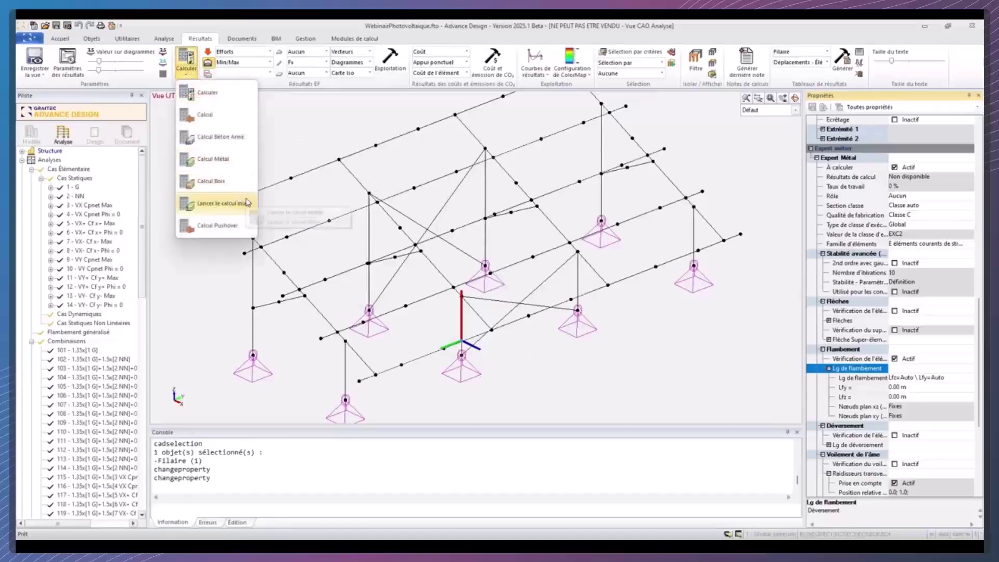
left_click(218, 162)
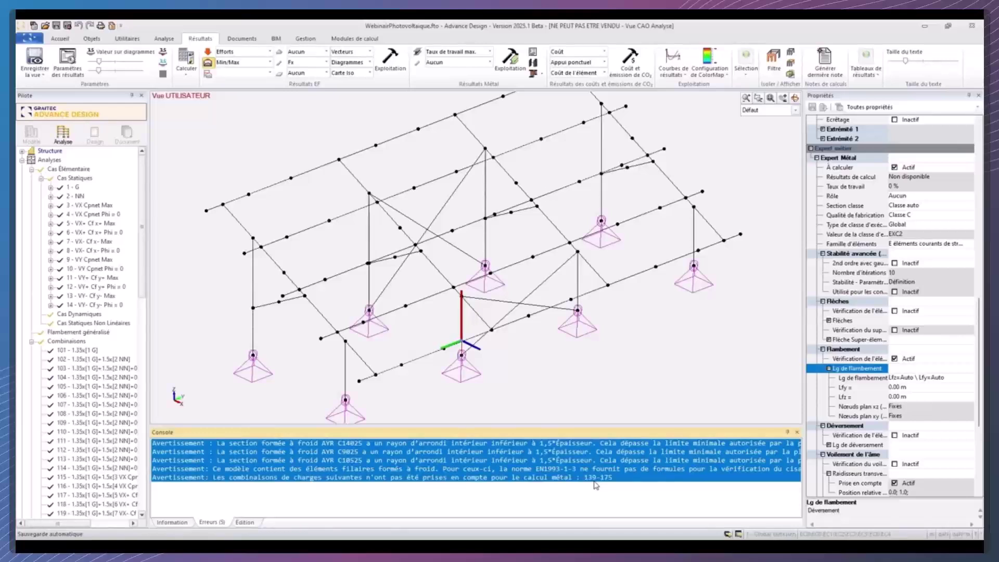
left_click(470, 64)
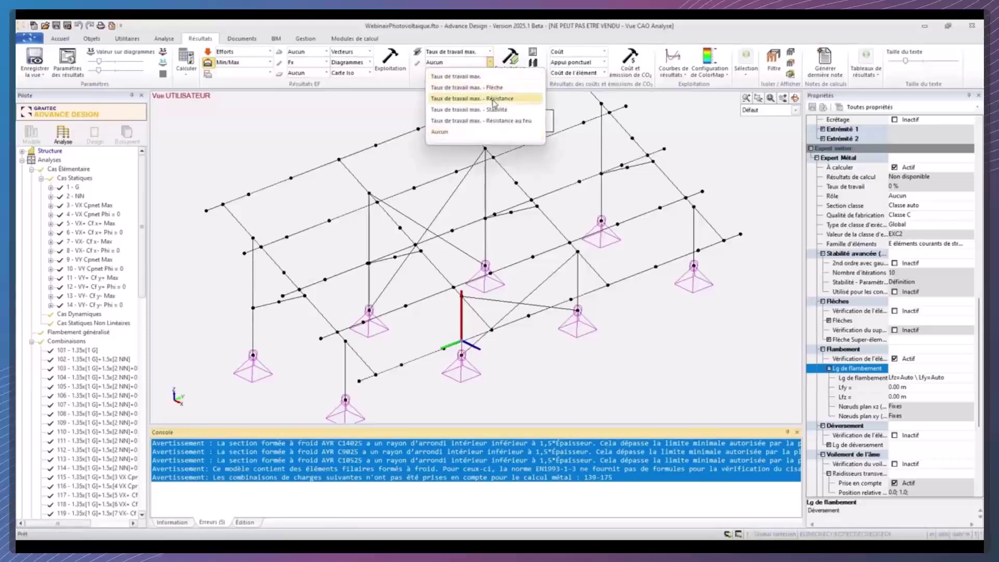
left_click(494, 103)
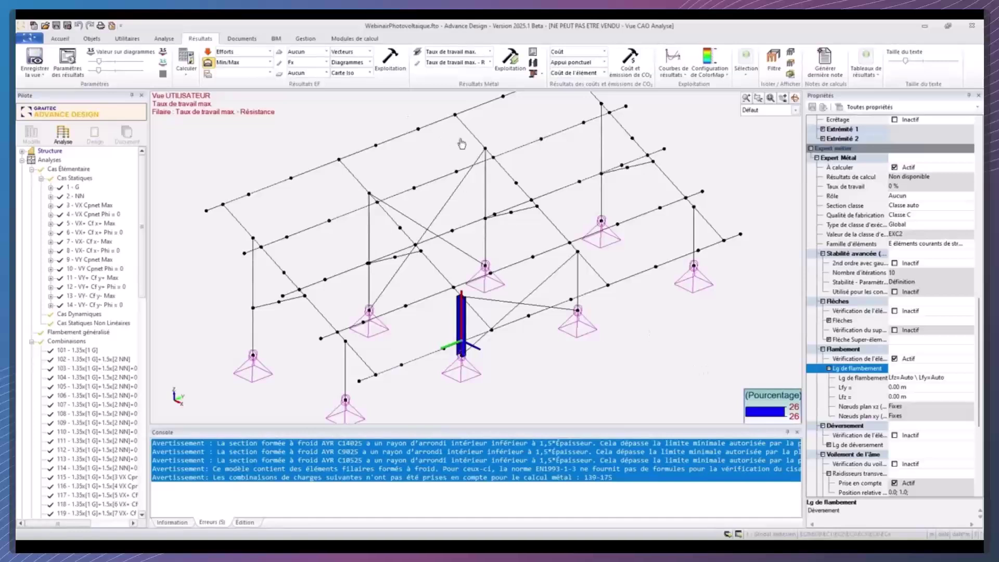
Examine the cold-formed resistance checks (Résistance CFD) in the front post's profile sheet, down to buckling and combined bending and compression.
left_click(534, 60)
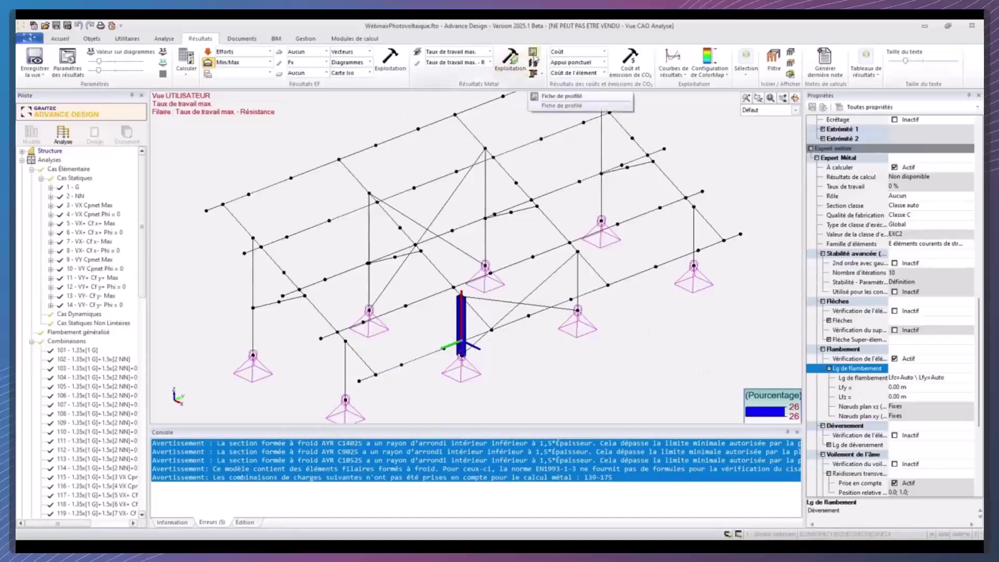
left_click(561, 96)
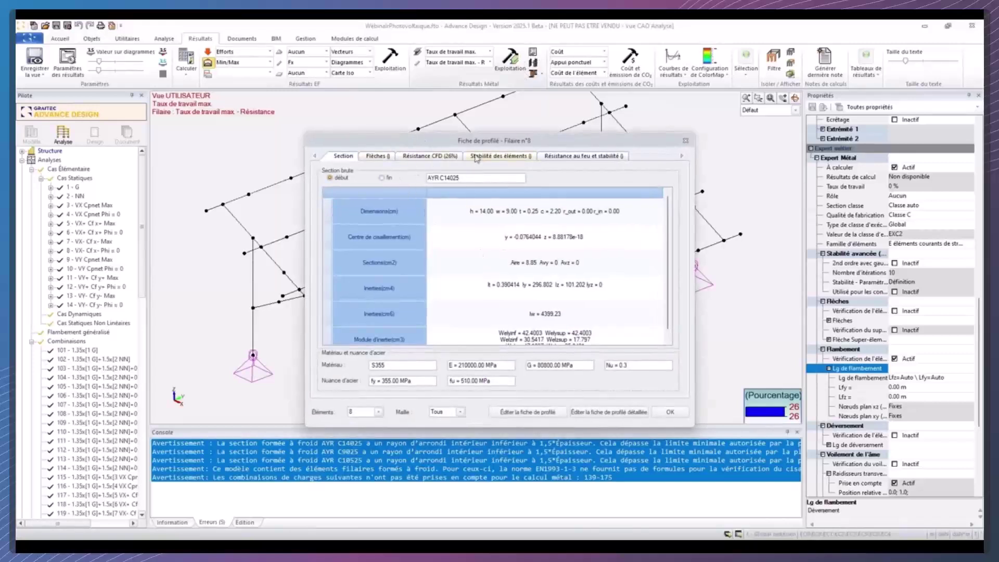
left_click(443, 159)
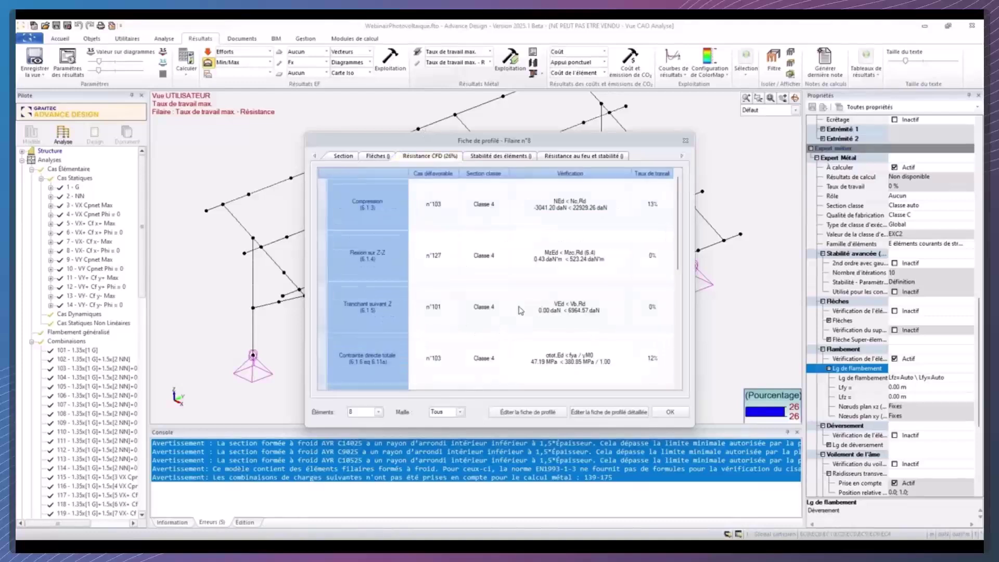
scroll(521, 311, "down", 4)
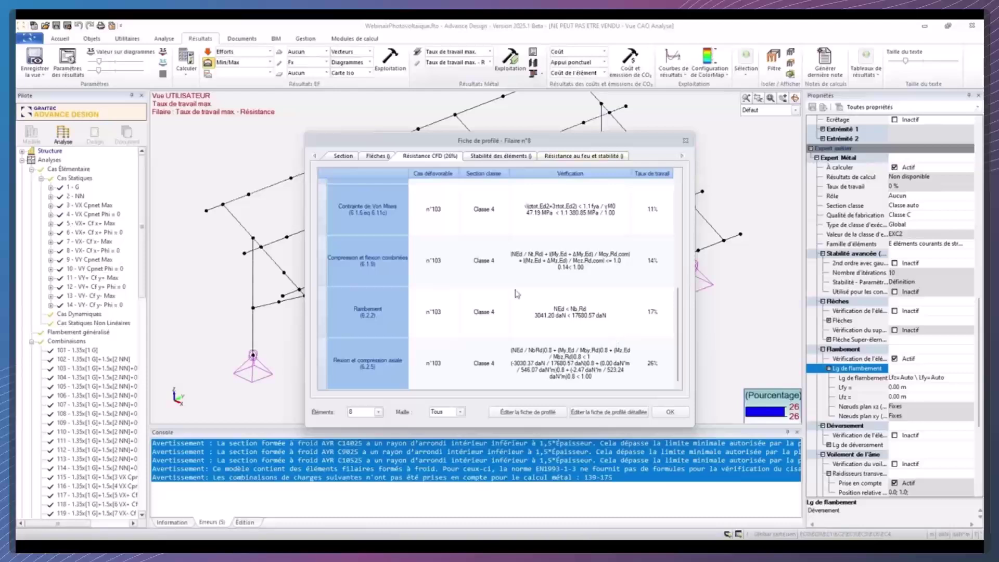
left_click(670, 412)
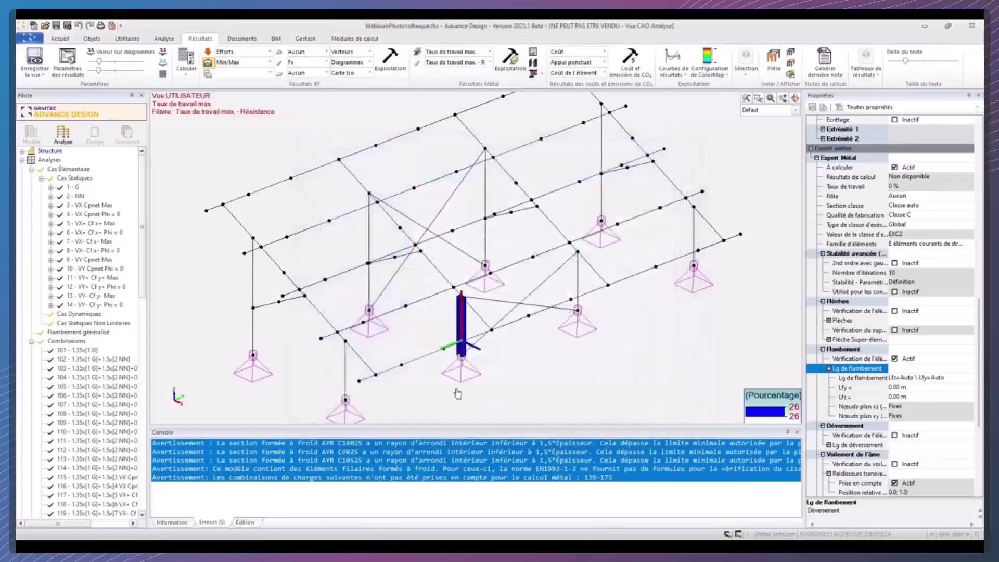
Deactivate the element deflection check (Flèches) in the Expert Métal properties of the second frame's tall rear post.
key("Escape")
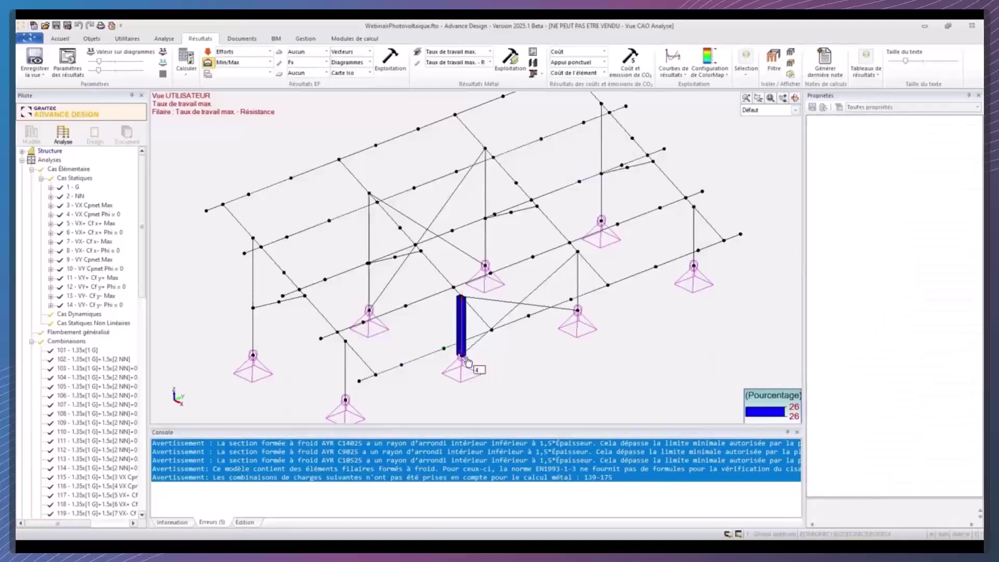
middle_click_drag(445, 325, 462, 337)
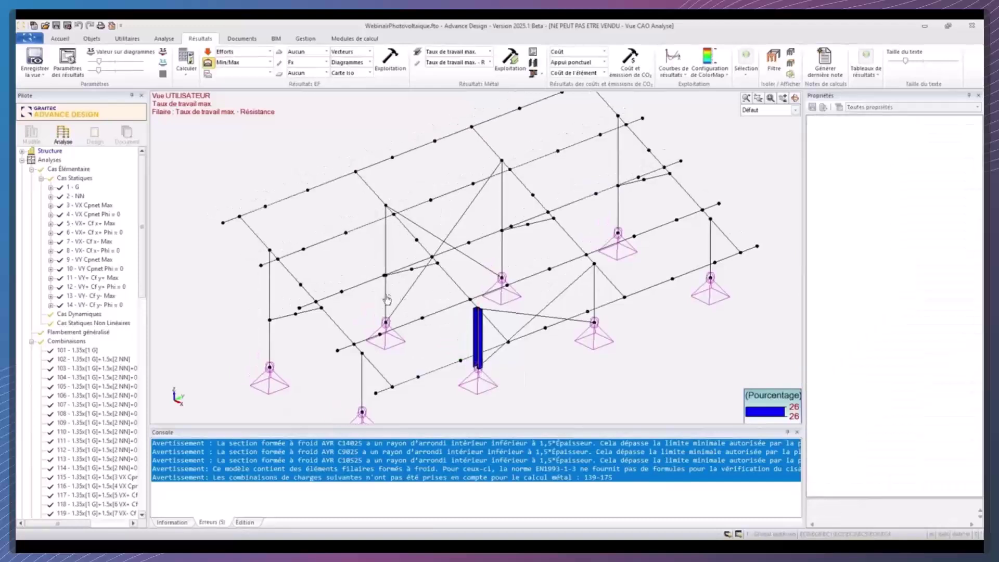
left_click(385, 298)
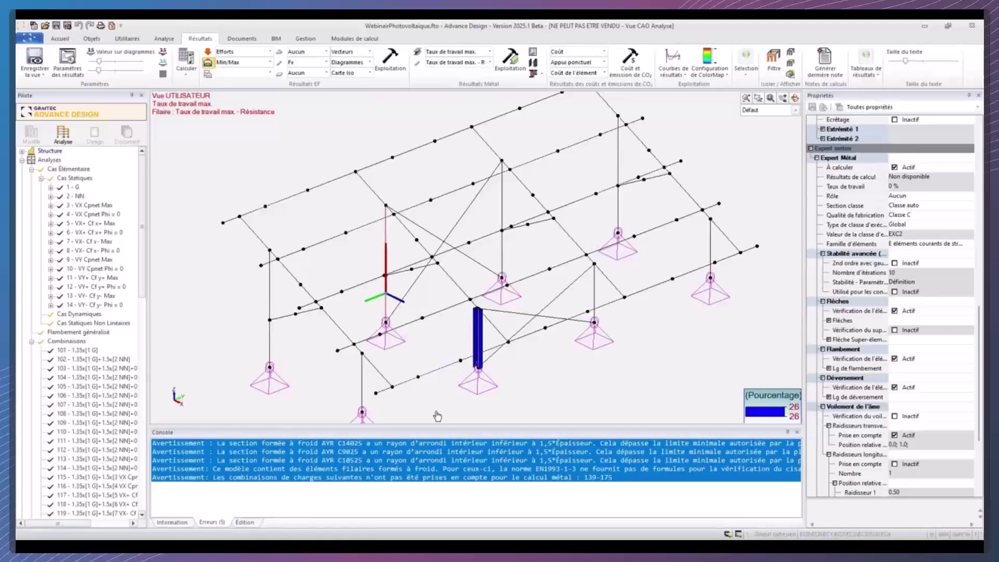
scroll(875, 333, "up", 5)
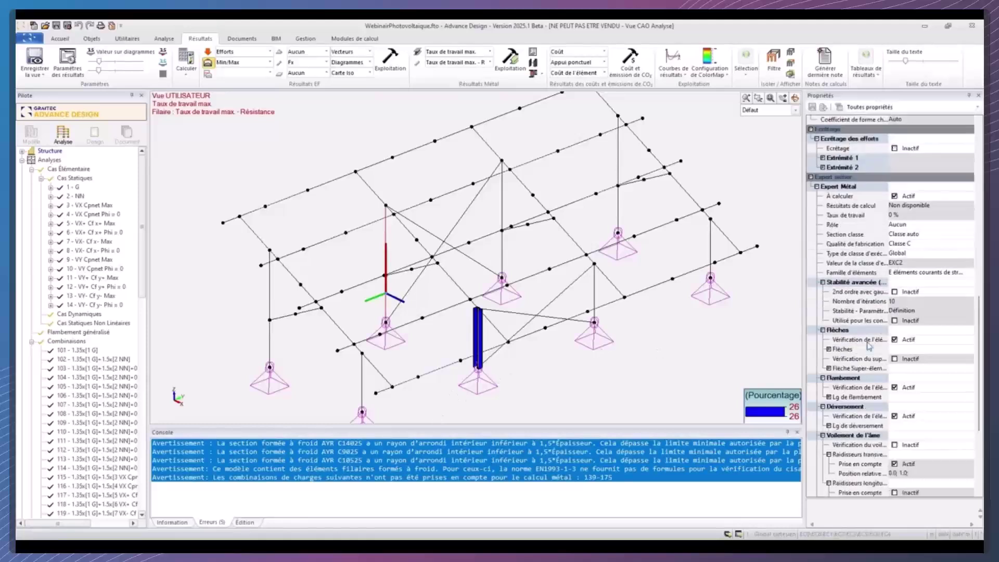
scroll(869, 346, "down", 4)
left_click(895, 340)
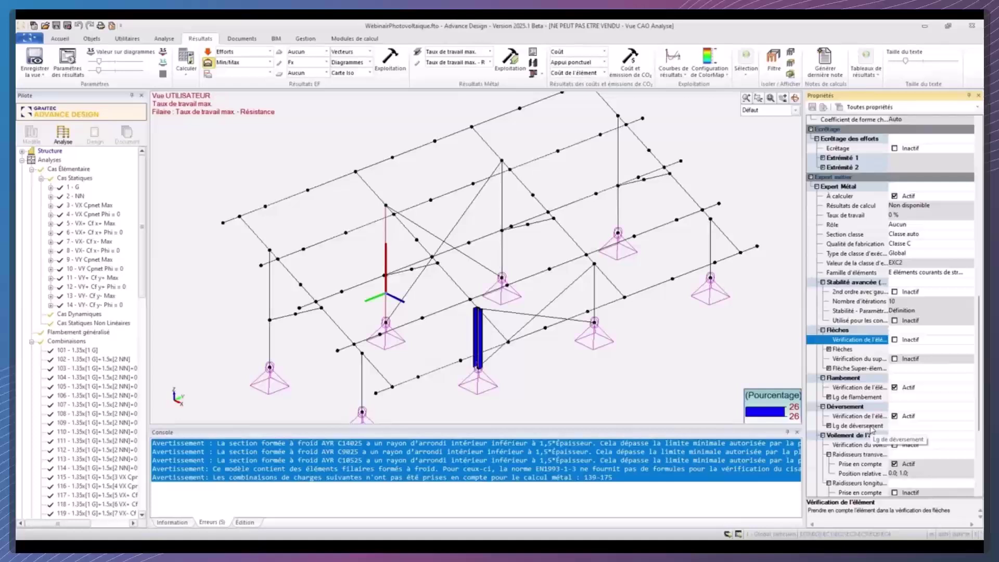
Set the rear post's buckling lengths to Forfaitaire élément, 1 x length, for Lfy and Forfaitaire maille, 1 x length, for Lfz.
double_click(848, 397)
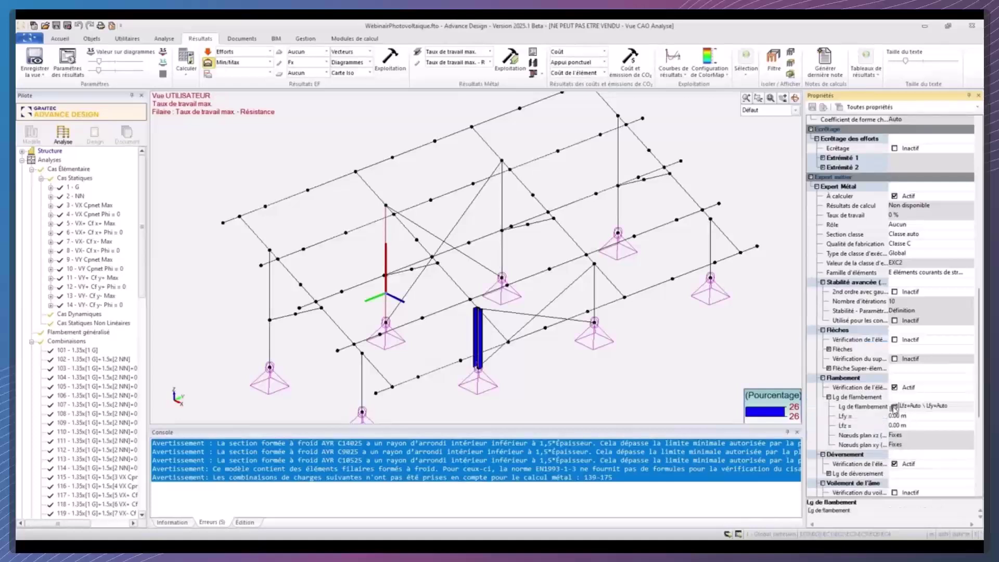
left_click(894, 407)
left_click_drag(514, 133, 612, 118)
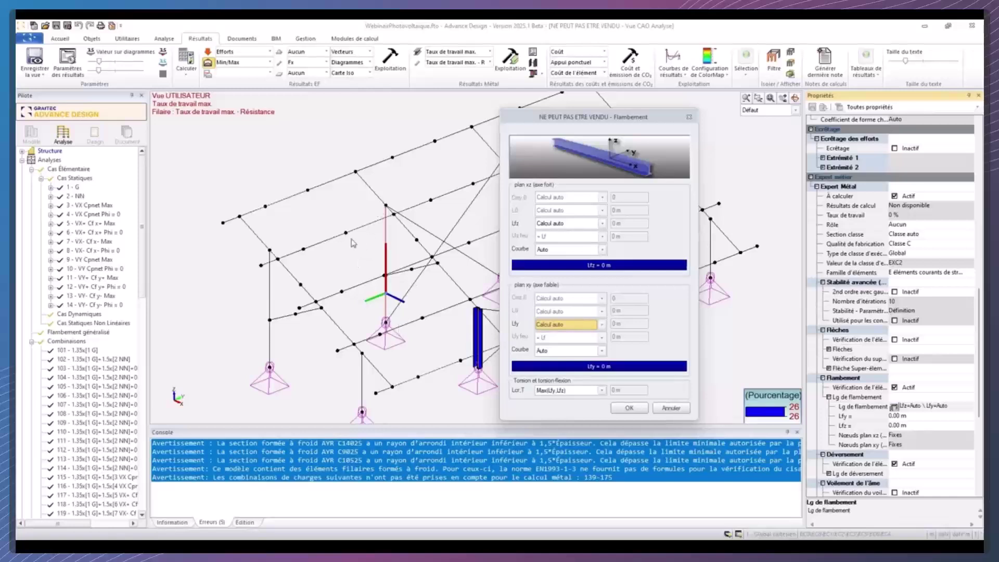
left_click(553, 325)
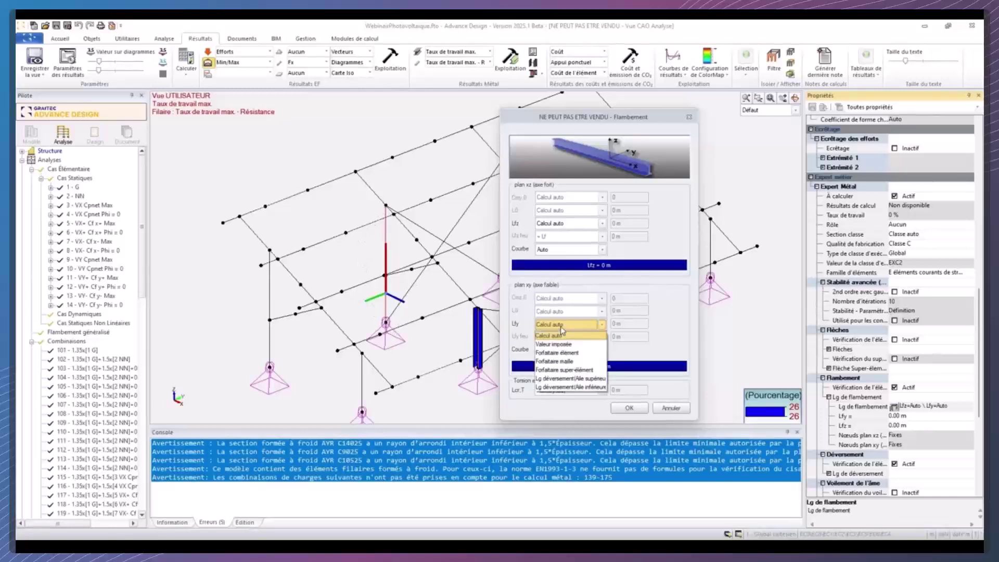
left_click(581, 354)
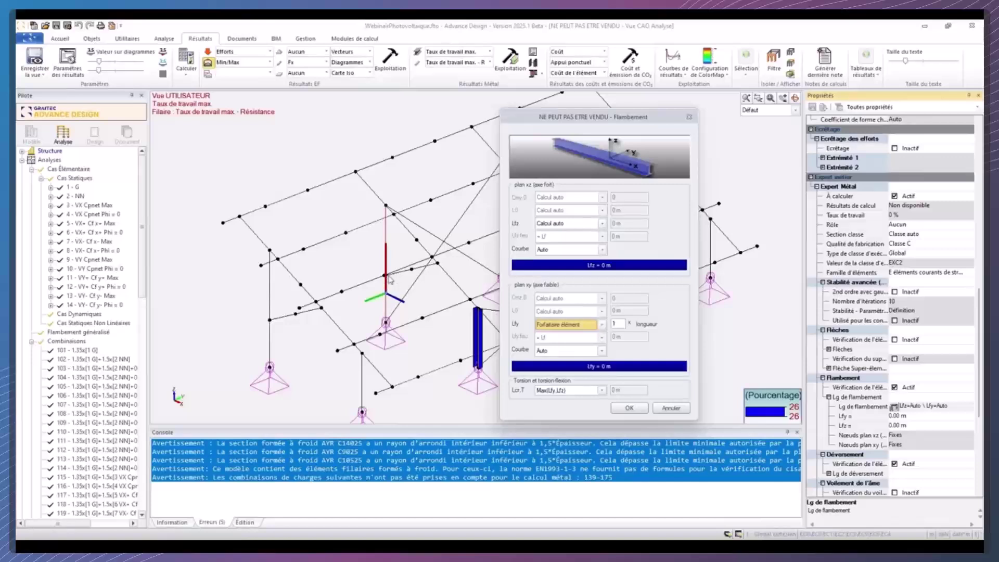
left_click(570, 225)
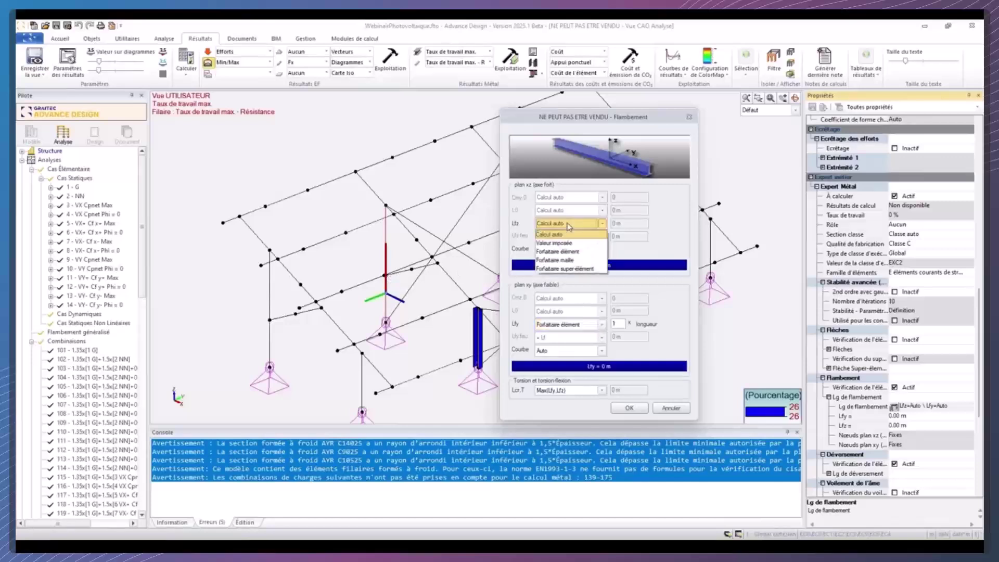
left_click(570, 260)
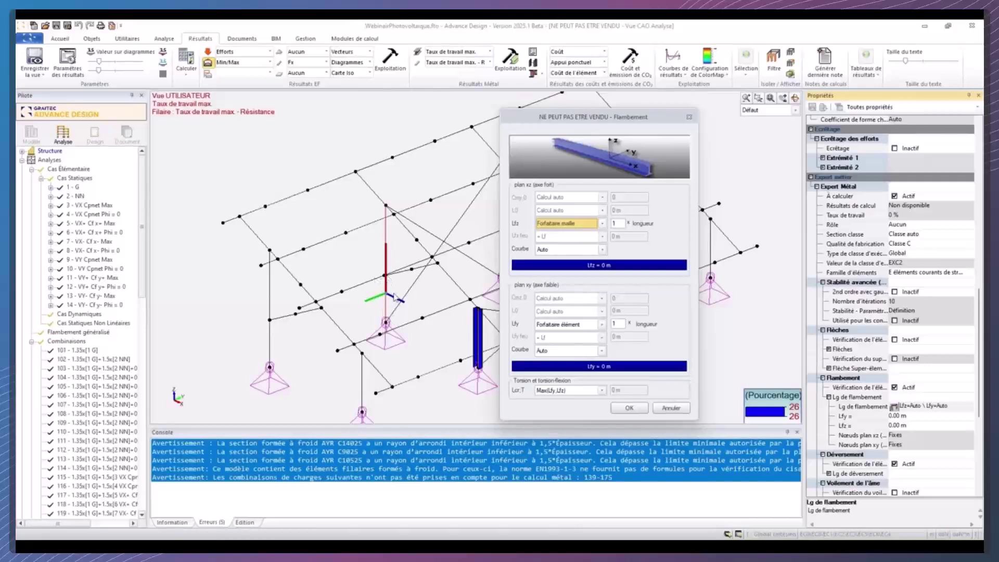
left_click(629, 408)
Deactivate the rear post's lateral-torsional buckling check (Déversement) and activate the exact class 4 calculation for cold-formed profiles.
scroll(880, 409, "down", 3)
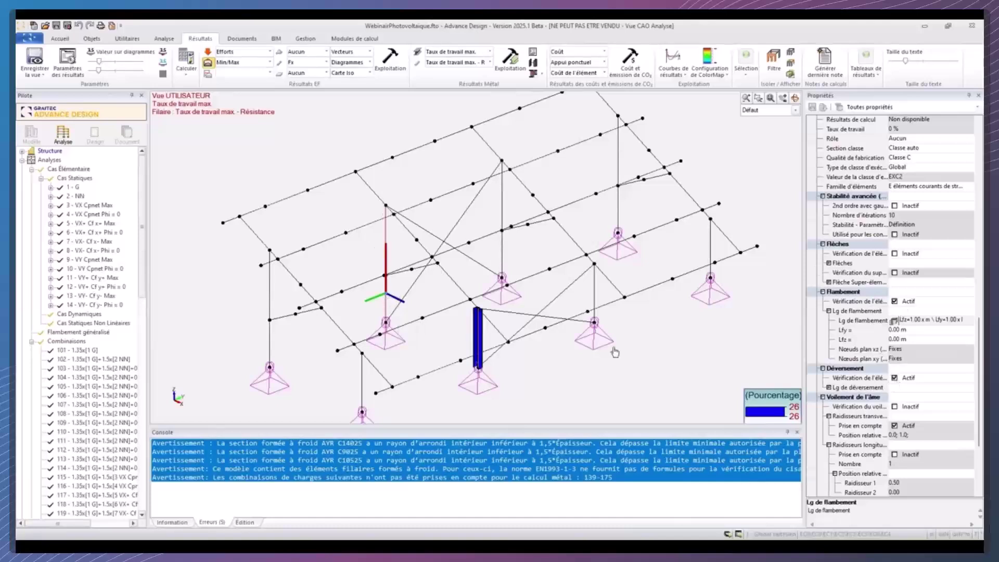
left_click(896, 378)
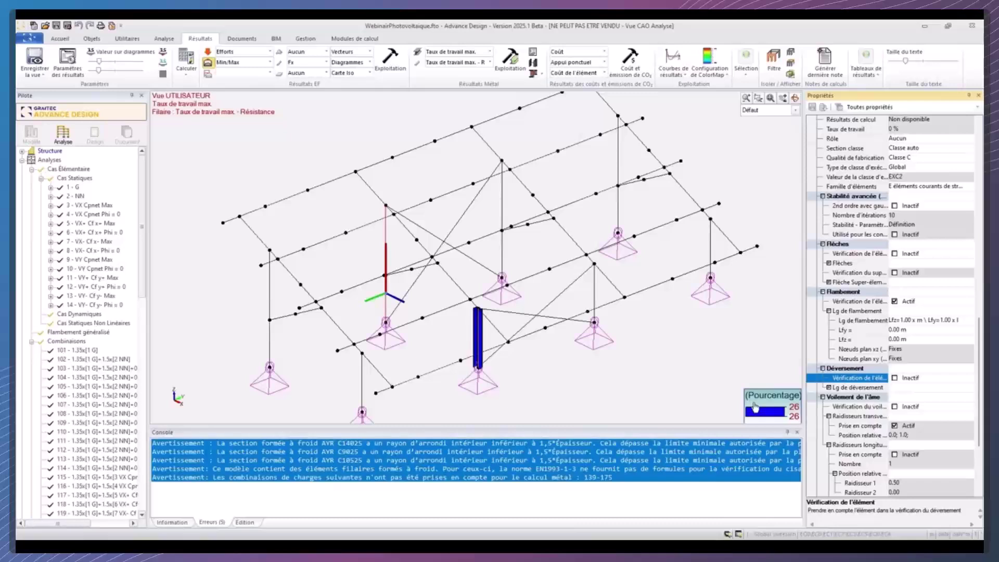
scroll(904, 408, "down", 4)
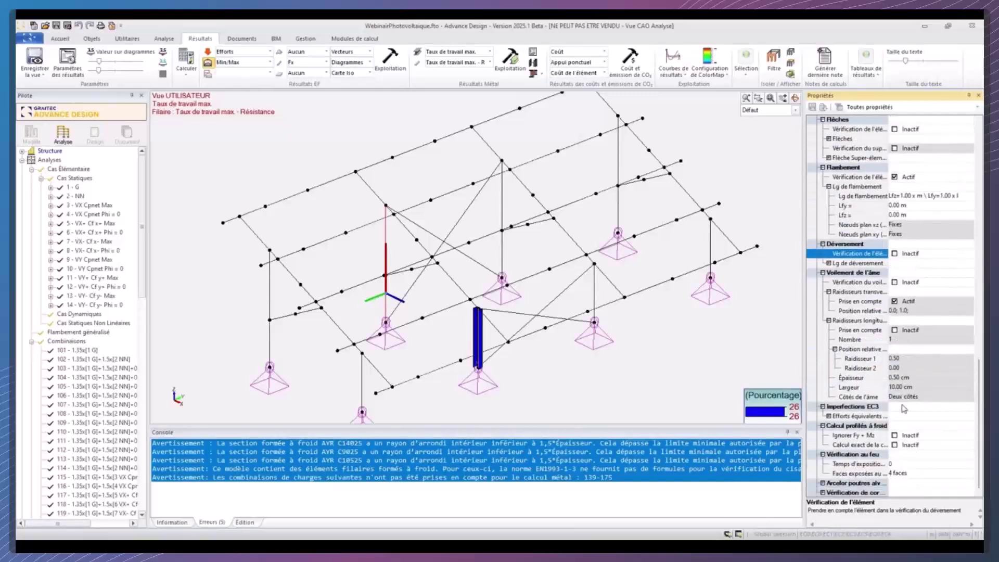
left_click(856, 445)
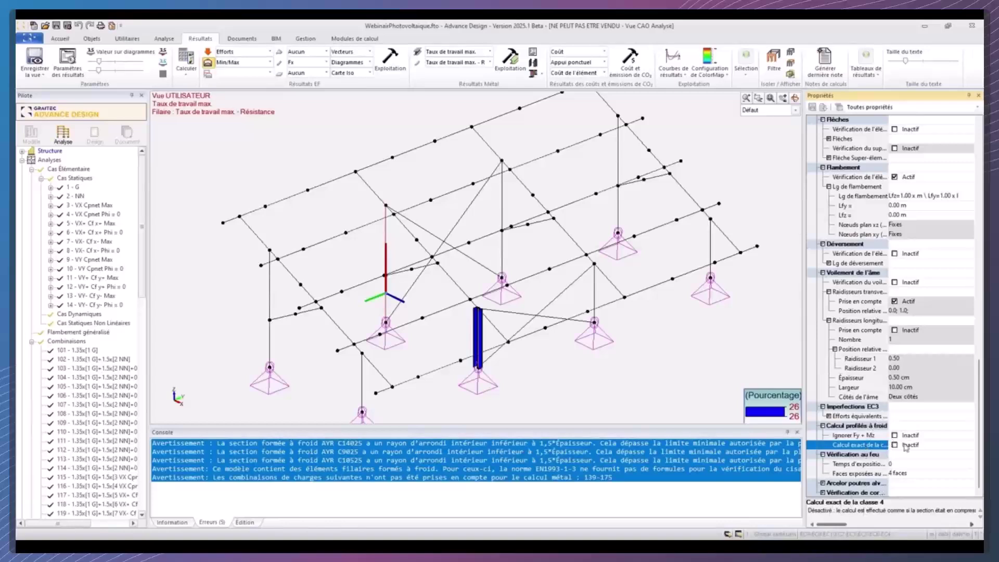
left_click_drag(841, 526, 821, 519)
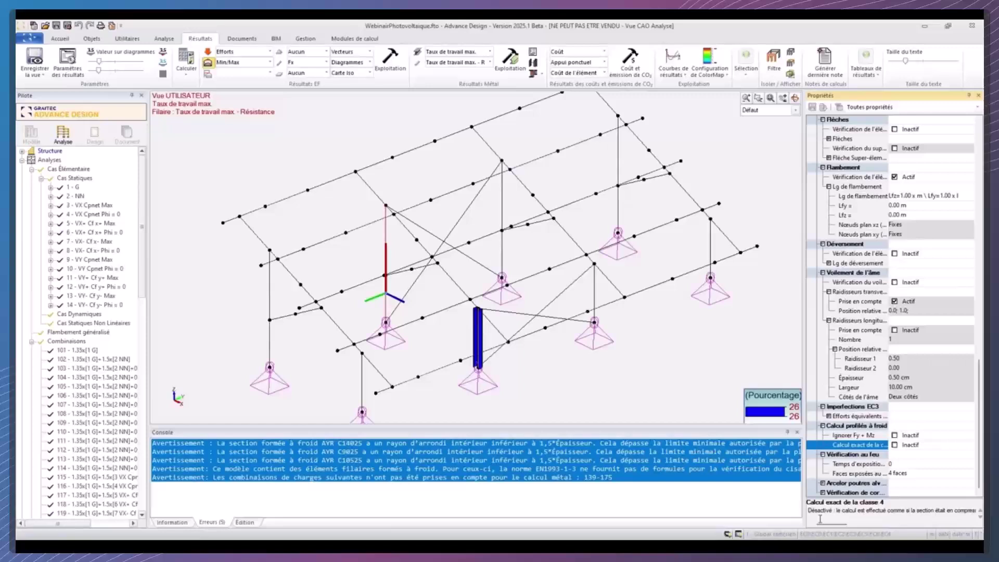
left_click(895, 445)
Rerun the steel calculation (Calcul Métal) and display the resistance work ratios on the rear post.
left_click(186, 77)
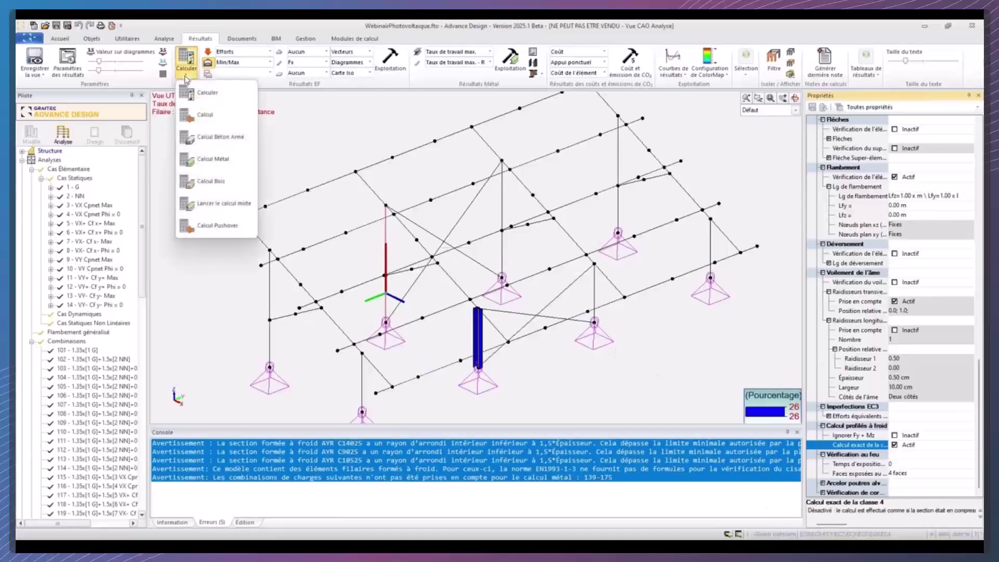
left_click(227, 159)
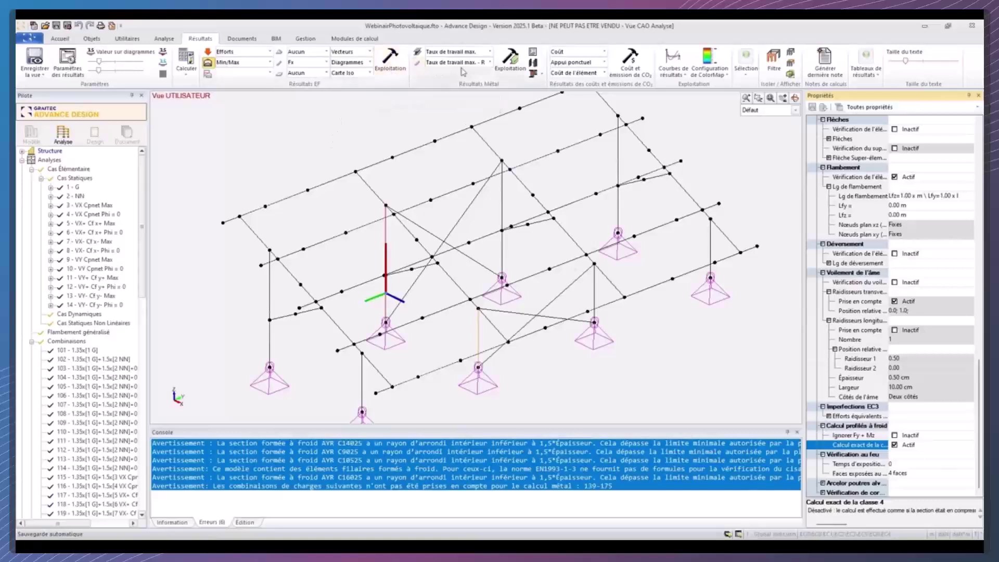
left_click(510, 60)
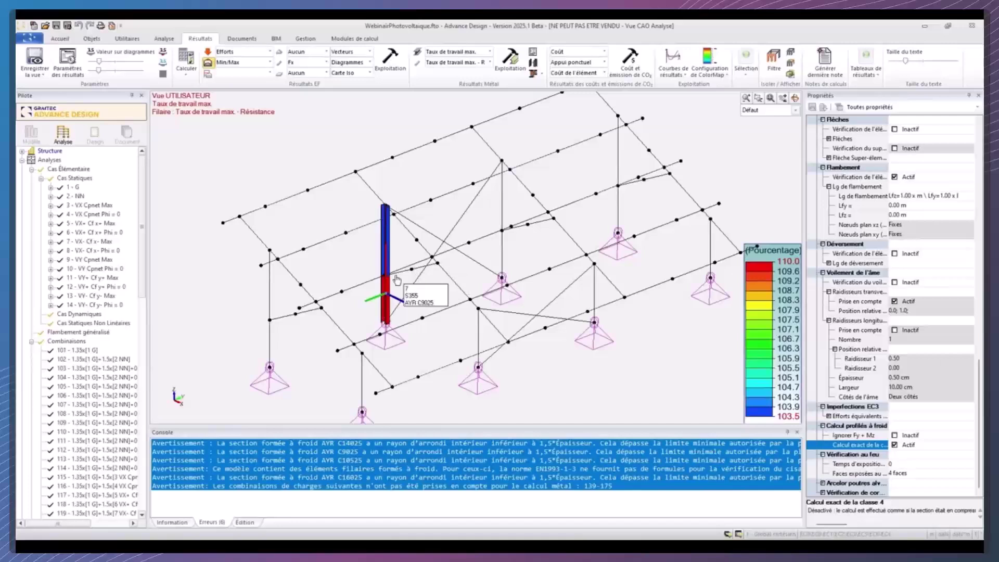
Examine the cold-formed resistance checks (Résistance CFD) in the rear post's profile sheet, including bending and axial compression, and inspect the post in 3D.
mouse_move(395, 306)
middle_mouse_down()
mouse_move(383, 295)
mouse_move(411, 307)
middle_mouse_up()
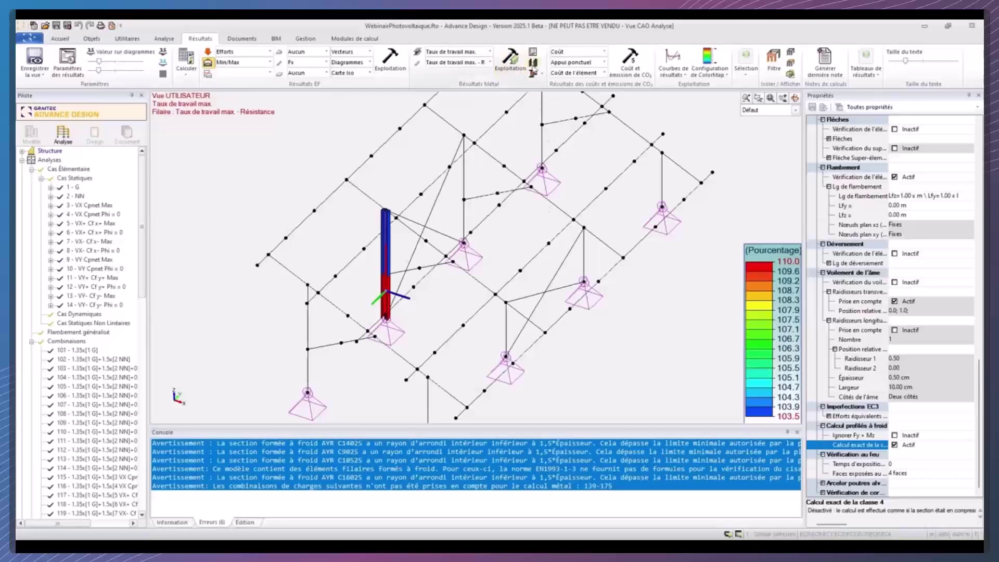
left_click(533, 52)
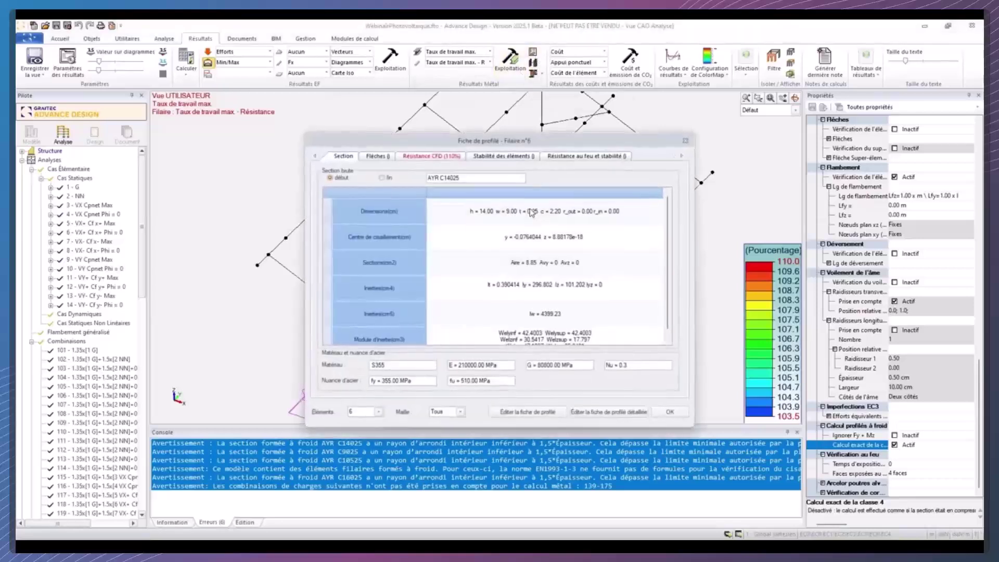
left_click(443, 157)
left_click_drag(683, 238, 685, 376)
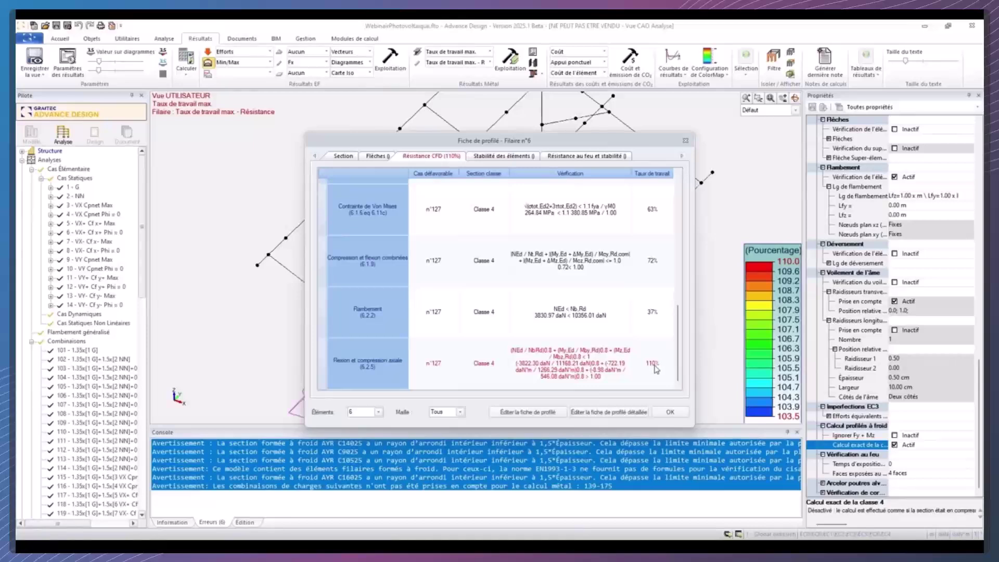
left_click(668, 412)
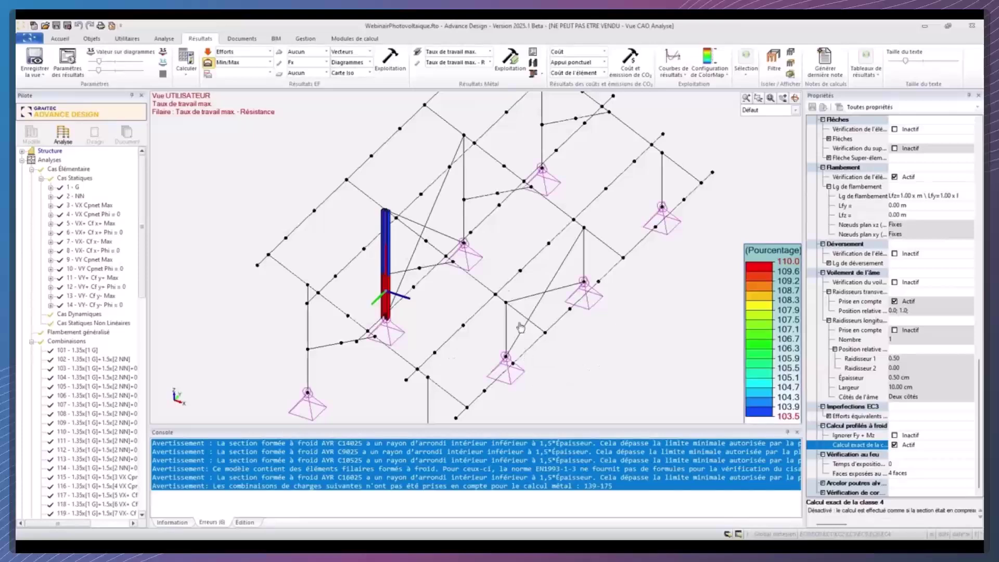
middle_click_drag(511, 277, 399, 265, "shift")
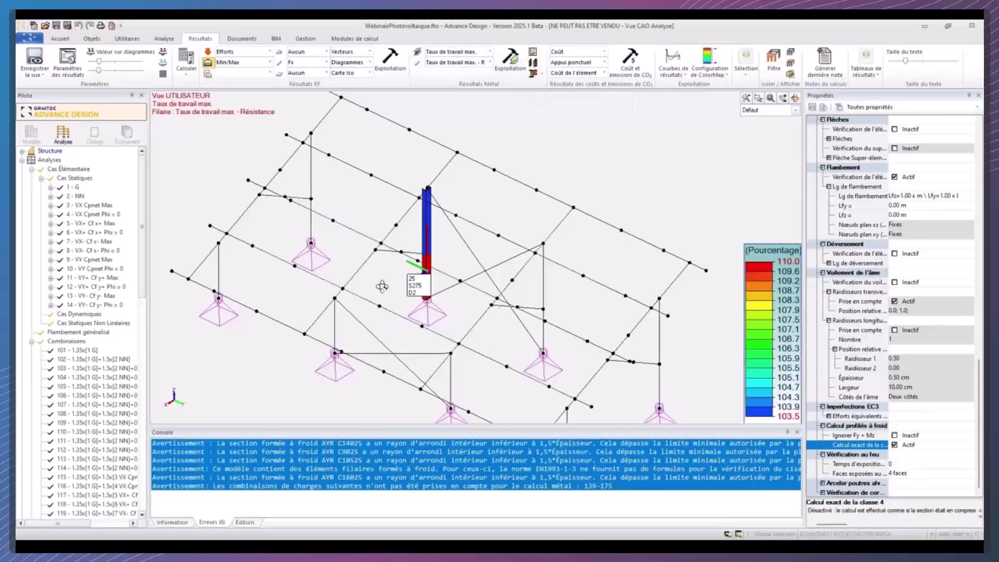
Clear the current selection and measure the rear post's length from its head to its base.
left_click(363, 268, "ctrl")
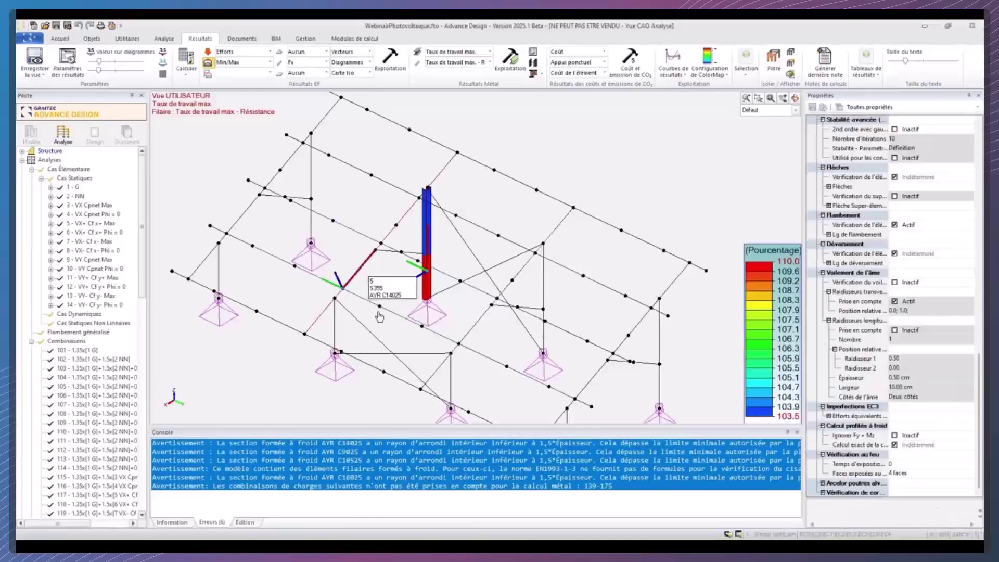
key("Escape")
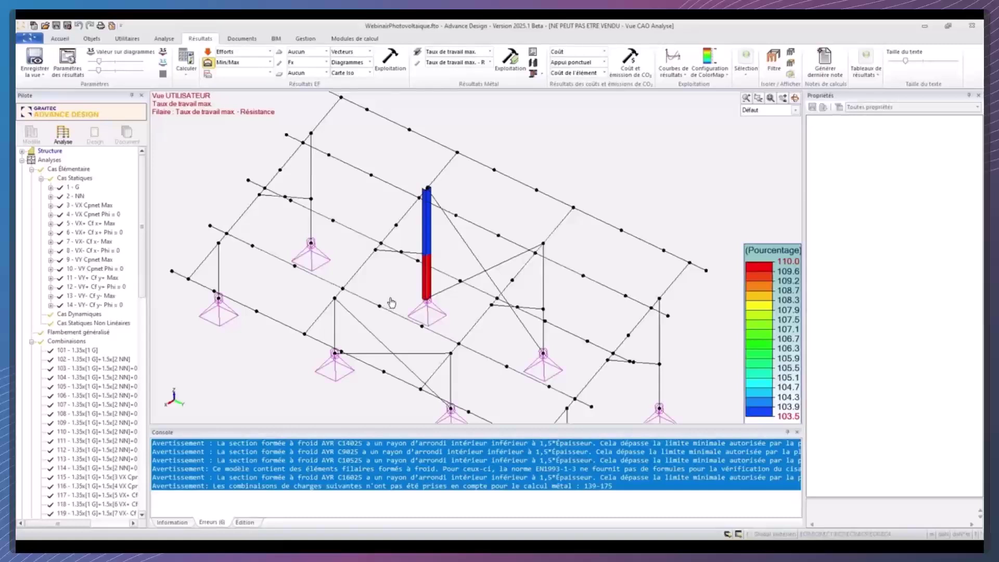
key("alt+d")
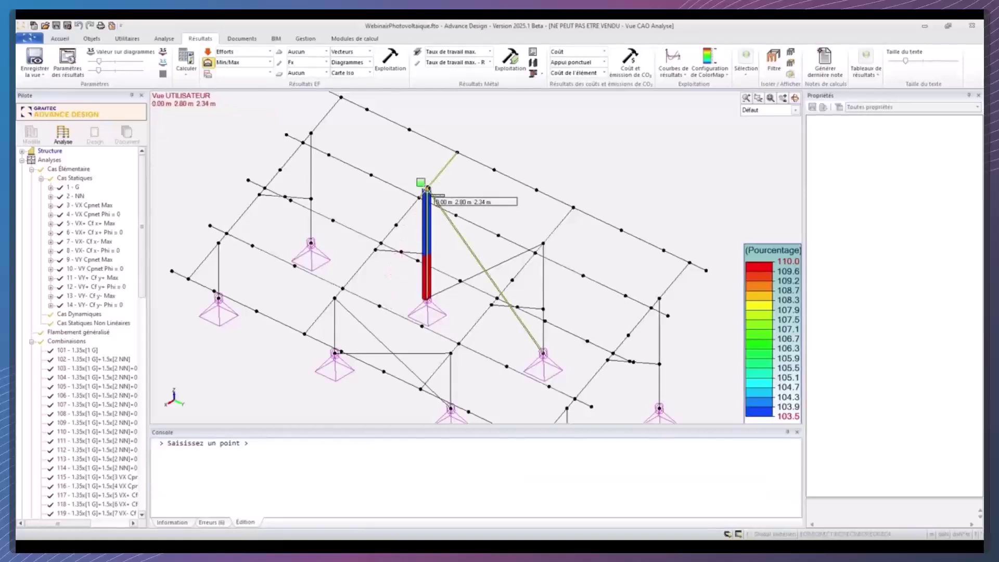
left_click(426, 187)
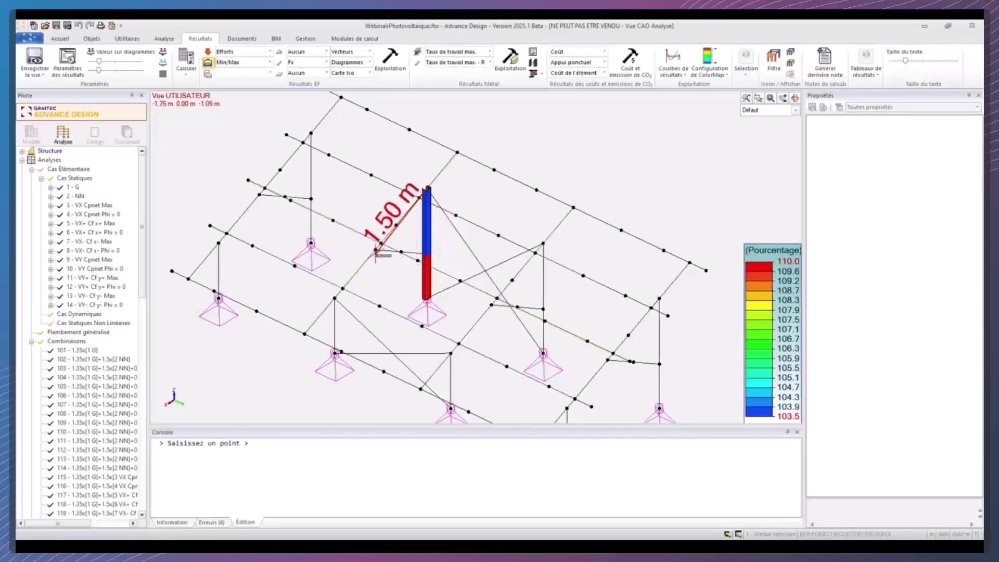
left_click(425, 307)
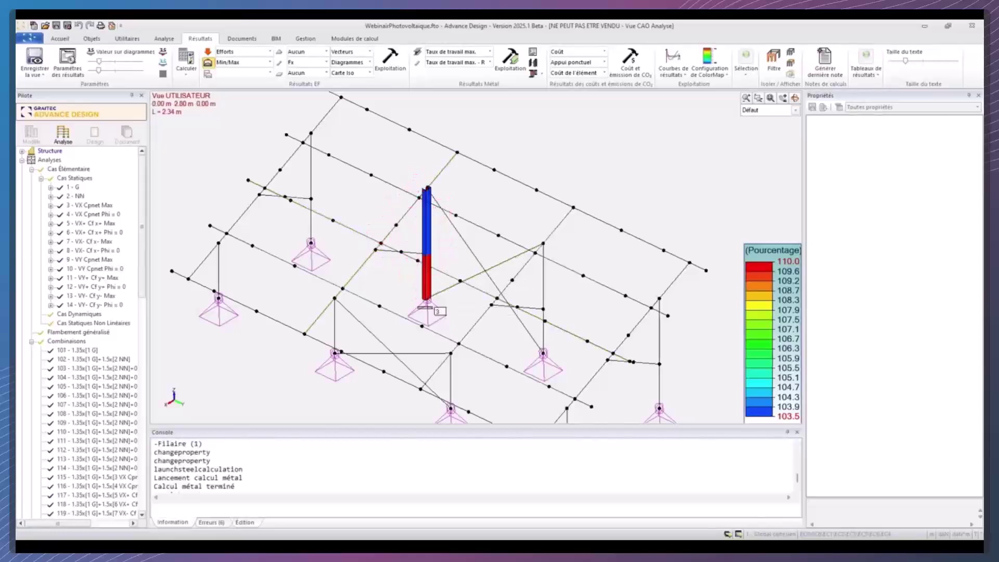
Deactivate the deflection check (Flèches) for the AYR C14025 rafter on top of the two posts.
left_click(353, 275)
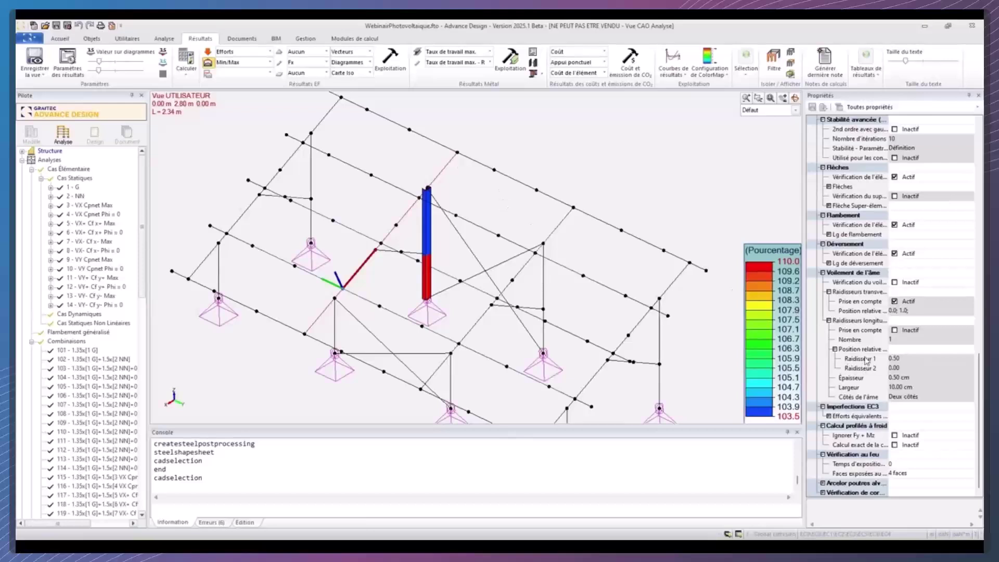
scroll(871, 359, "up", 5)
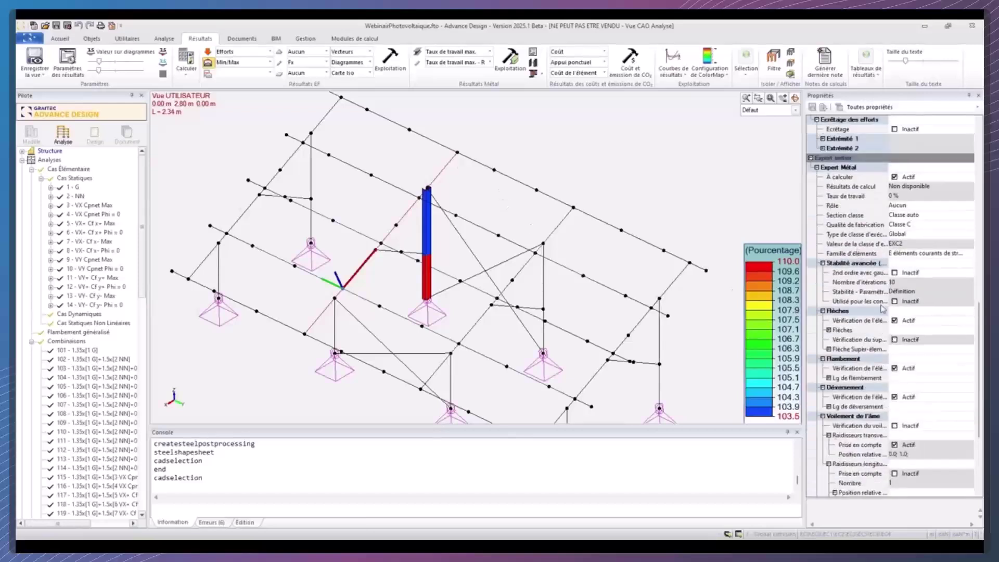
left_click(895, 321)
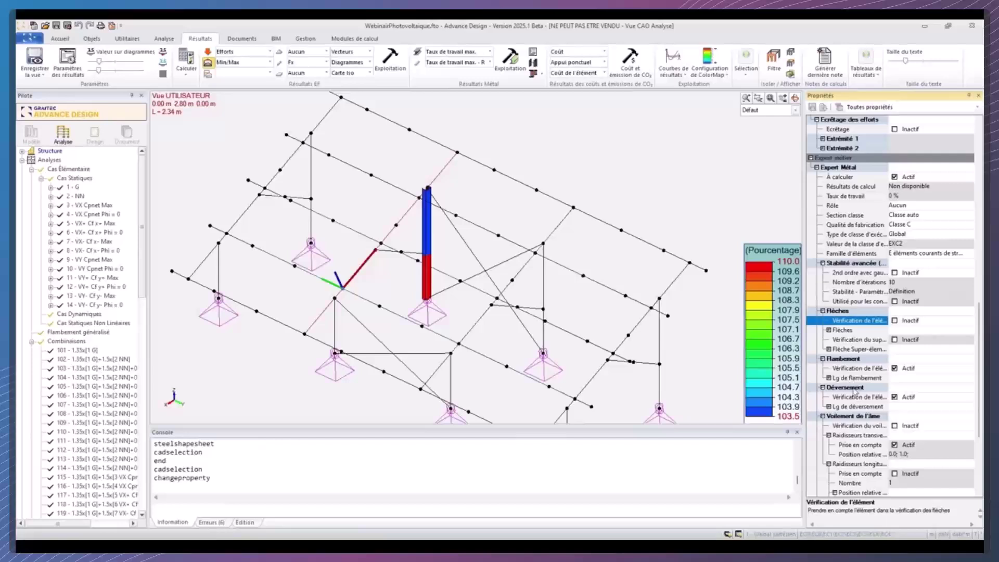
Define the rafter's upper-flange lateral-torsional restraints (Déversement, Aile supérieure) by automatic detection, keeping the length on Calcul auto.
left_click(830, 407)
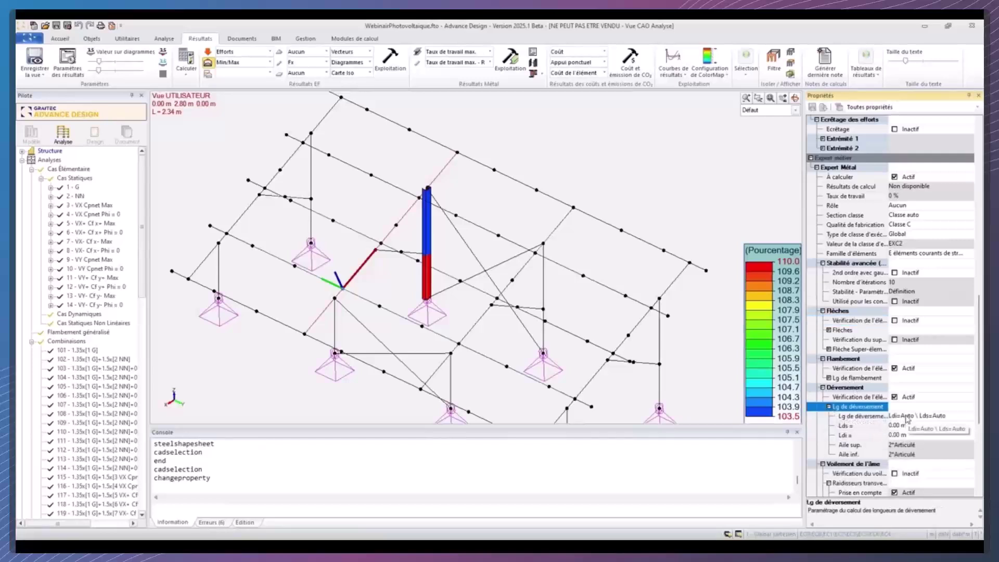
left_click(906, 417)
left_click(894, 416)
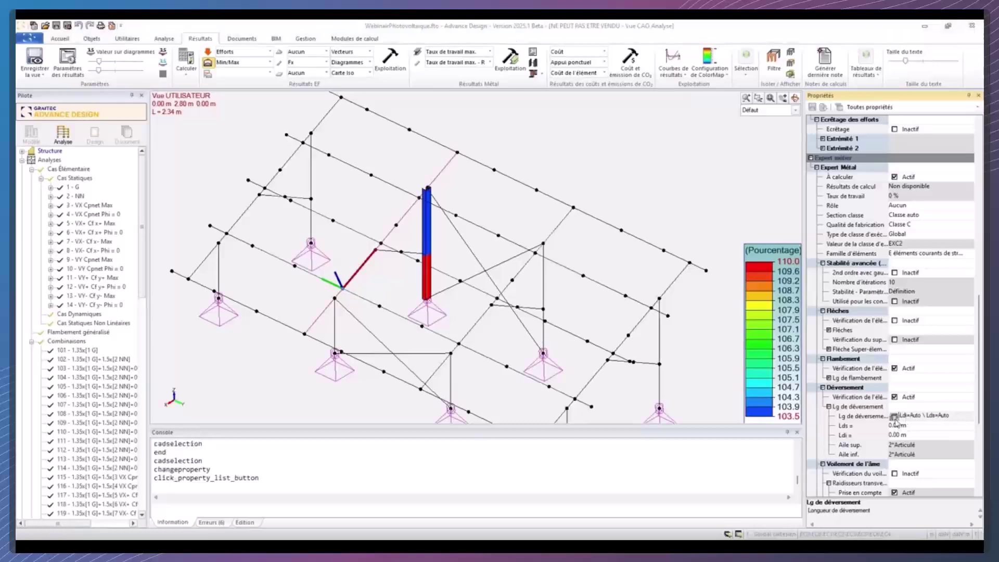
left_click_drag(482, 94, 648, 81)
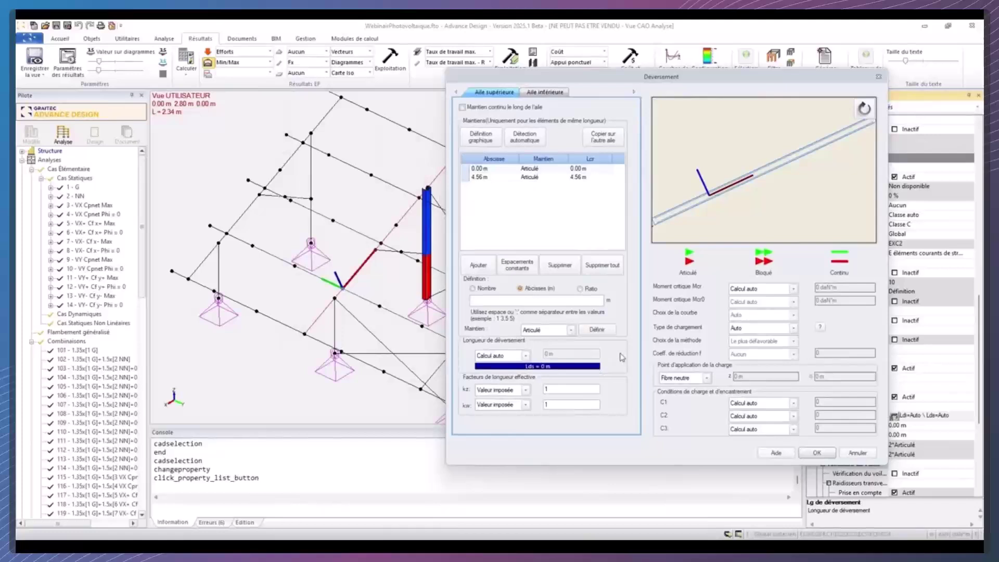
left_click(508, 358)
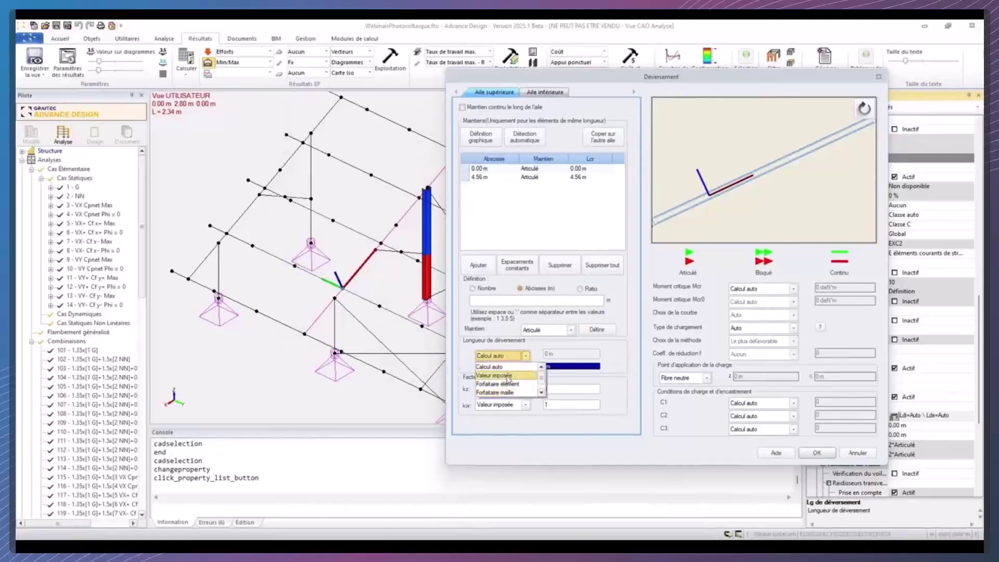
left_click(629, 357)
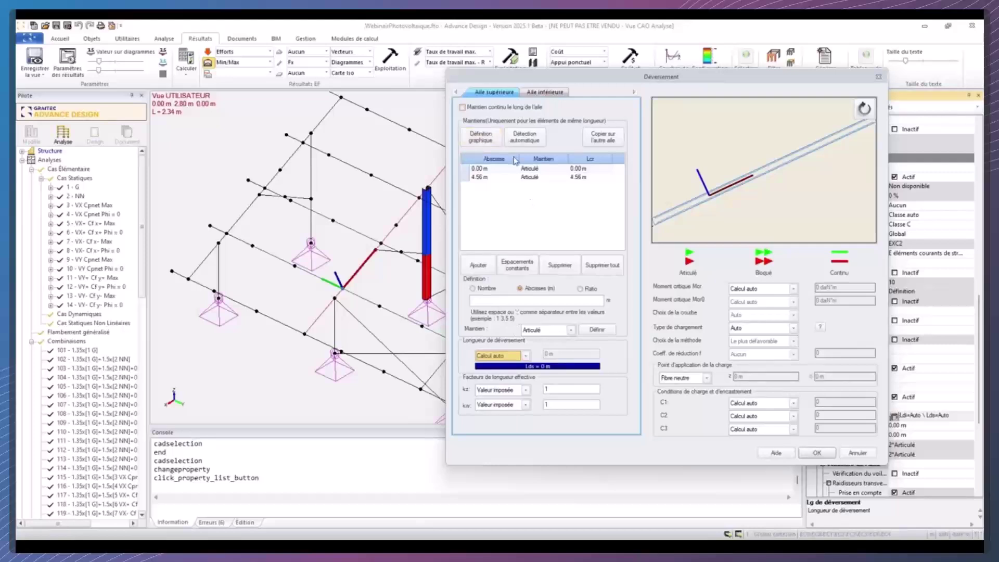
left_click_drag(574, 78, 612, 71)
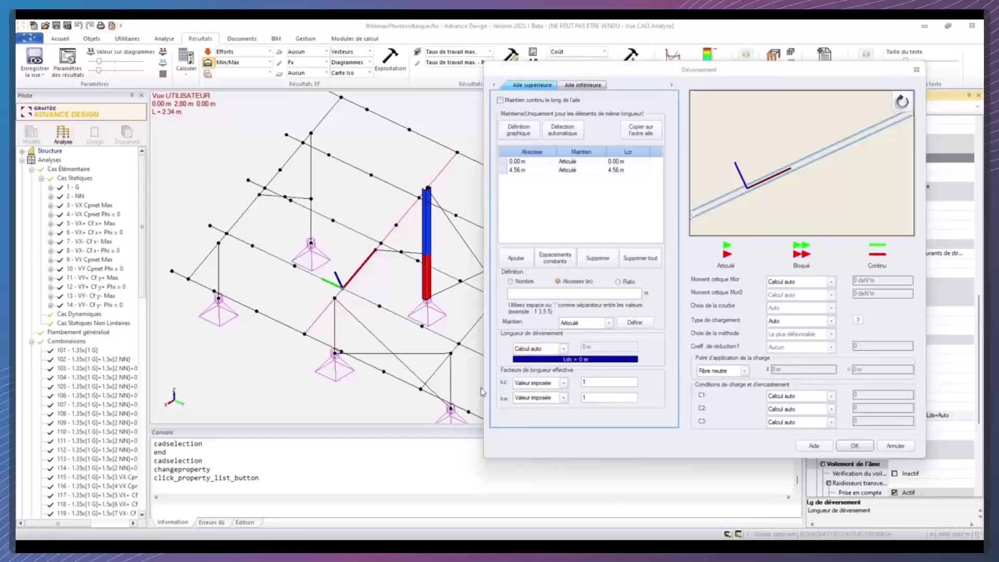
left_click(563, 130)
left_click_drag(715, 193, 833, 188)
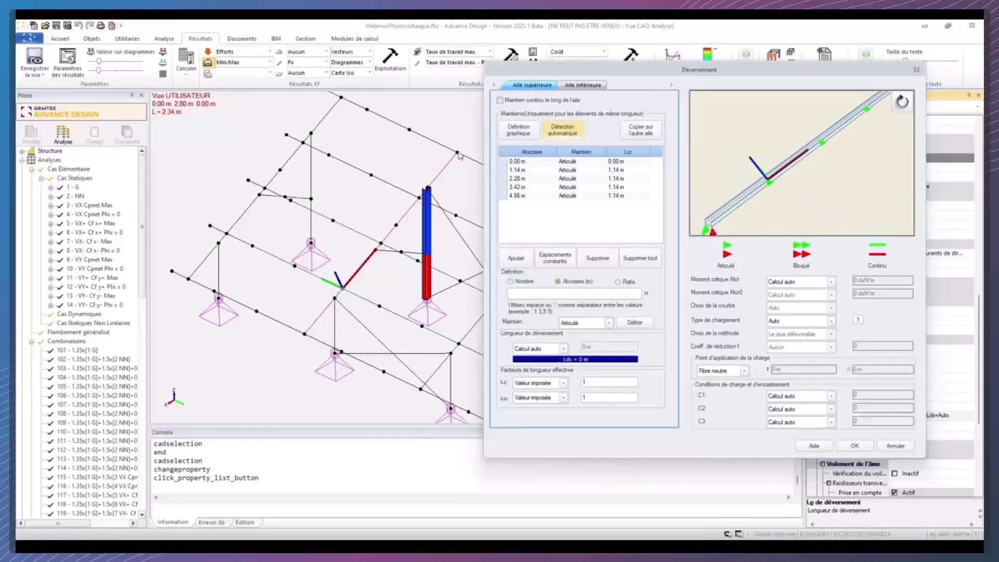
left_click_drag(802, 198, 800, 194)
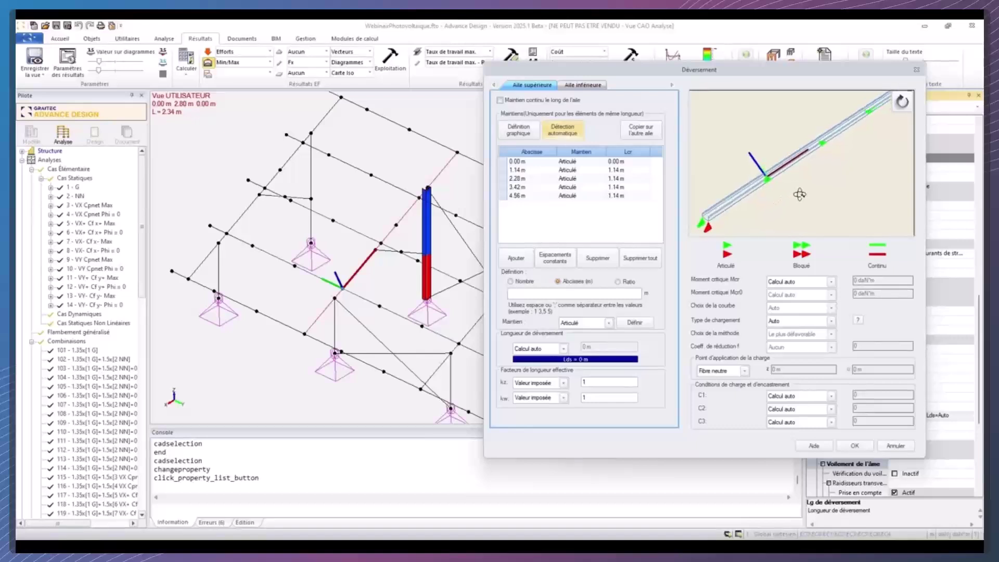
Define the rafter's lower-flange restraints graphically at the front post head, brace joint and rear post head (0.90, 2.11 and 3.66 m), and accept the restraint settings.
left_click(583, 86)
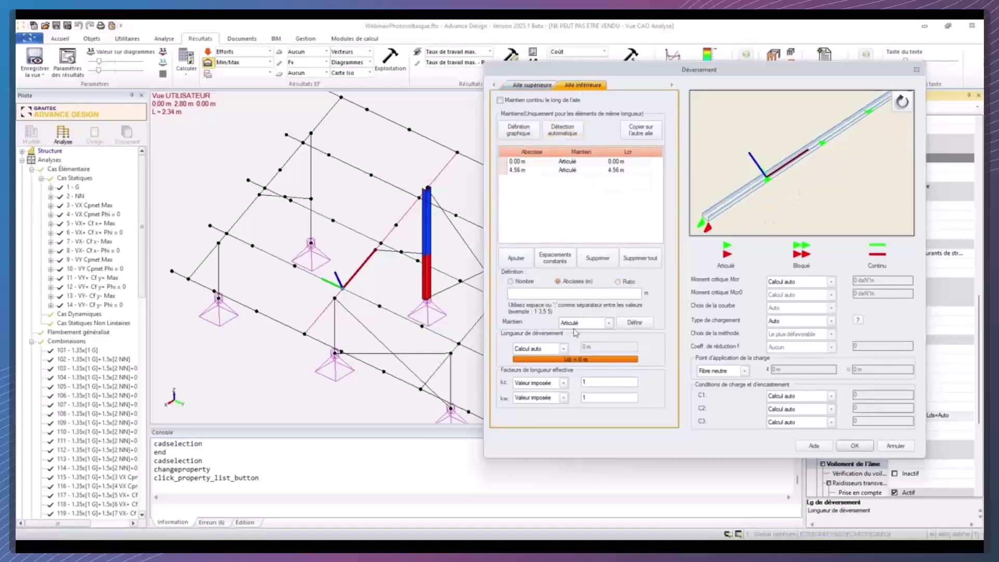
left_click(571, 136)
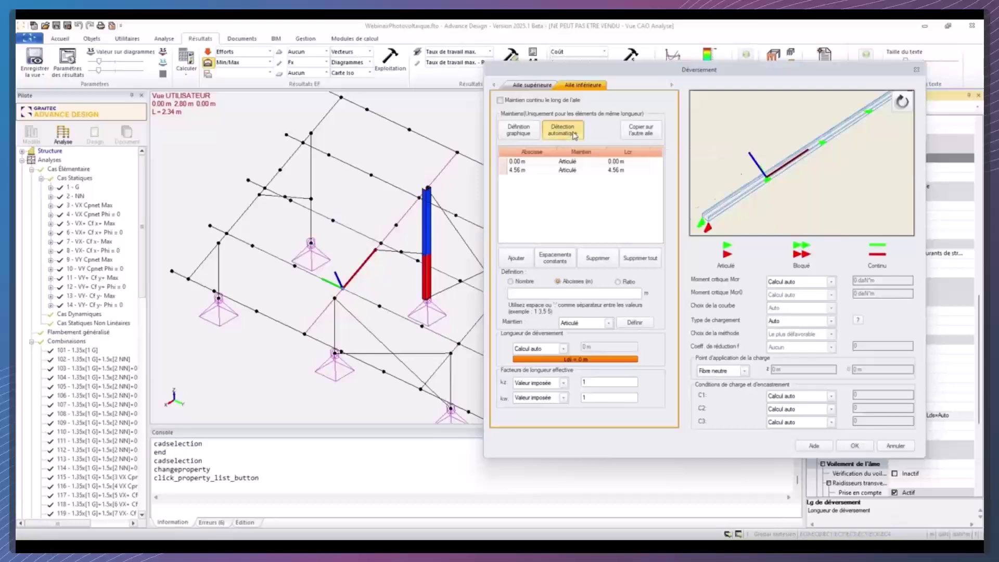
left_click(622, 261)
left_click(677, 293)
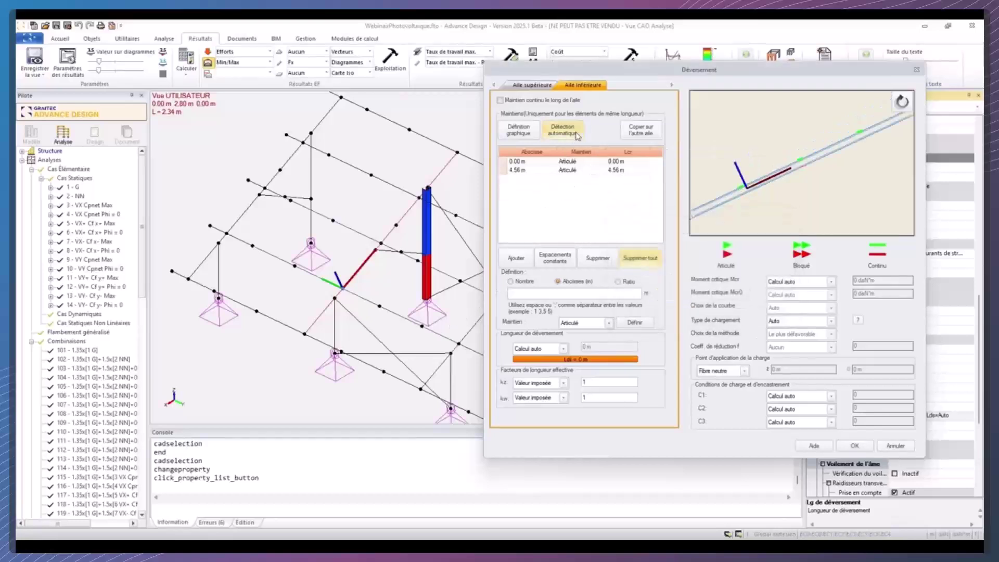
left_click(527, 137)
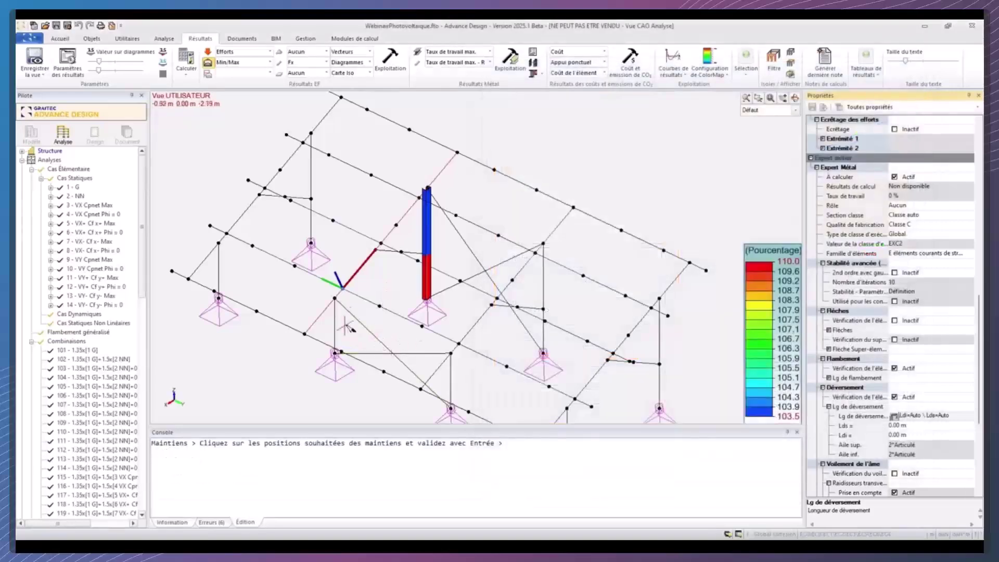
left_click(341, 310)
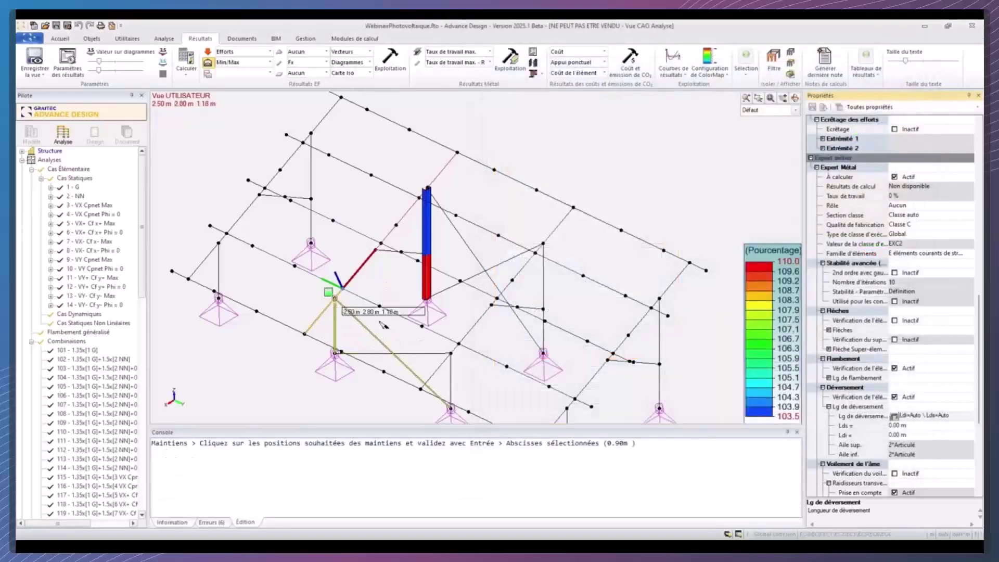
left_click(382, 252)
left_click(430, 189)
key("Return")
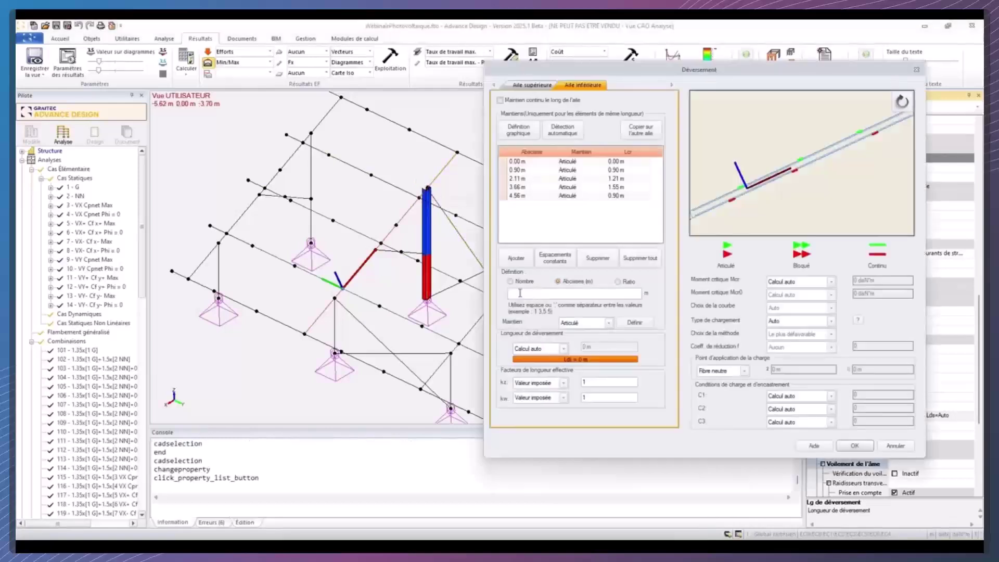
left_click_drag(790, 182, 812, 186)
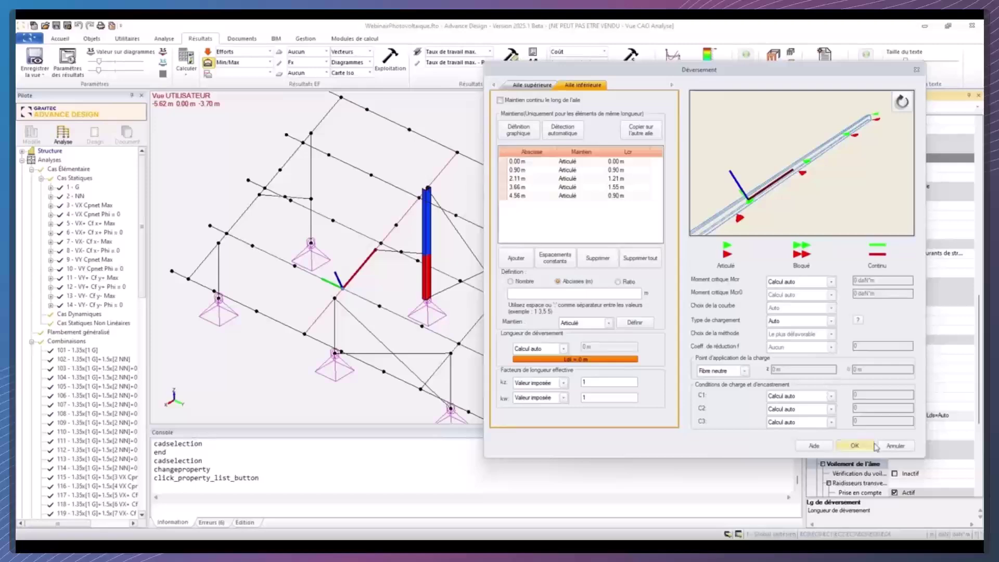
left_click(856, 446)
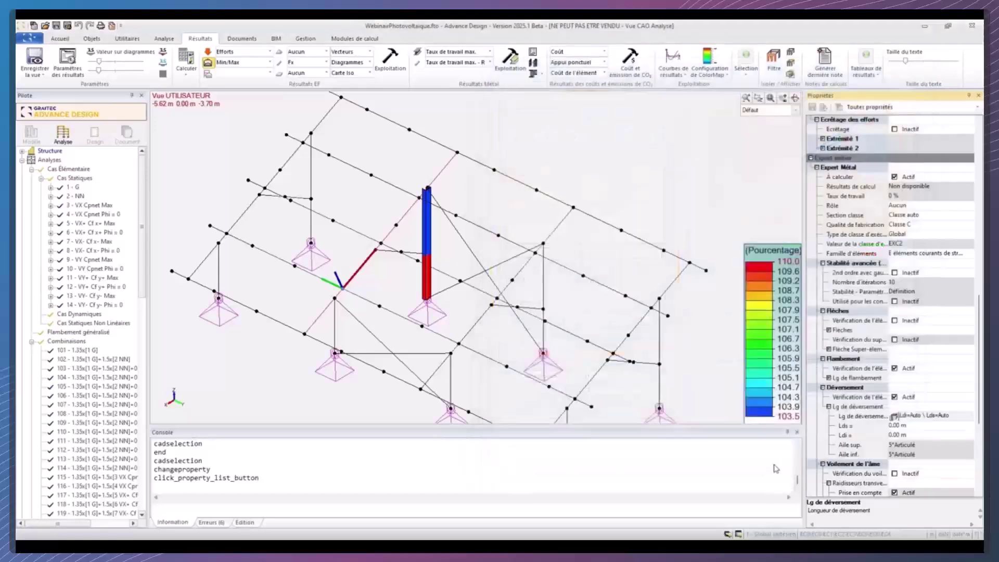
Set the rafter's buckling lengths to an imposed value of 1.54 m for Lfz and Lg déversement (Aile supérieure) for Lfy.
left_click(829, 378)
left_click(899, 391)
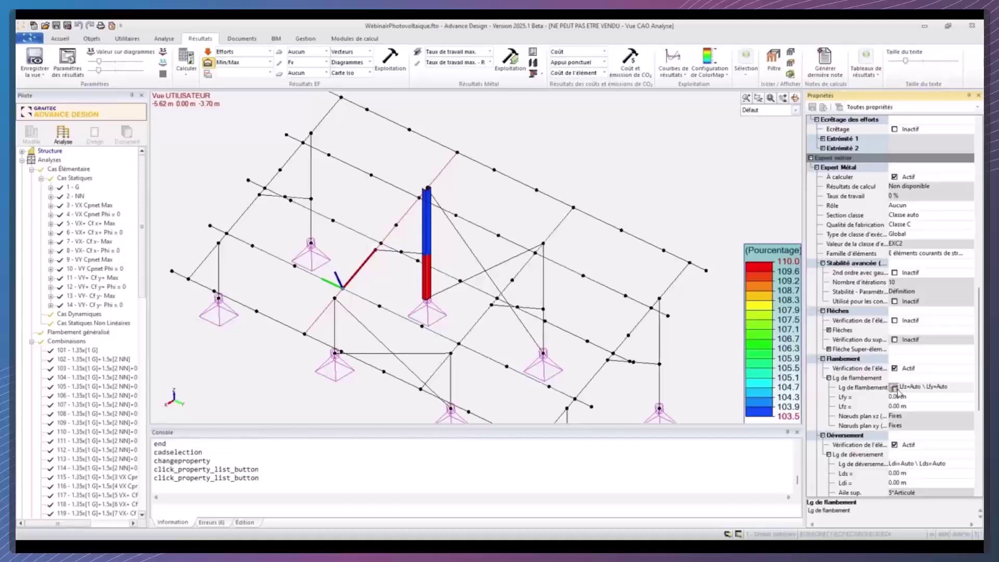
left_click(894, 388)
left_click_drag(503, 132, 696, 125)
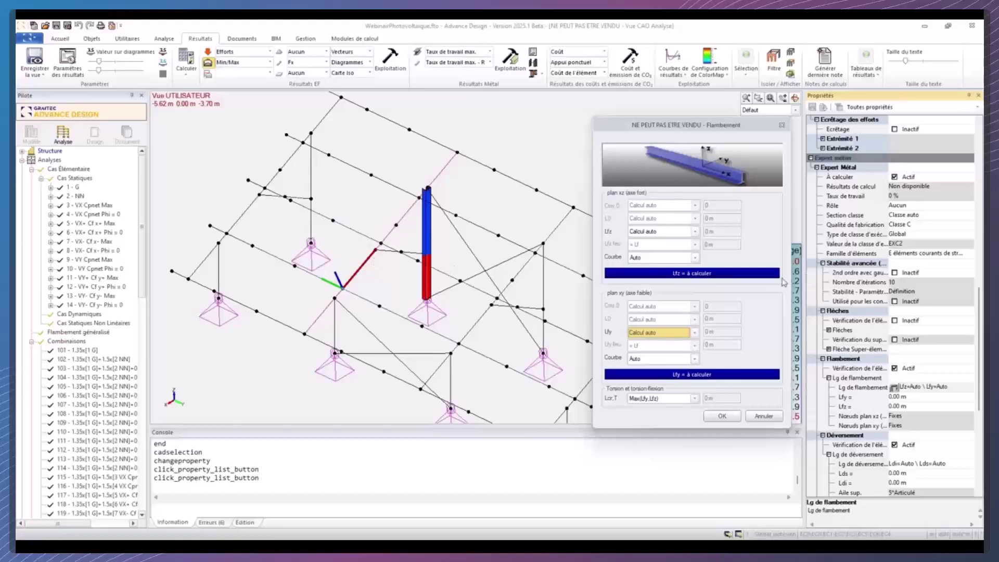
left_click(660, 233)
left_click(650, 251)
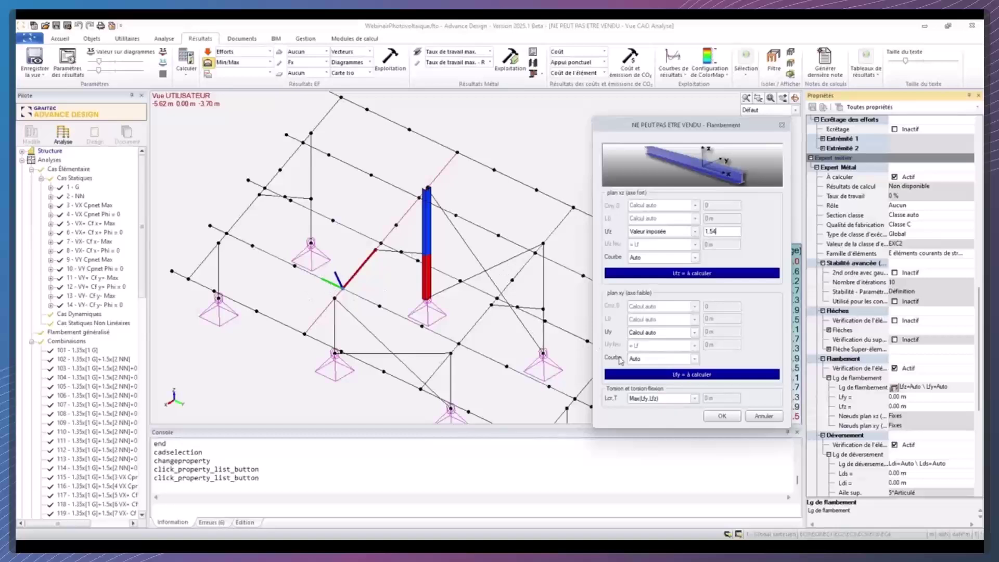
left_click(664, 333)
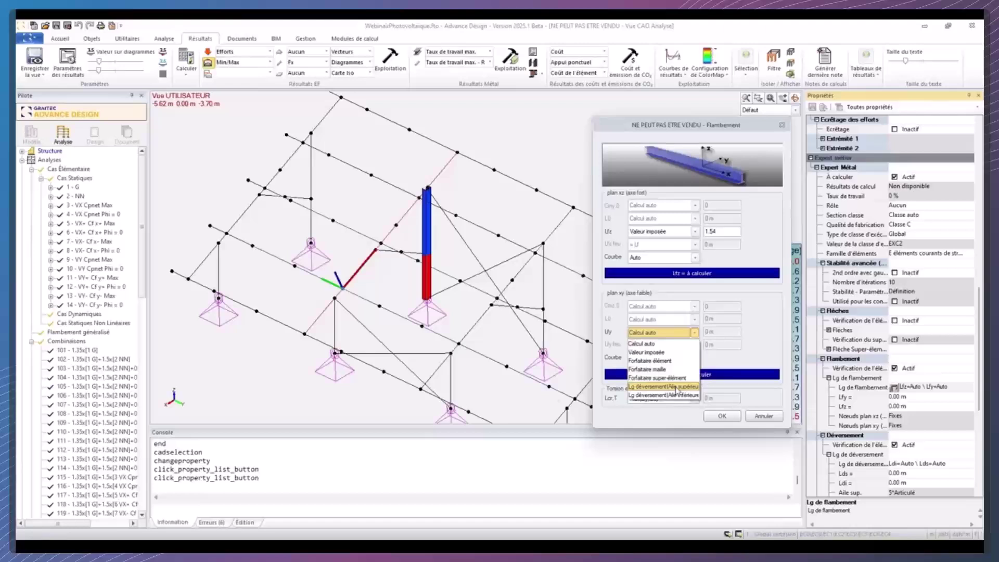
left_click(676, 387)
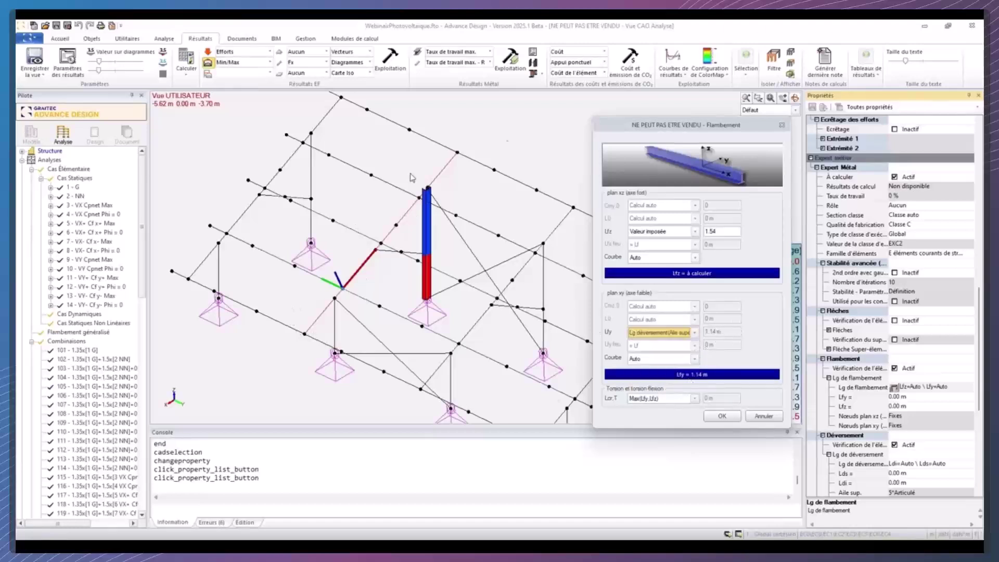
left_click(724, 417)
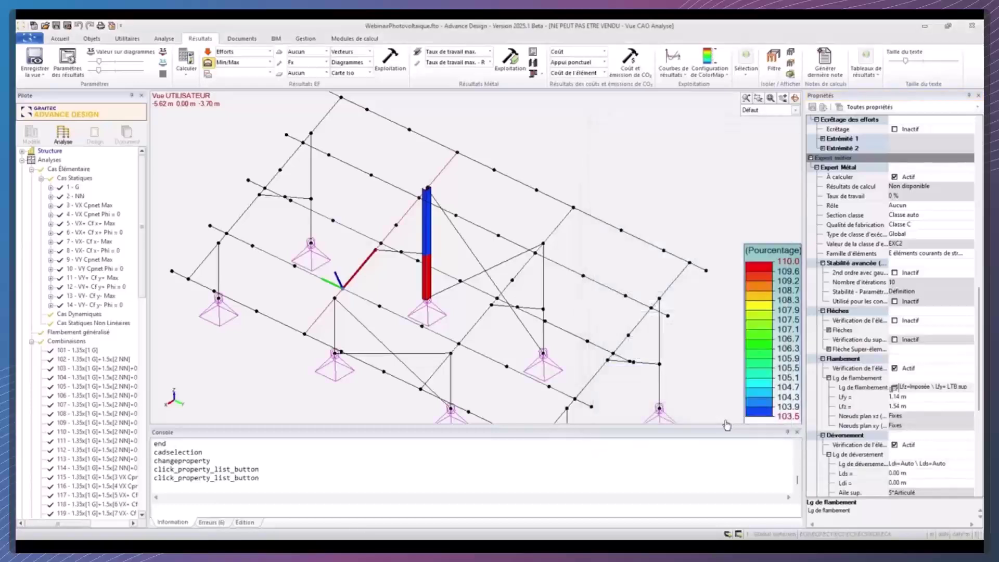
Rerun the steel calculation (Calcul Métal) and display the resistance work ratios on the rafter.
left_click(186, 72)
left_click(213, 158)
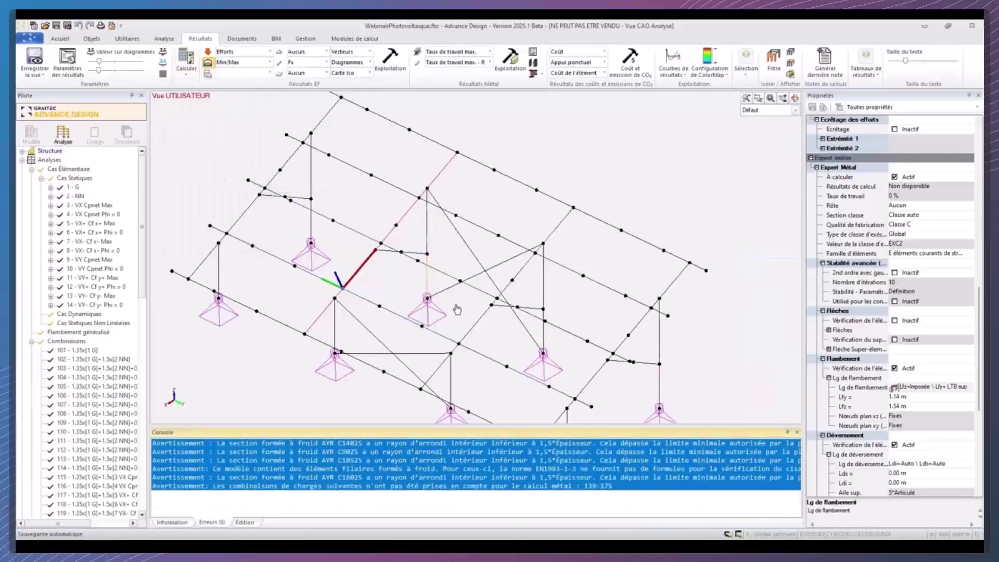
left_click(499, 70)
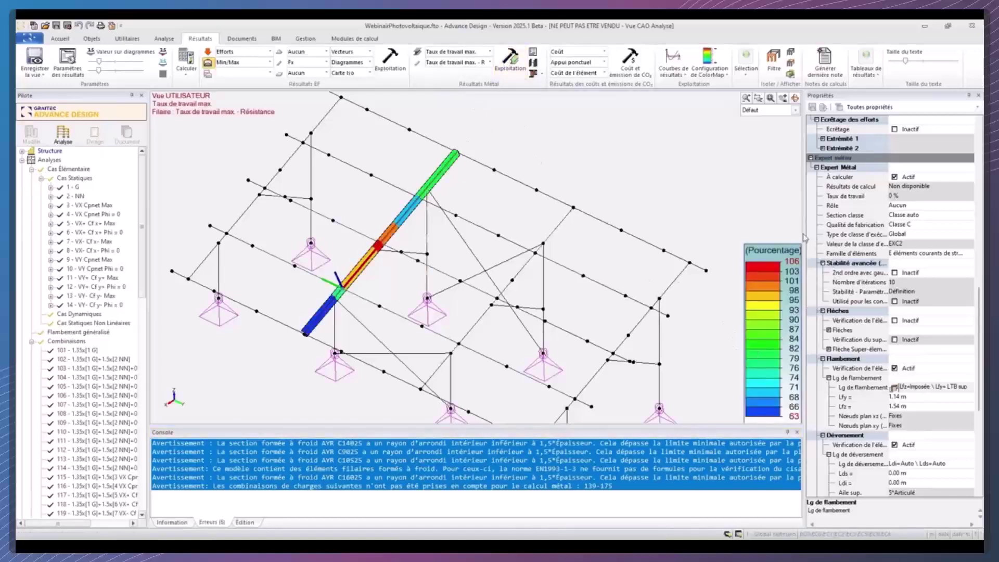
Examine the rafter's cold-formed resistance checks (Résistance CFD) in its profile sheet, down to buckling, lateral-torsional buckling and combined bending and axial force.
mouse_move(393, 252)
left_click(533, 52)
left_click(431, 156)
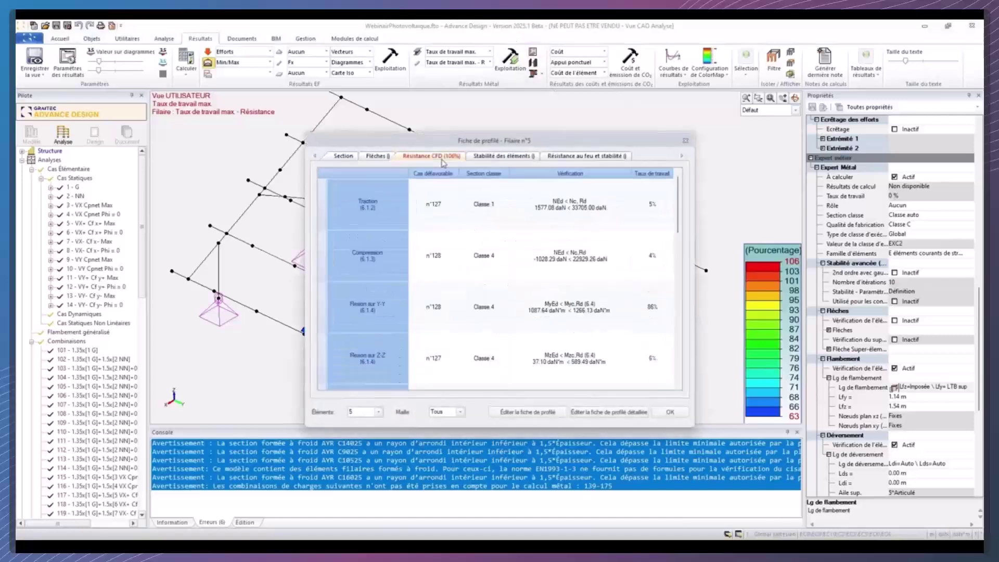
scroll(580, 336, "down", 3)
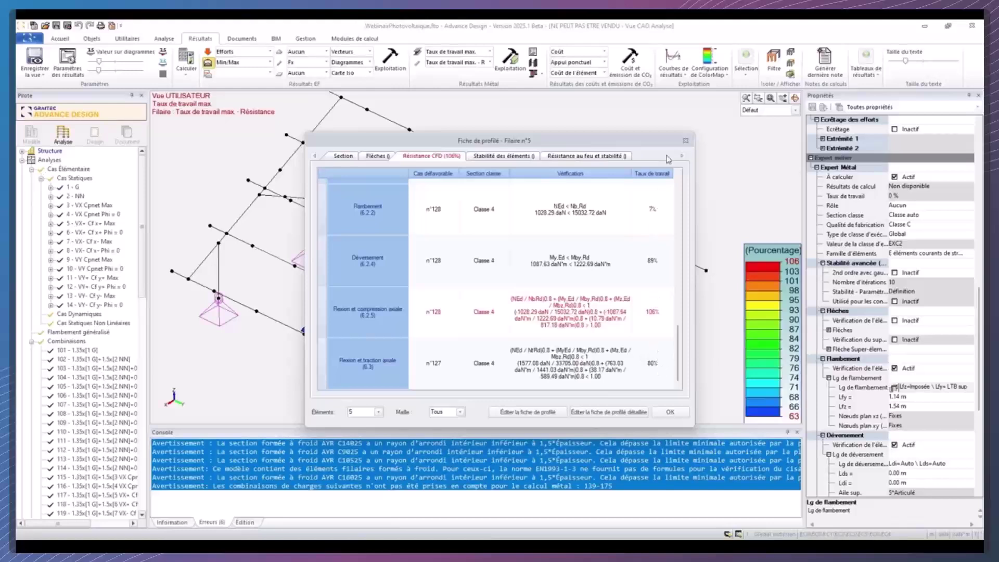
left_click(685, 142)
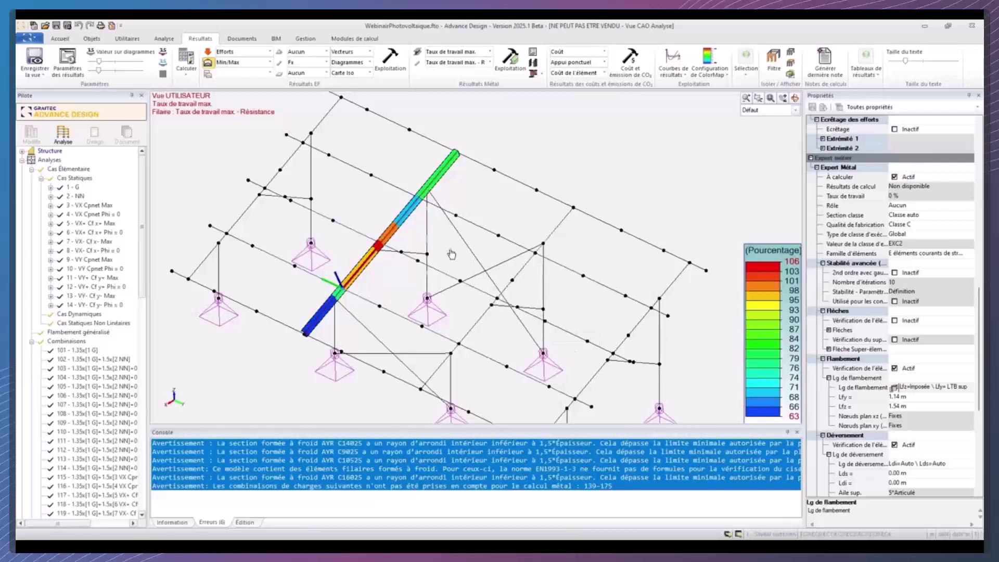
Select the front purlin and all identical purlins, and deactivate their deflection verification (Flèches) in the steel design properties.
key("Escape")
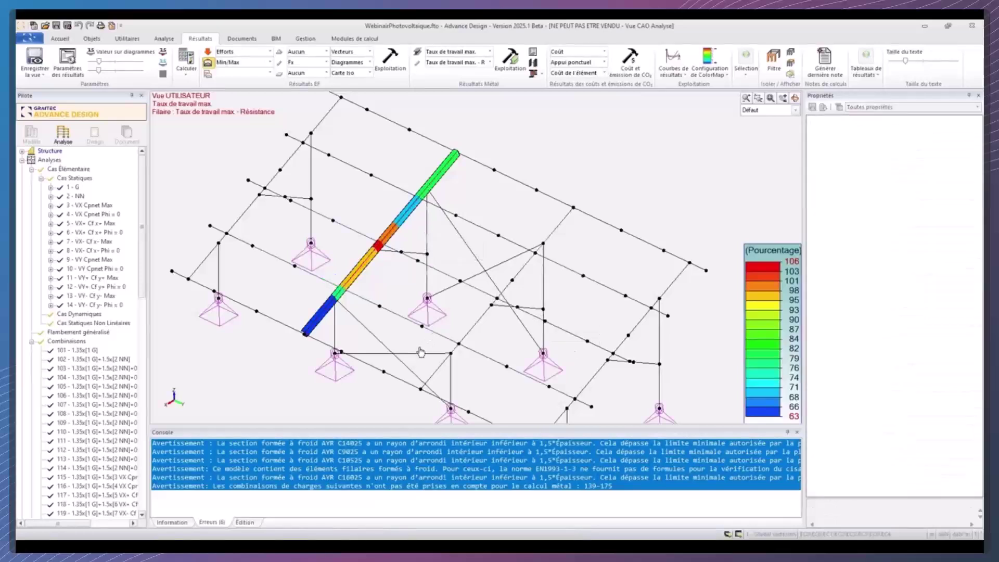
left_click(287, 327)
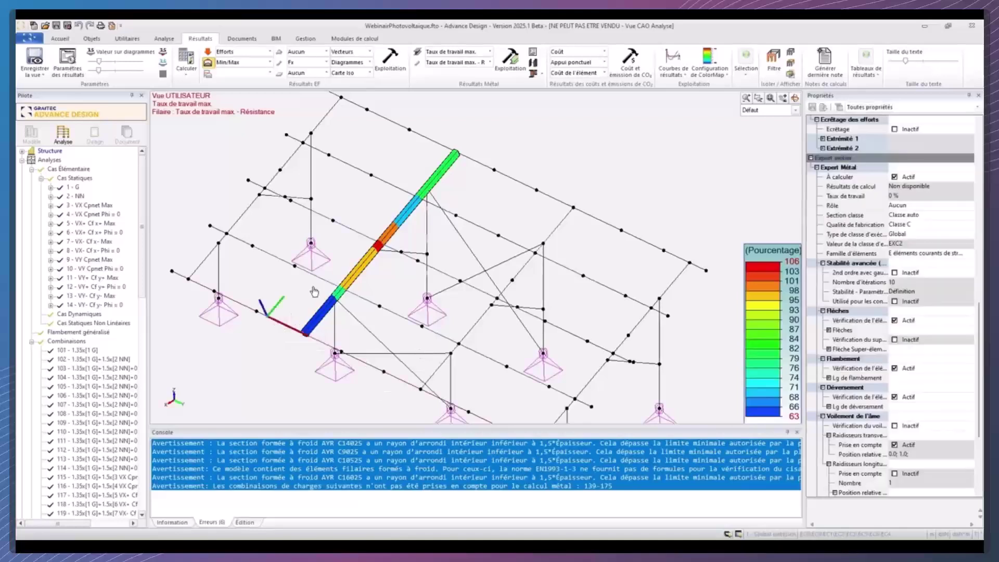
right_click(287, 327)
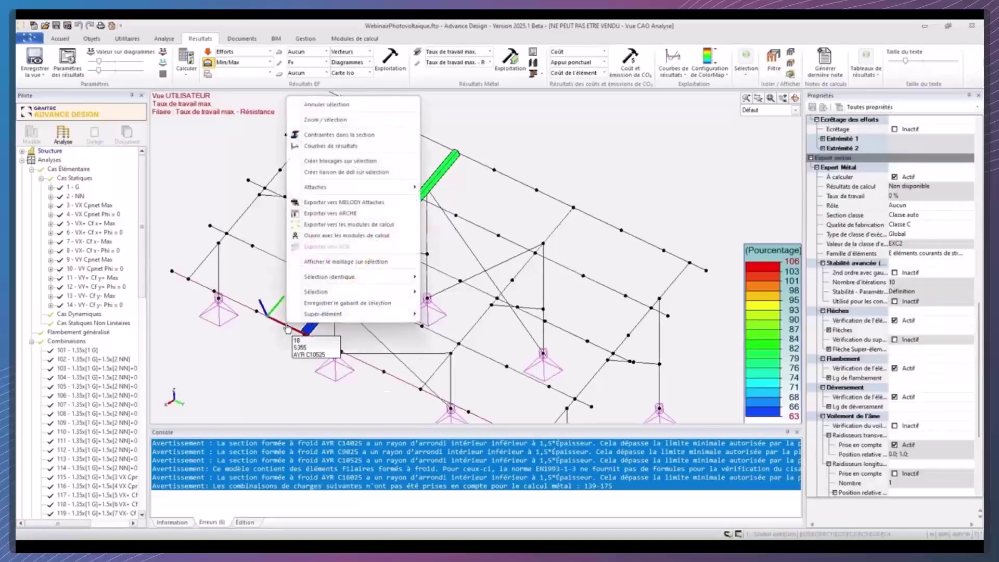
mouse_move(354, 277)
left_click(466, 279)
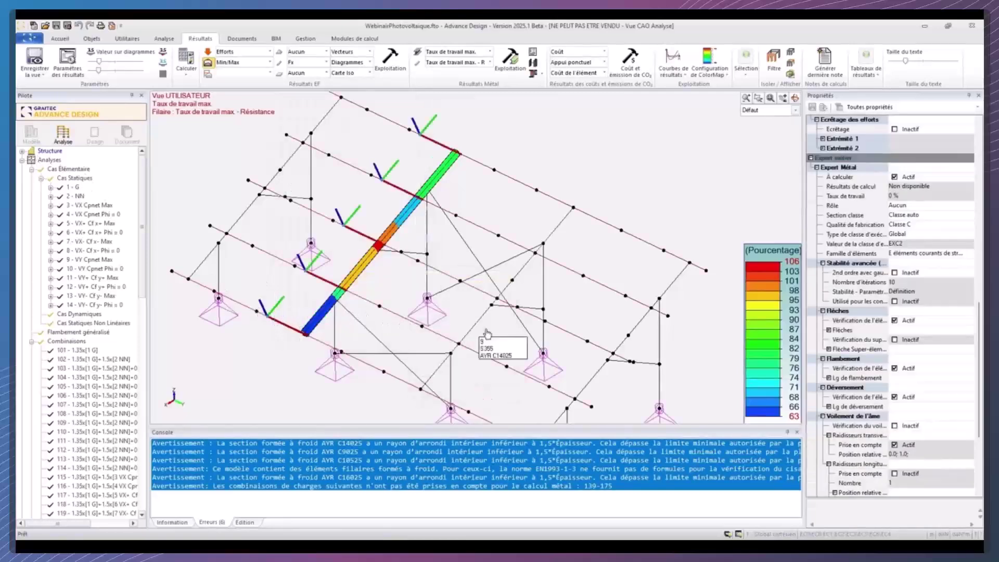
left_click(895, 321)
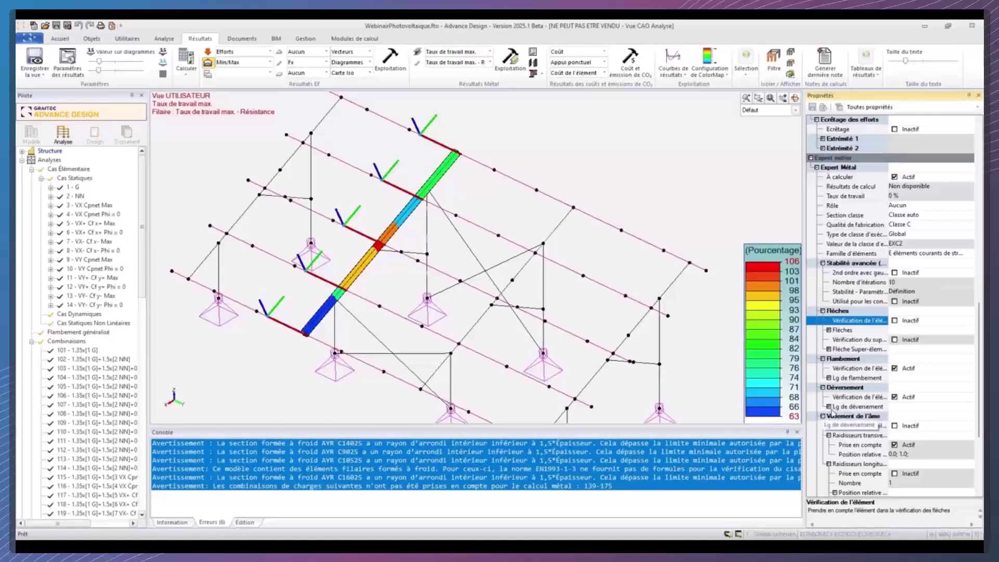
Open the purlins' lateral-torsional buckling (Déversement) settings and apply a continuous restraint along the upper flange.
left_click(829, 407)
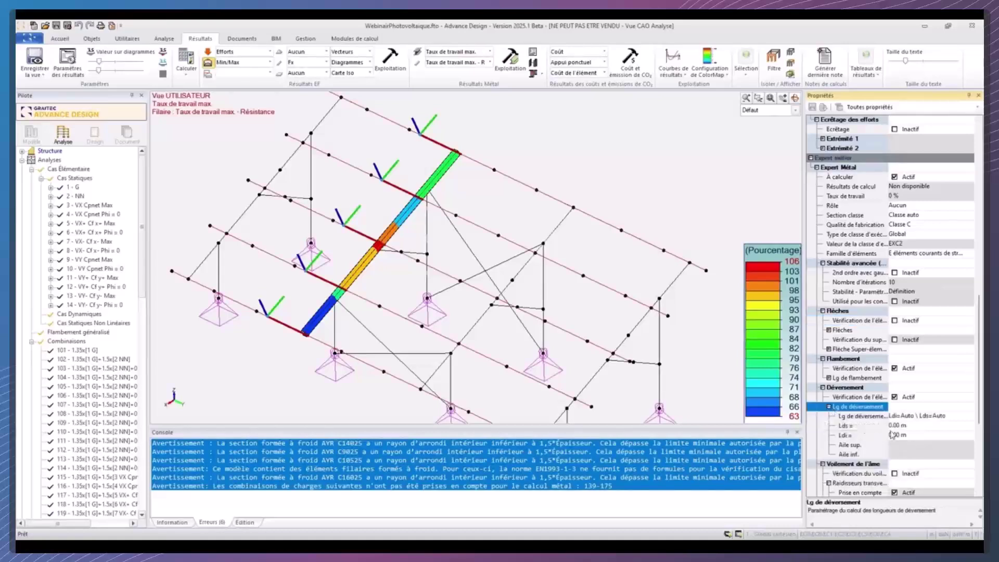
left_click(915, 418)
left_click(894, 416)
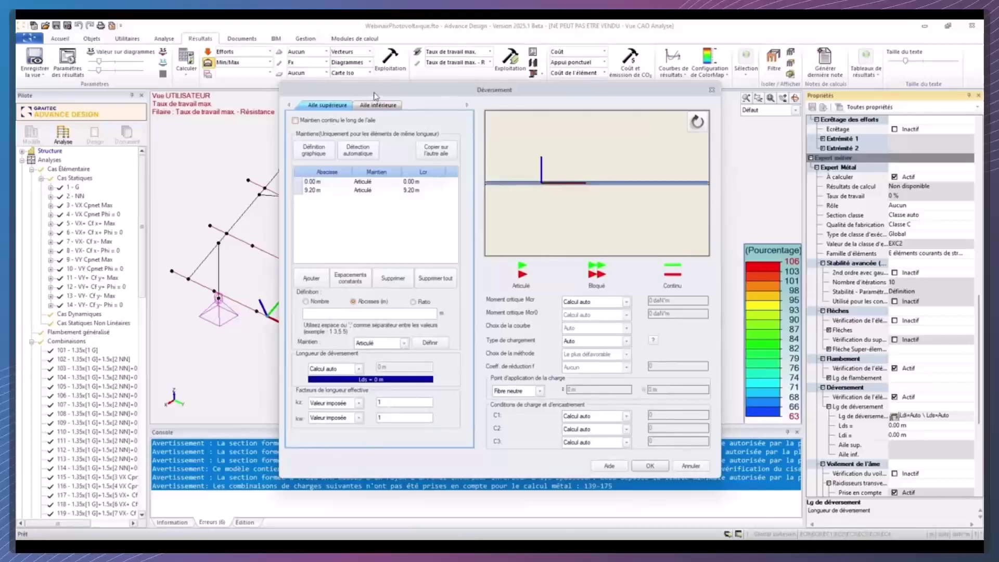
left_click_drag(374, 96, 420, 83)
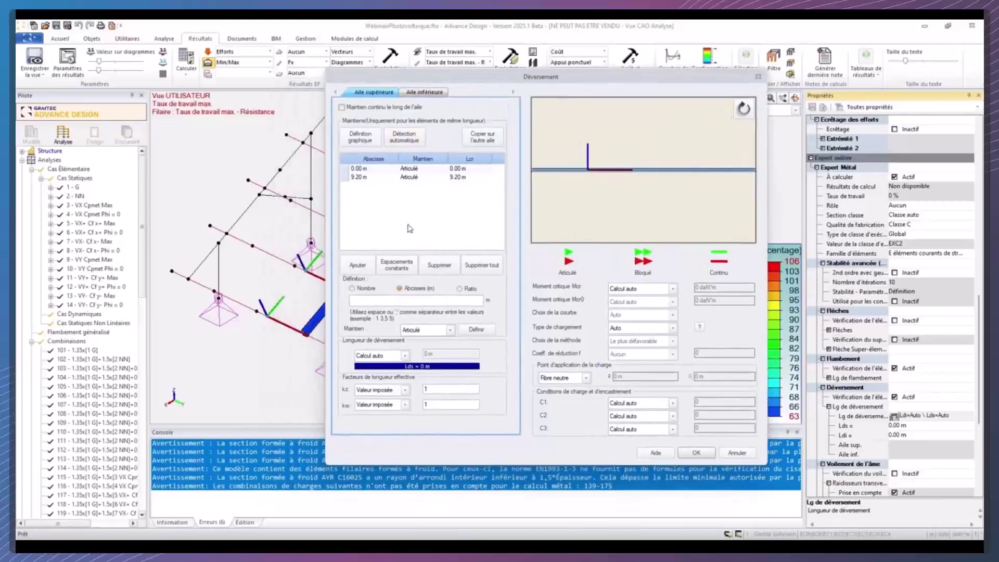
left_click(382, 110)
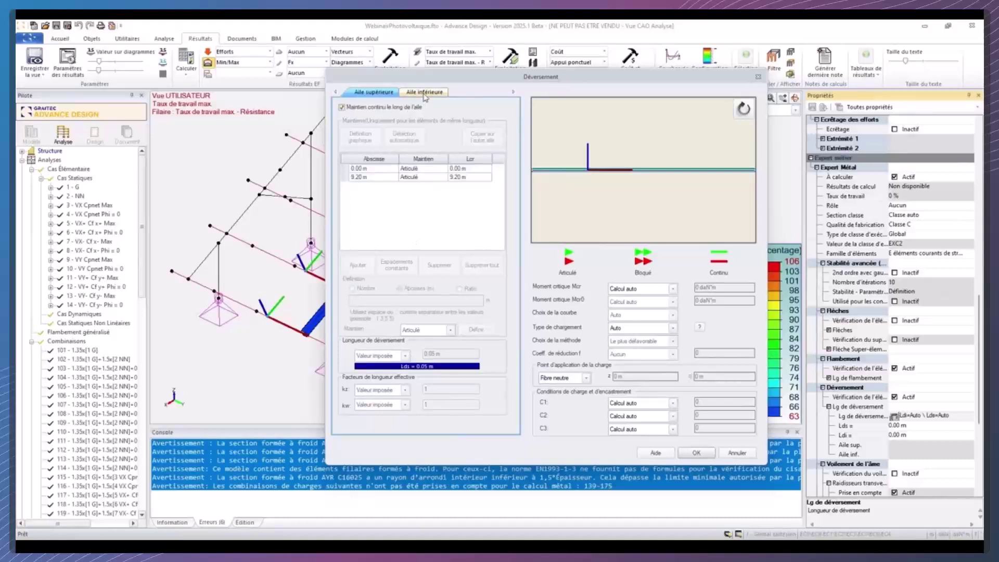
Detect the lower-flange restraints (Aile inférieure) of the purlins automatically and accept the lateral-torsional buckling settings.
left_click(425, 94)
left_click(408, 147)
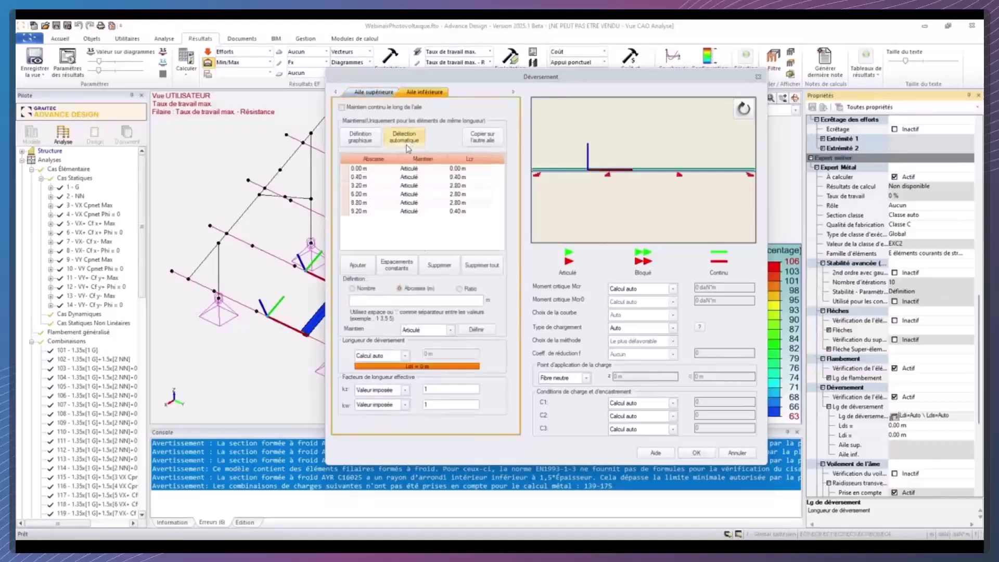
left_click_drag(547, 79, 723, 74)
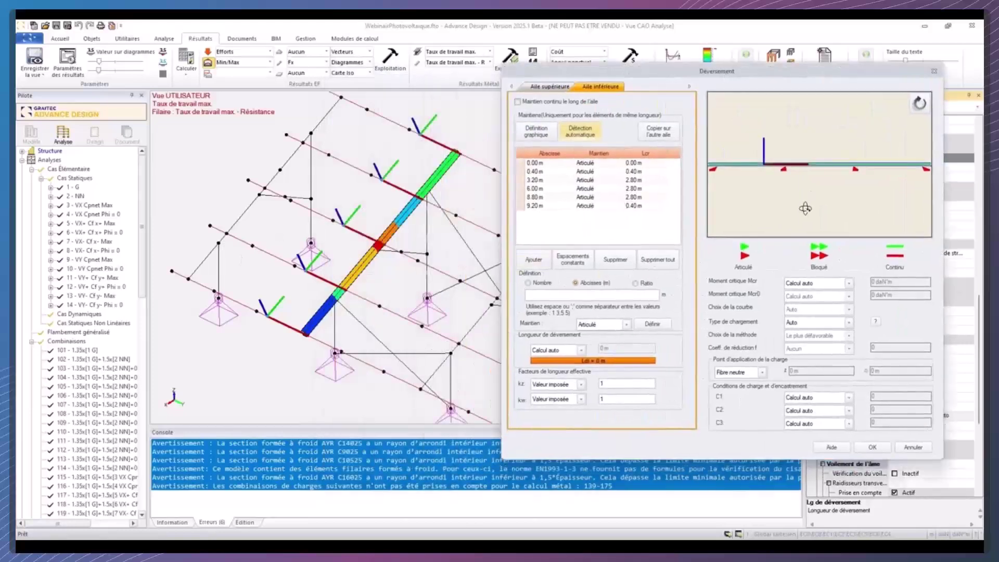
left_click(873, 445)
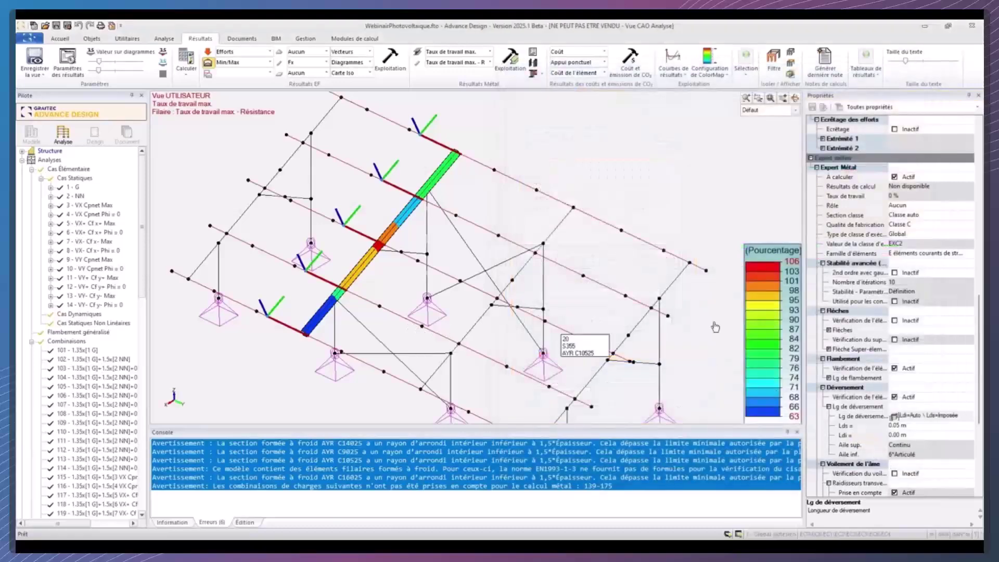
Set the purlins' buckling lengths to an imposed value of 2.8 m for Lfz and Lg déversement (Aile inférieure) for Lfy.
left_click(829, 378)
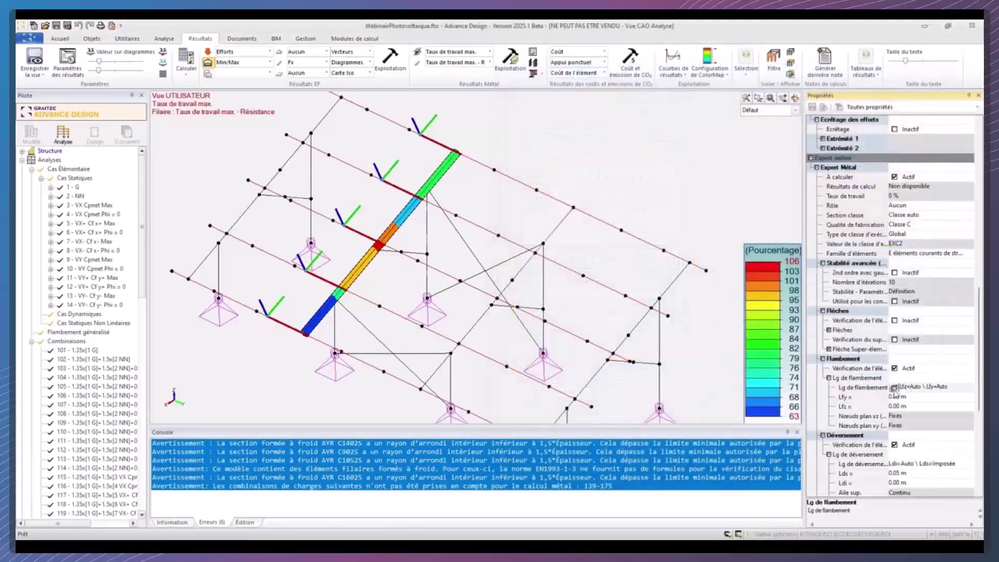
left_click(895, 388)
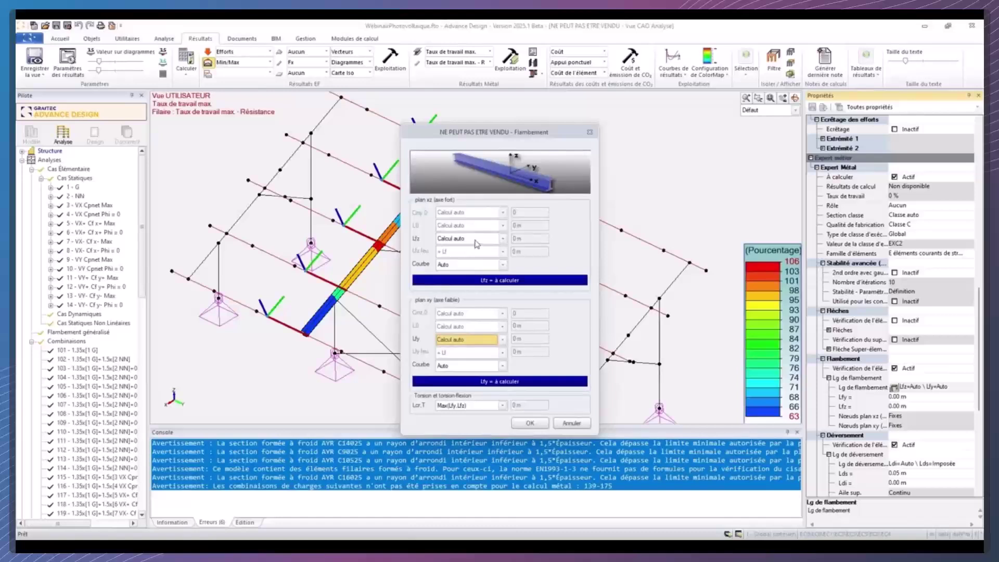
left_click(480, 244)
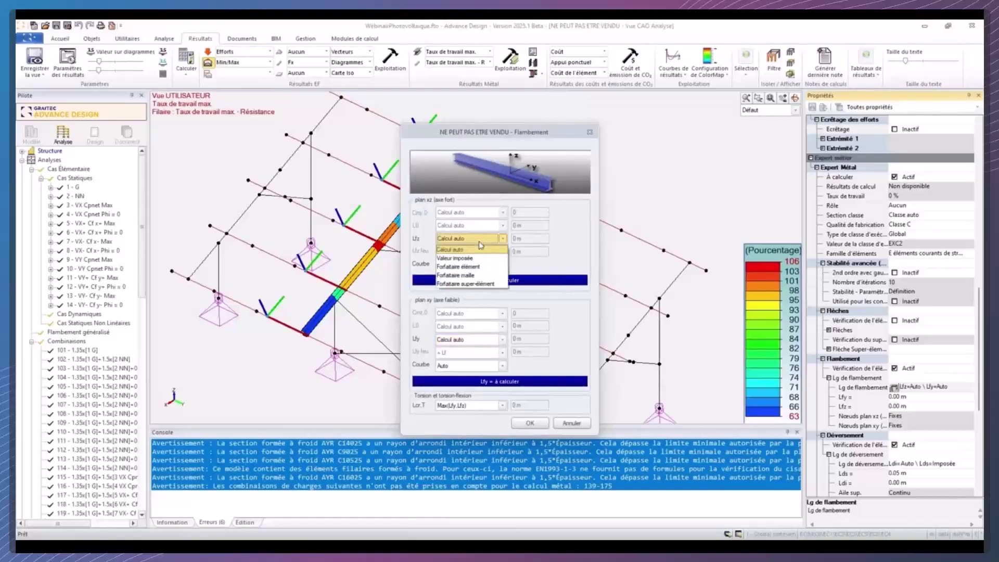
left_click(473, 258)
type("2.8")
left_click(475, 339)
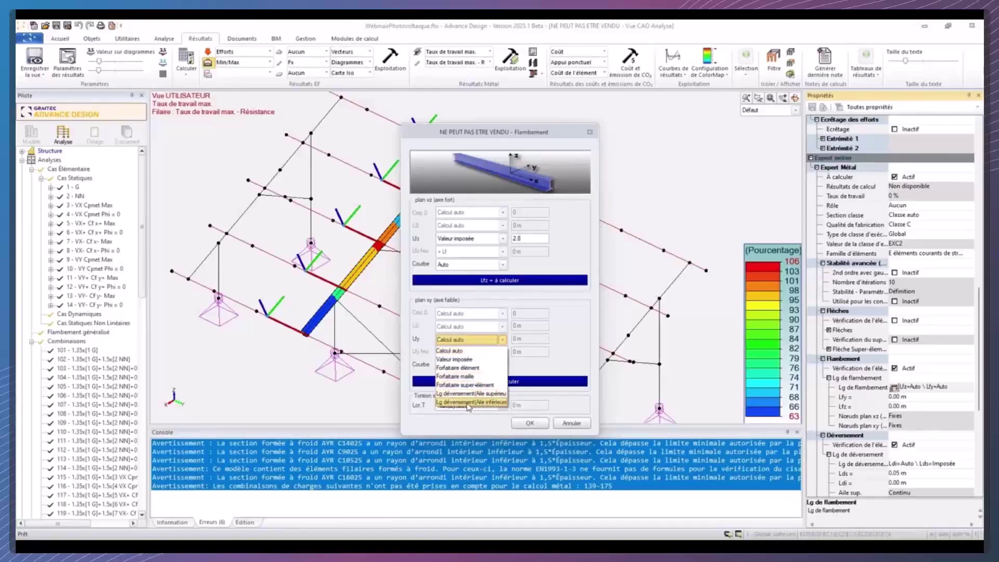
left_click(468, 403)
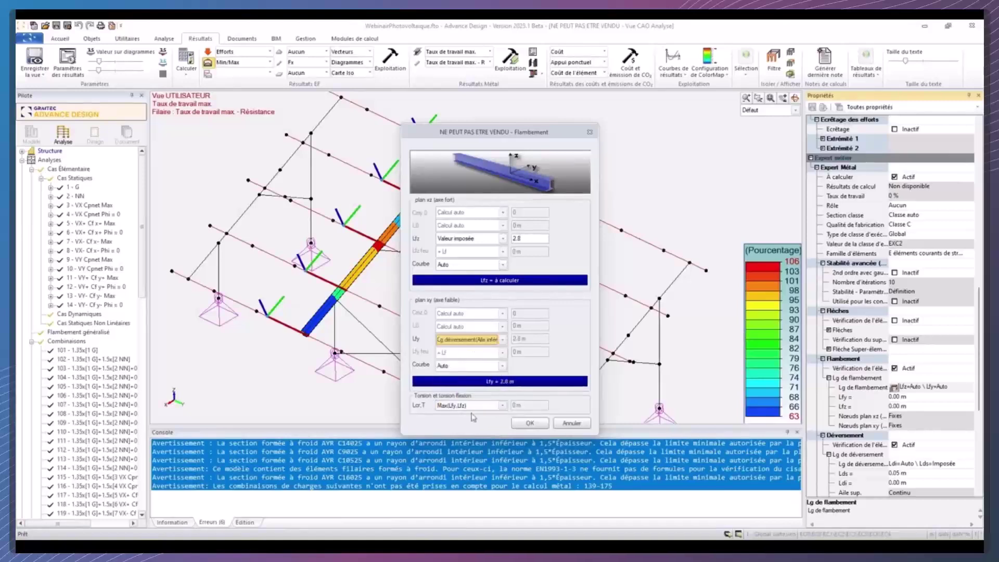
left_click(529, 423)
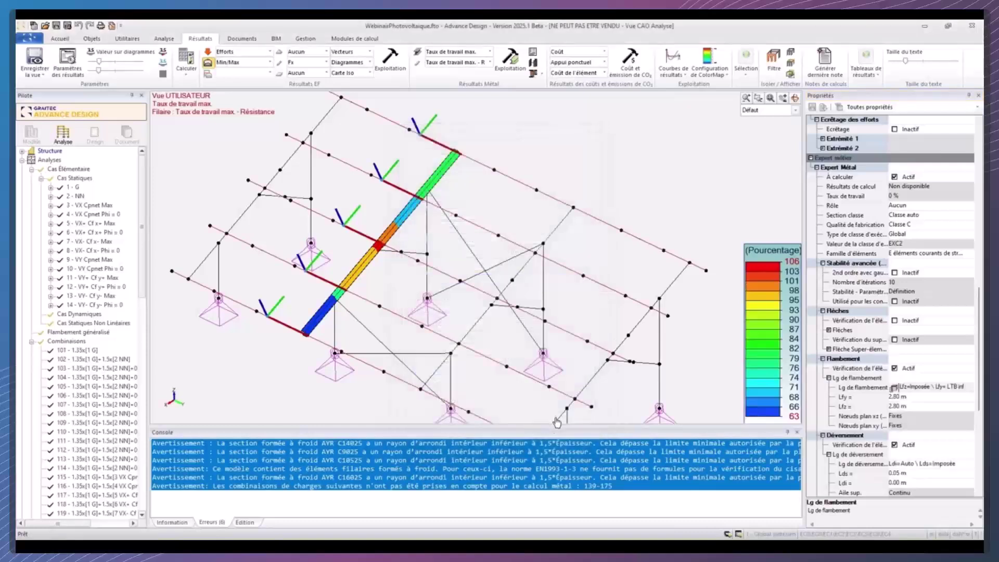
Rerun the steel calculation (Calcul Métal) and display the resistance work ratios on the selected purlins.
left_click(186, 73)
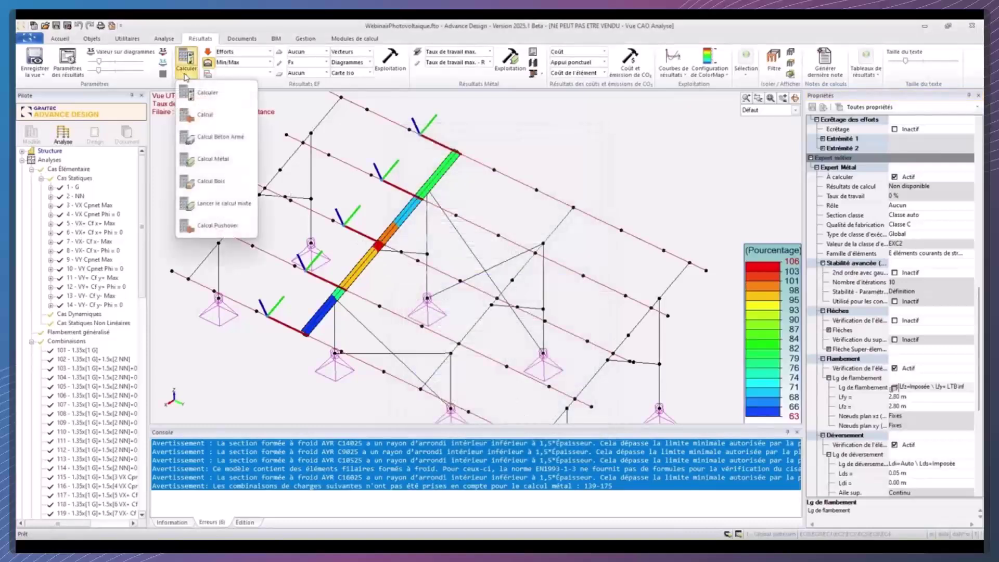
left_click(211, 158)
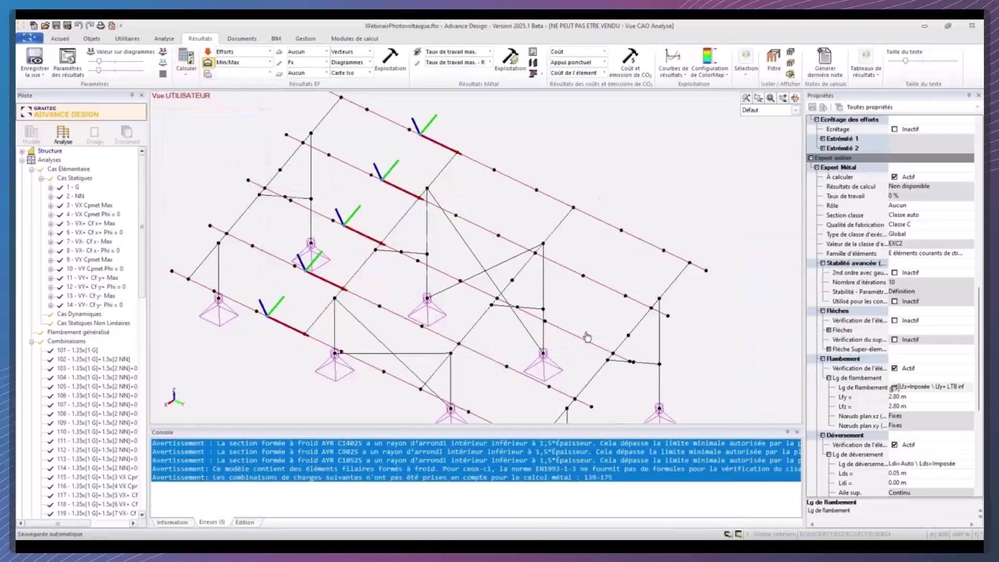
left_click(514, 69)
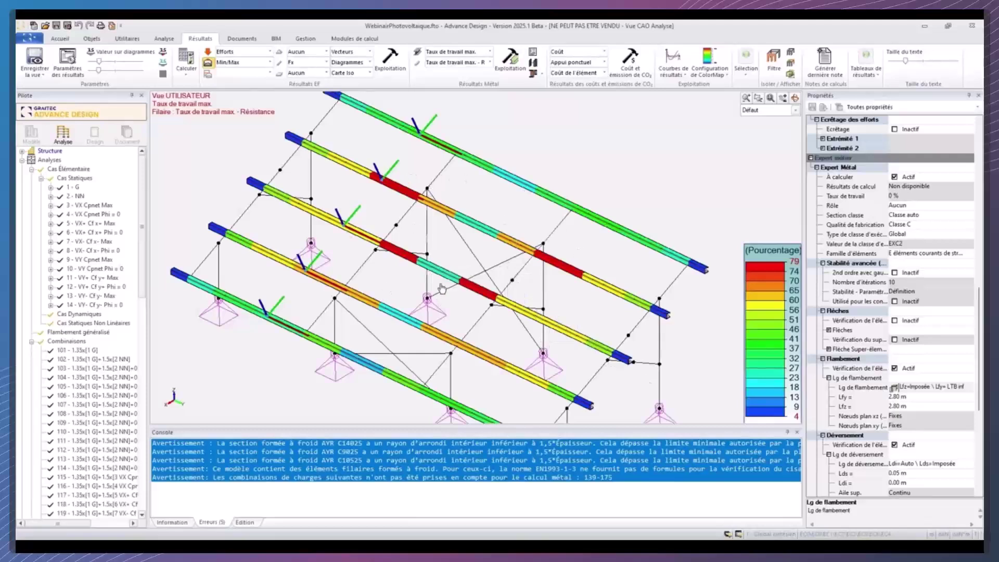
Examine the purlin's cold-formed resistance checks (Résistance CFD) in its profile sheet, down to buckling, lateral-torsional buckling and combined bending and axial force.
left_click(531, 53)
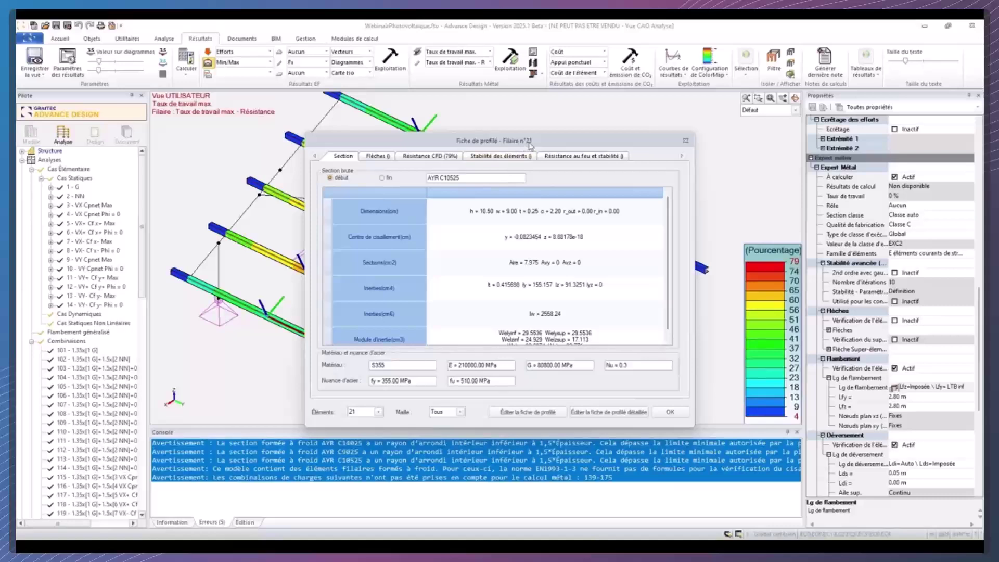
left_click(430, 157)
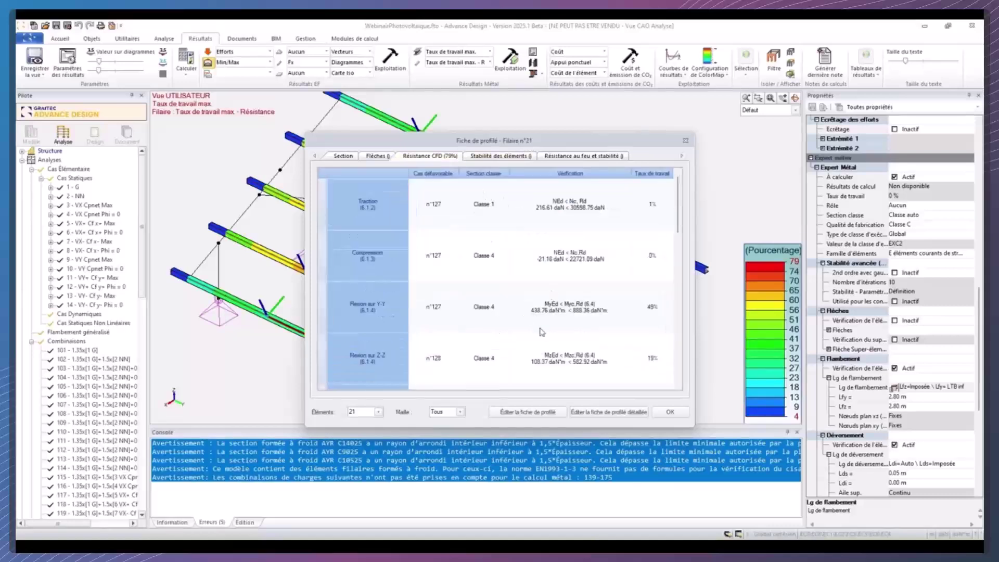
scroll(544, 332, "down", 3)
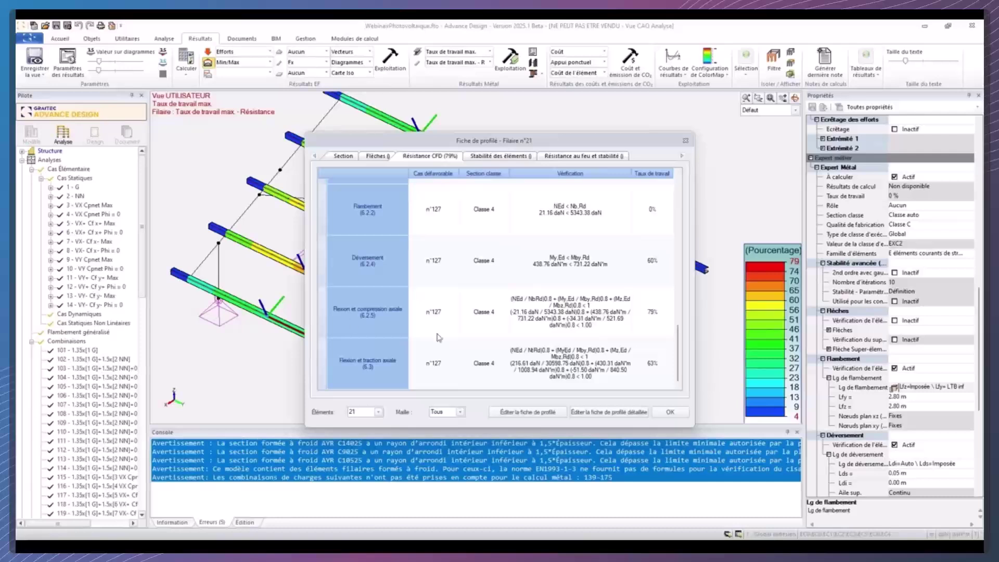